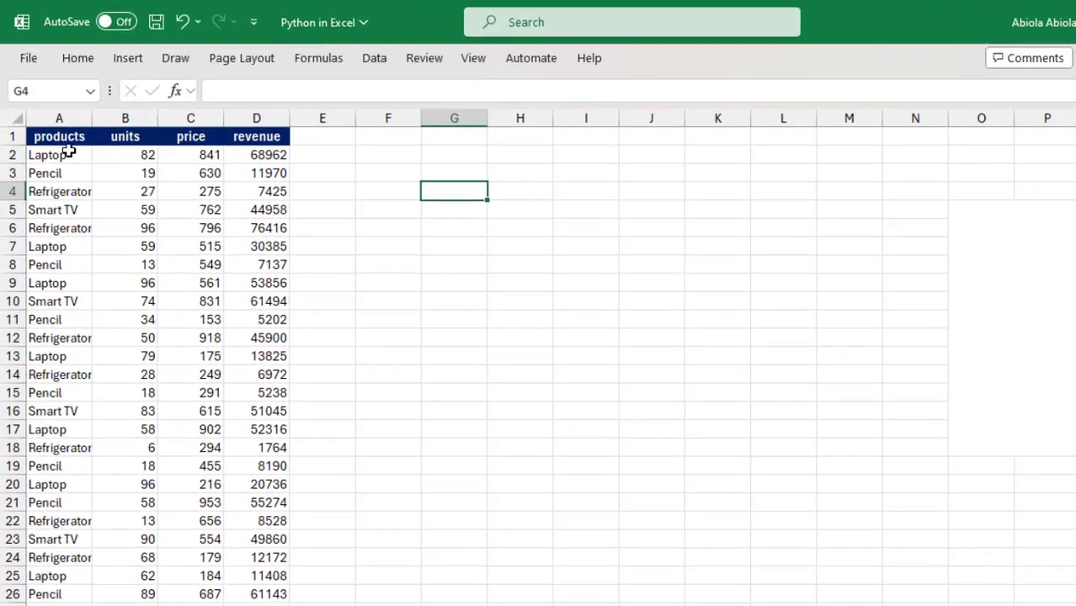
left_click_drag(50, 118, 198, 323)
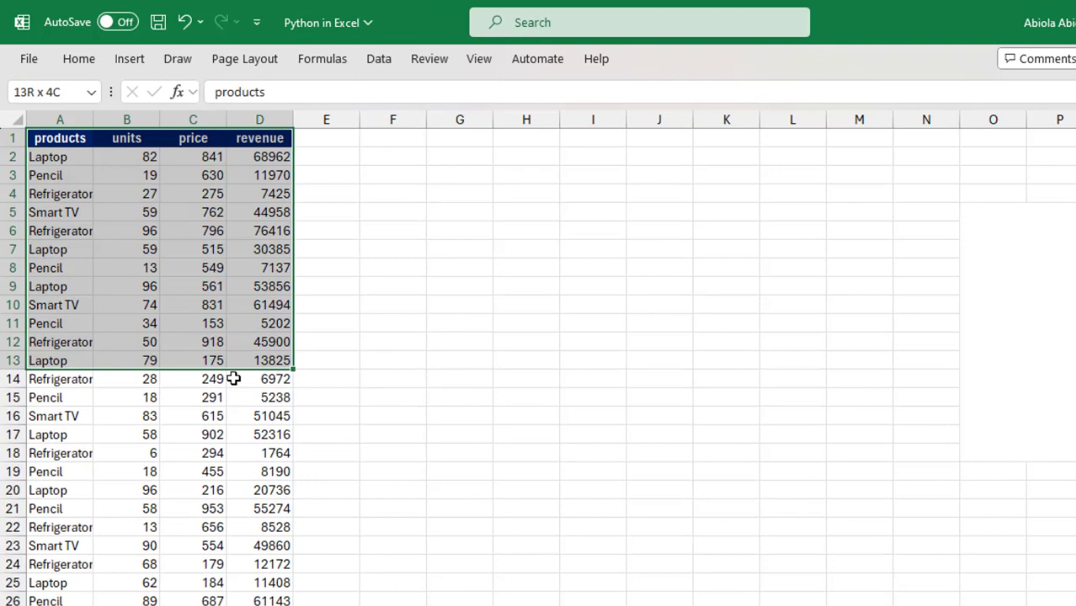
left_click_drag(234, 379, 234, 381)
left_click(169, 285)
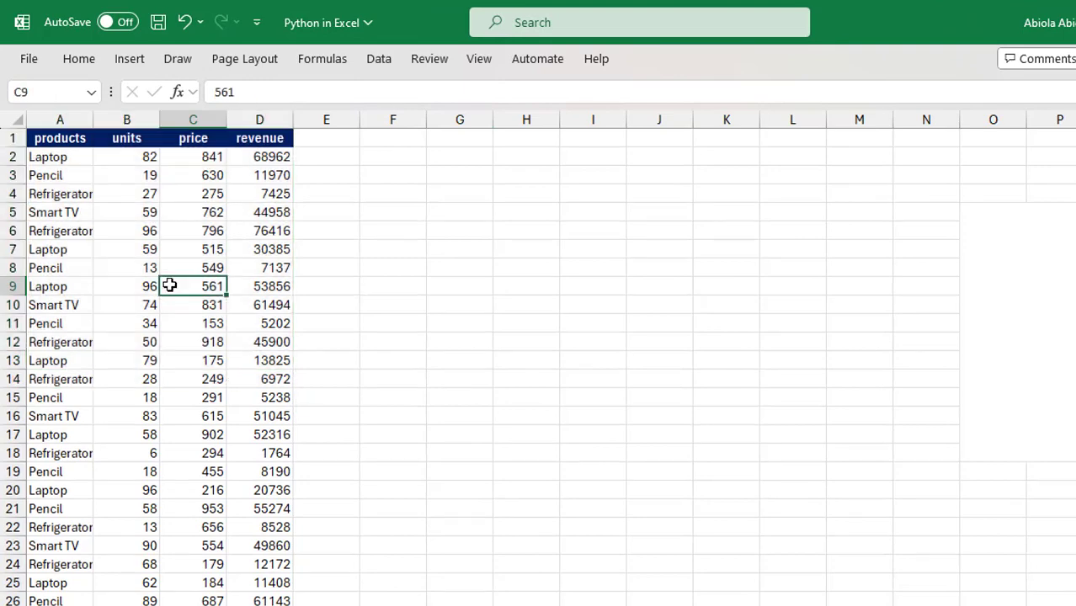
Step: Start a Python formula in cell F1 and expand the formula bar to several lines
left_click(401, 137)
type("=py")
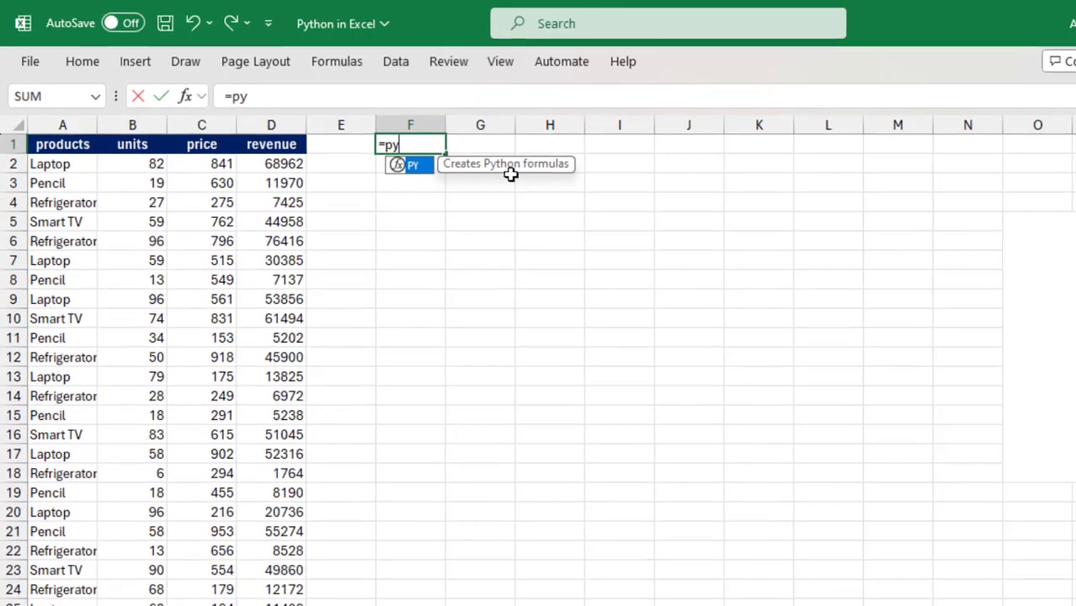
key("Tab")
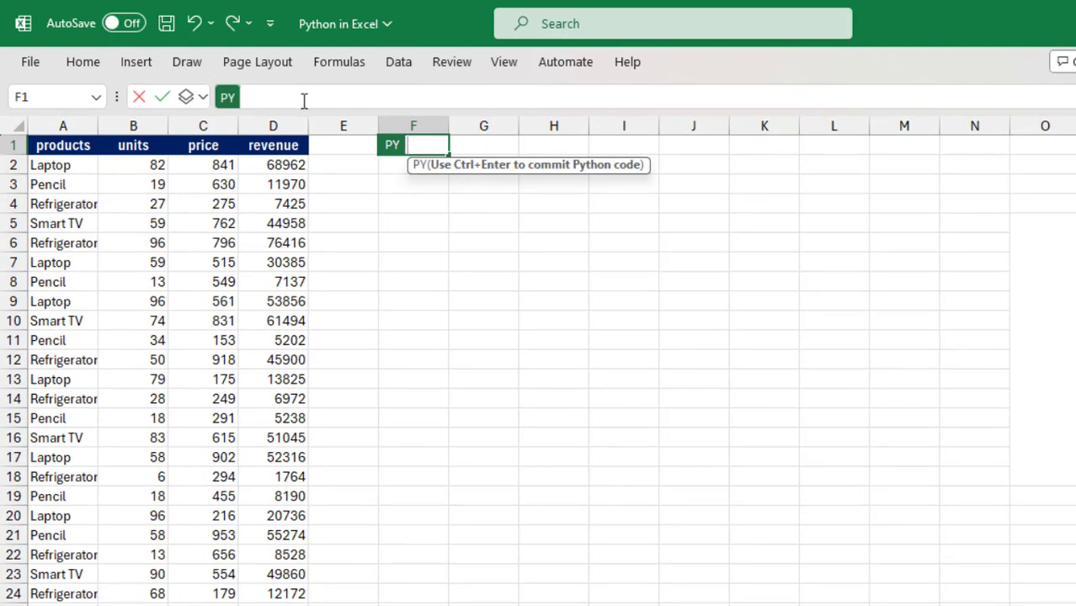
key("ctrl+shift+u")
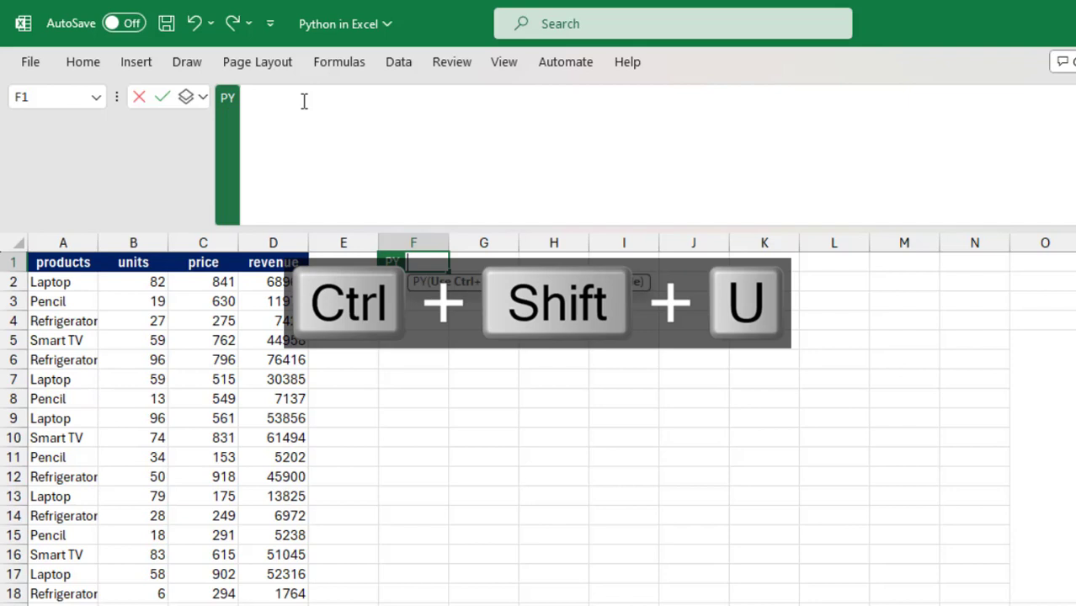
left_click(304, 100)
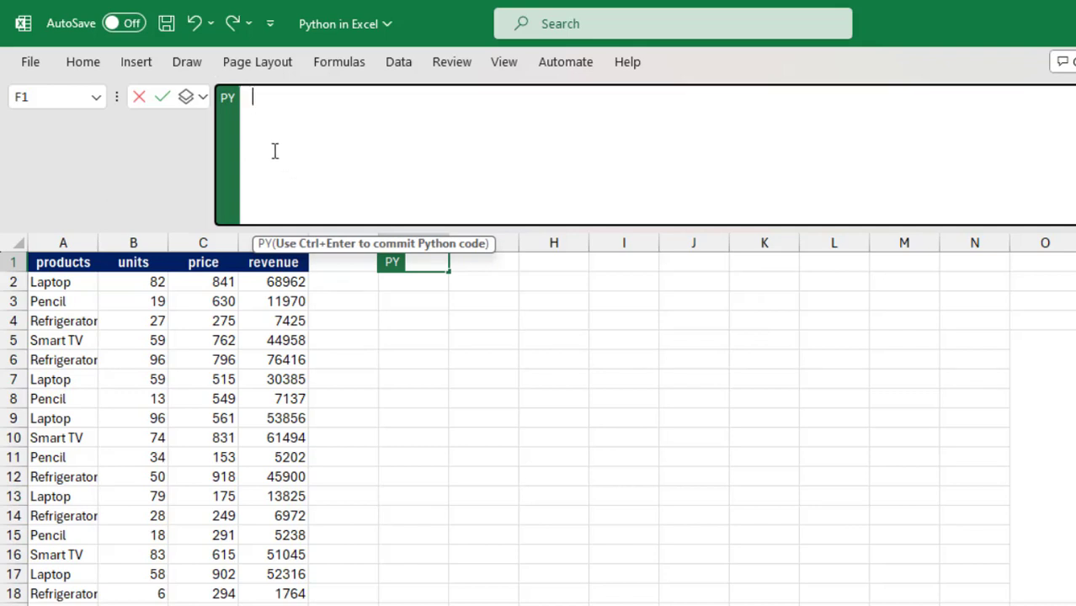
left_click(204, 97)
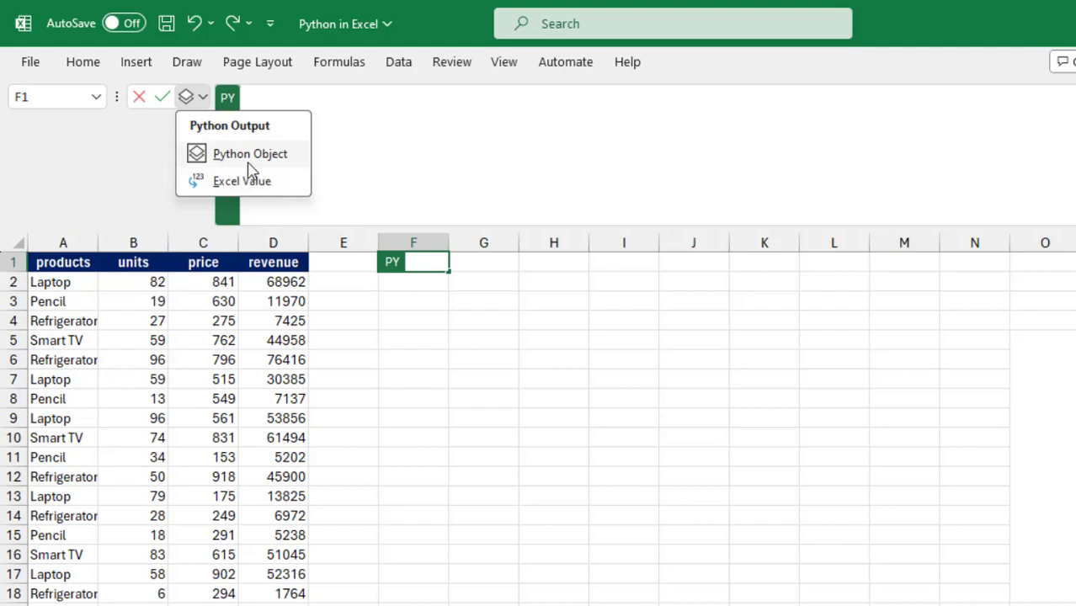
left_click(429, 270)
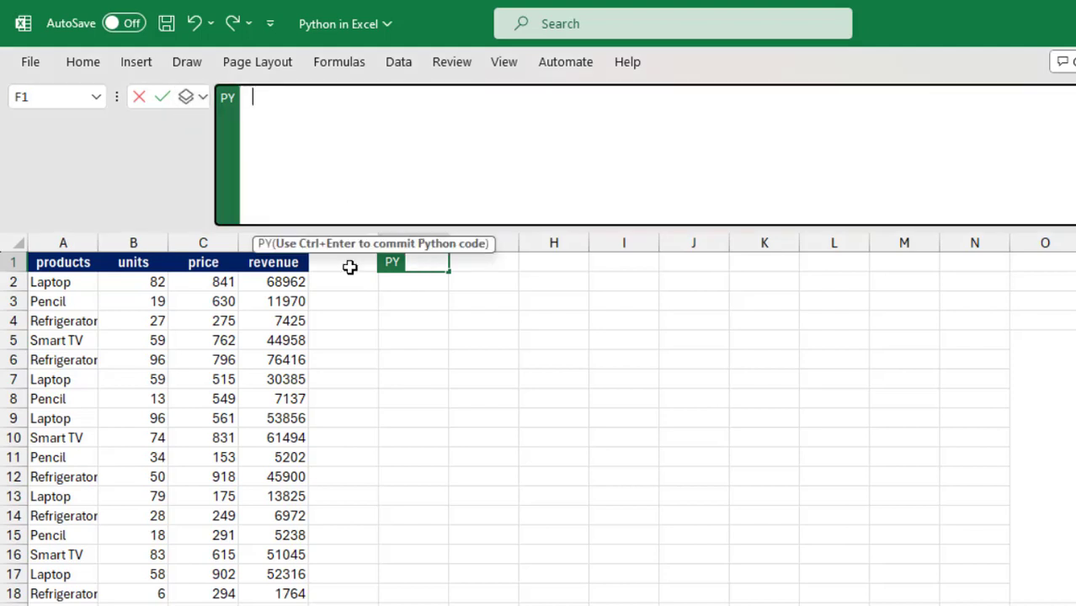
Step: Assign the source table range A1:D72 with headers to the variable df in cell F1 and commit the code
left_click(41, 264)
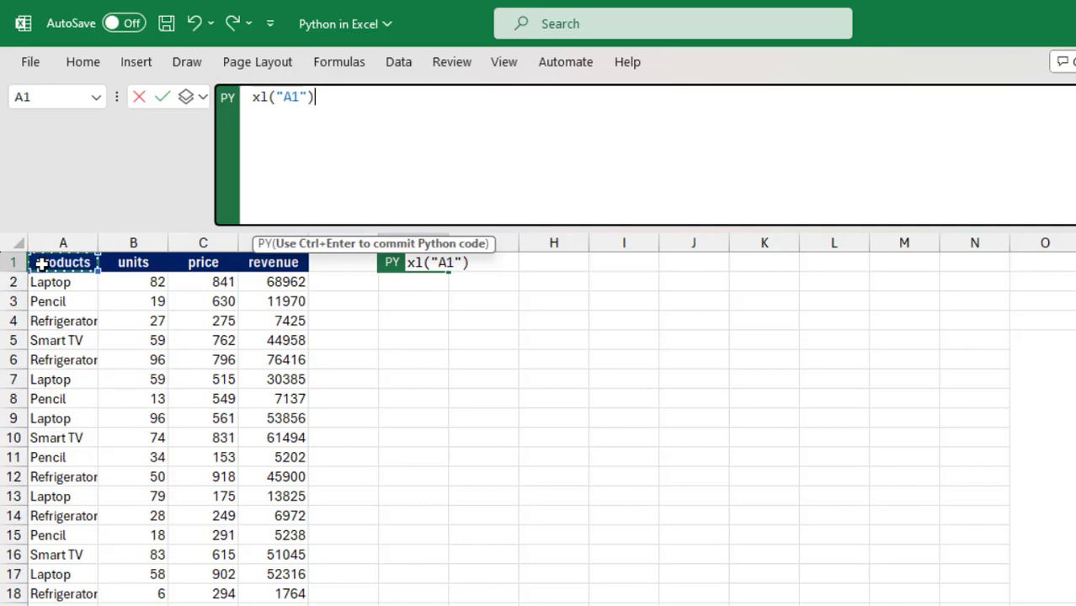
key("ctrl+shift+Right")
key("ctrl+shift+Down")
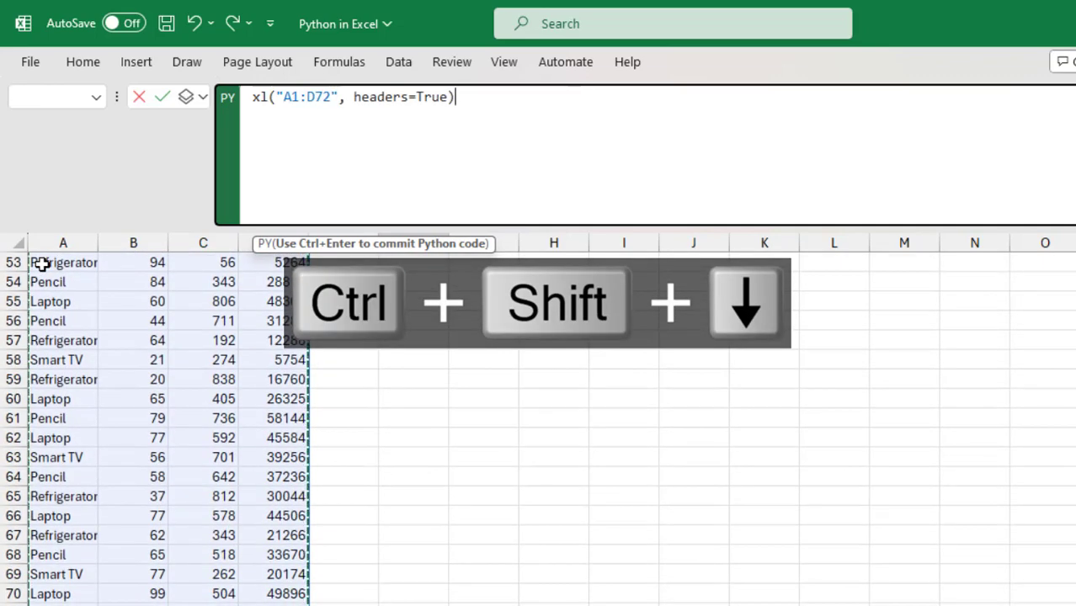
key("ctrl+BackSpace")
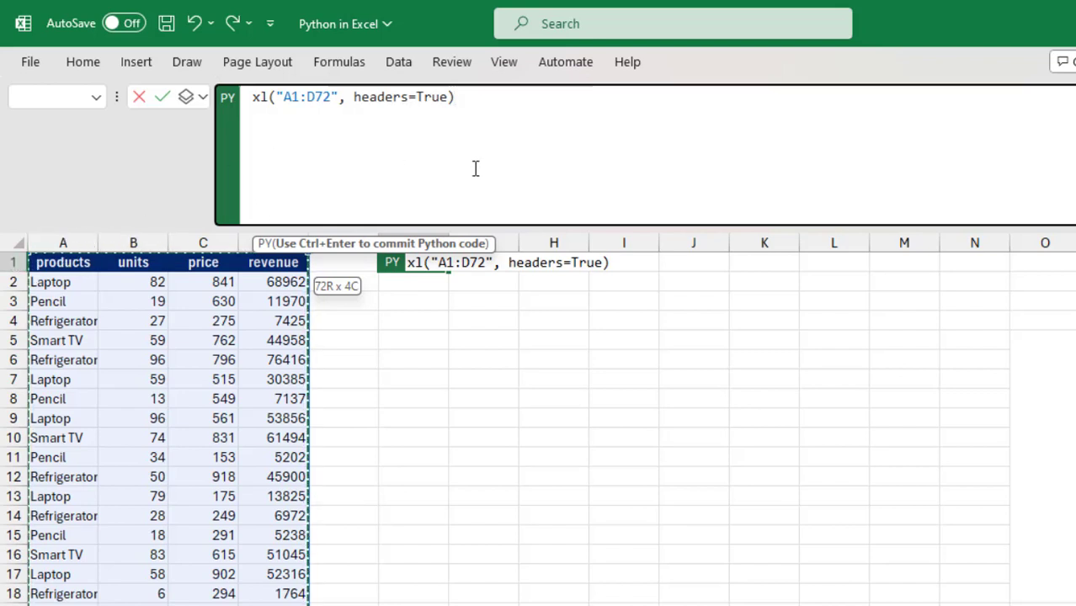
left_click(253, 101)
type("df =")
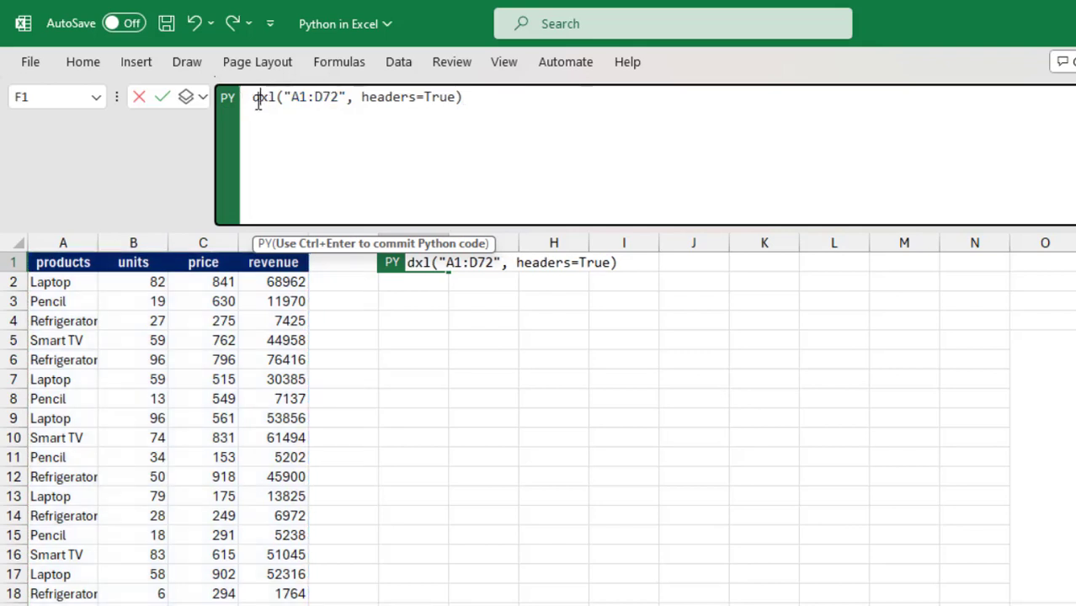
left_click(488, 103)
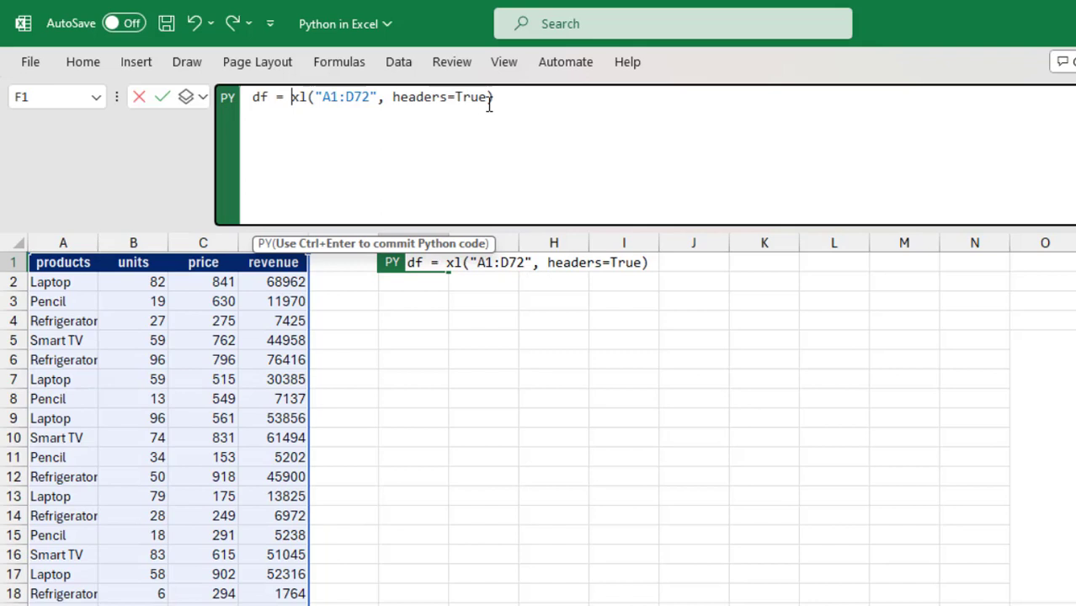
key("ctrl+Return")
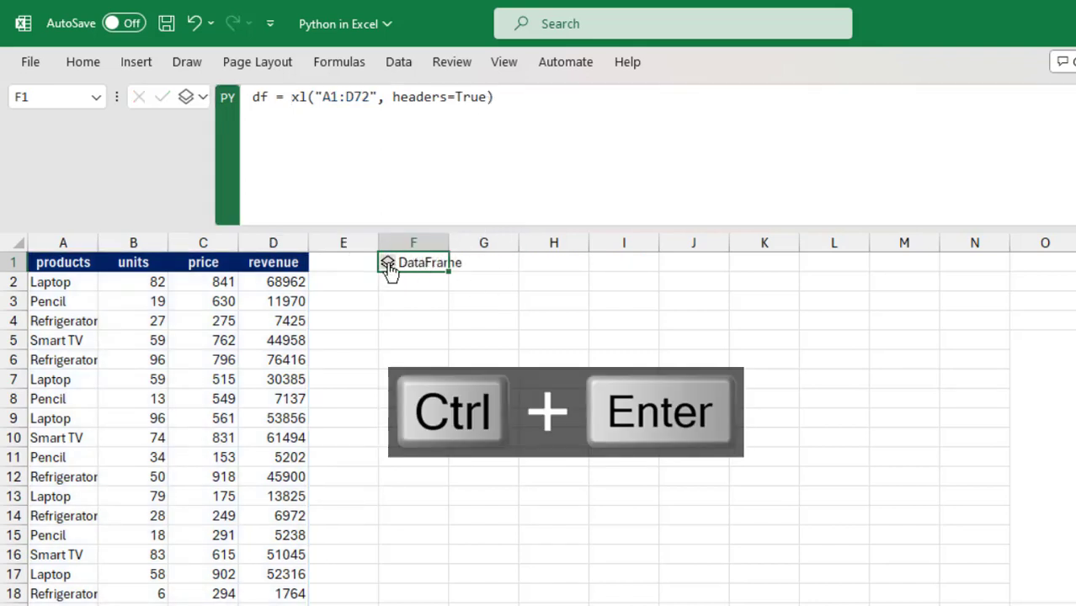
Step: Switch the output of cell F1 to Excel values and back to a Python object
left_click(202, 98)
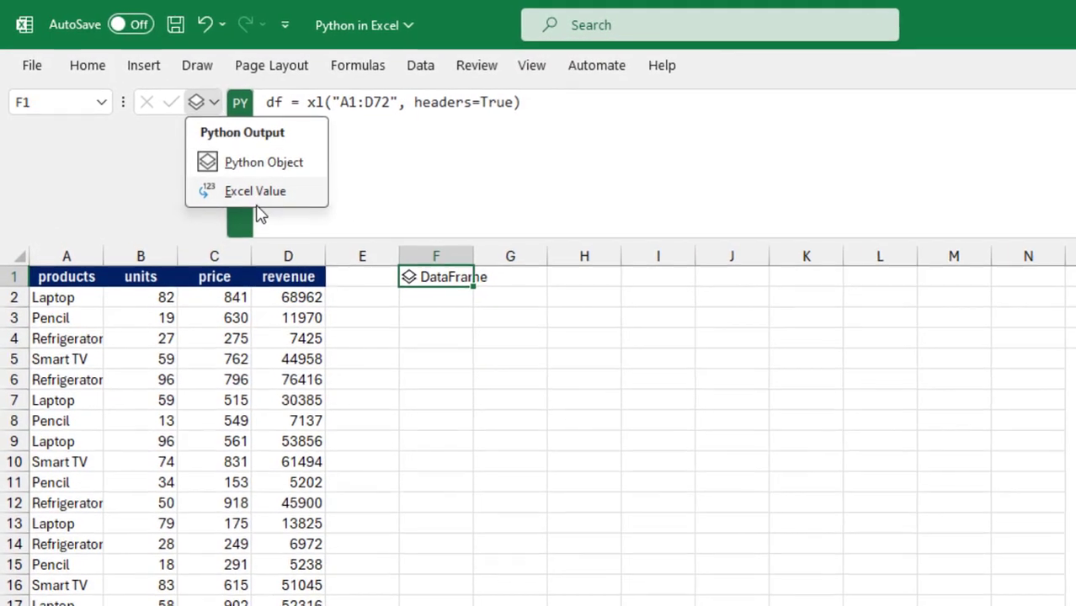
left_click(244, 182)
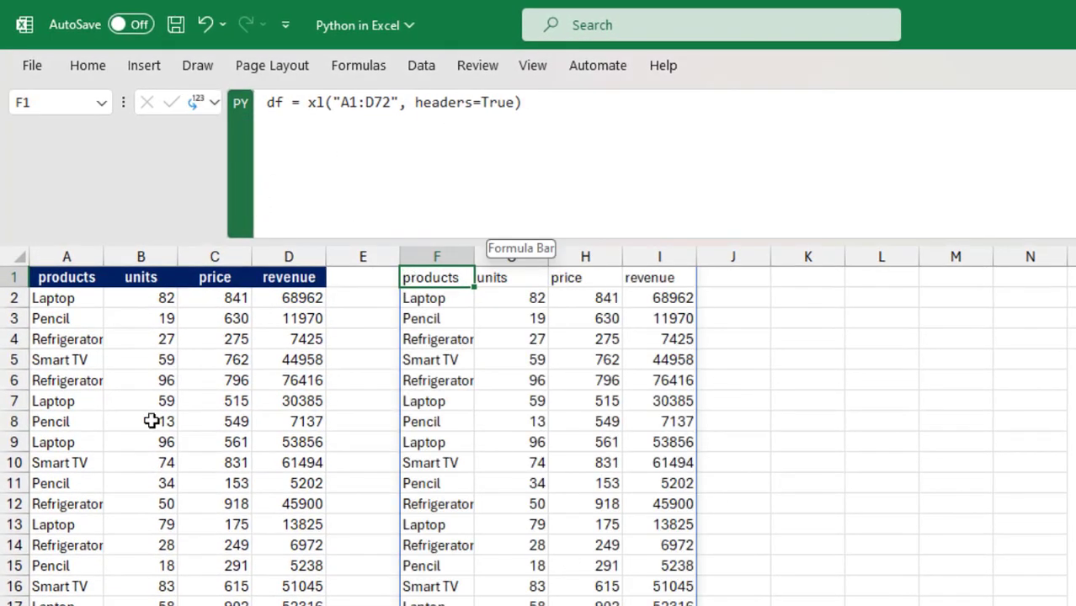
left_click(202, 104)
left_click(244, 166)
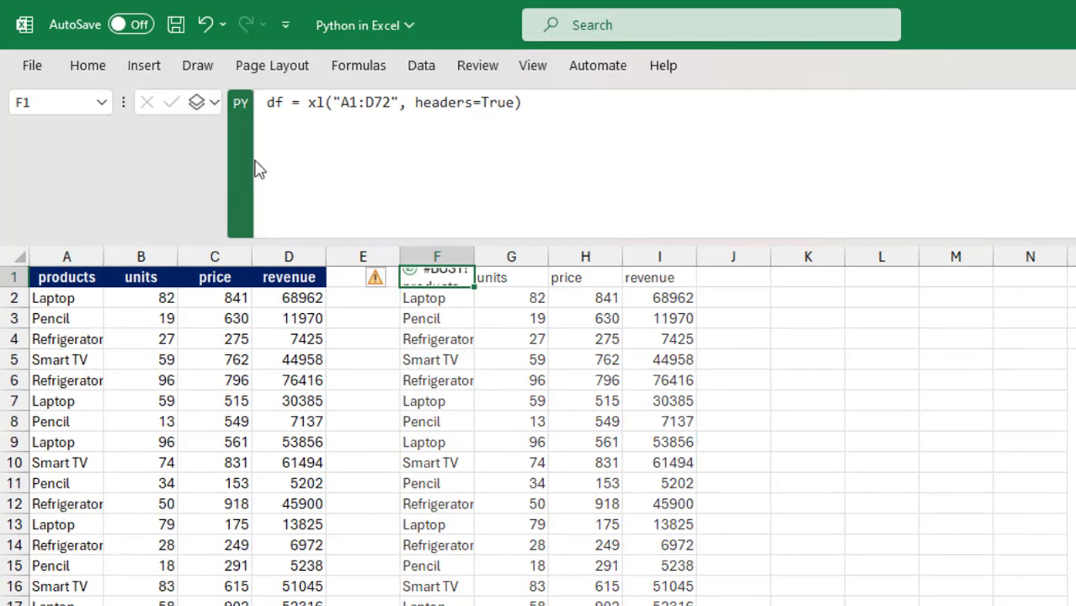
Step: Enter the Python formula df.head(3) in cell F2 and commit it
left_click(421, 300)
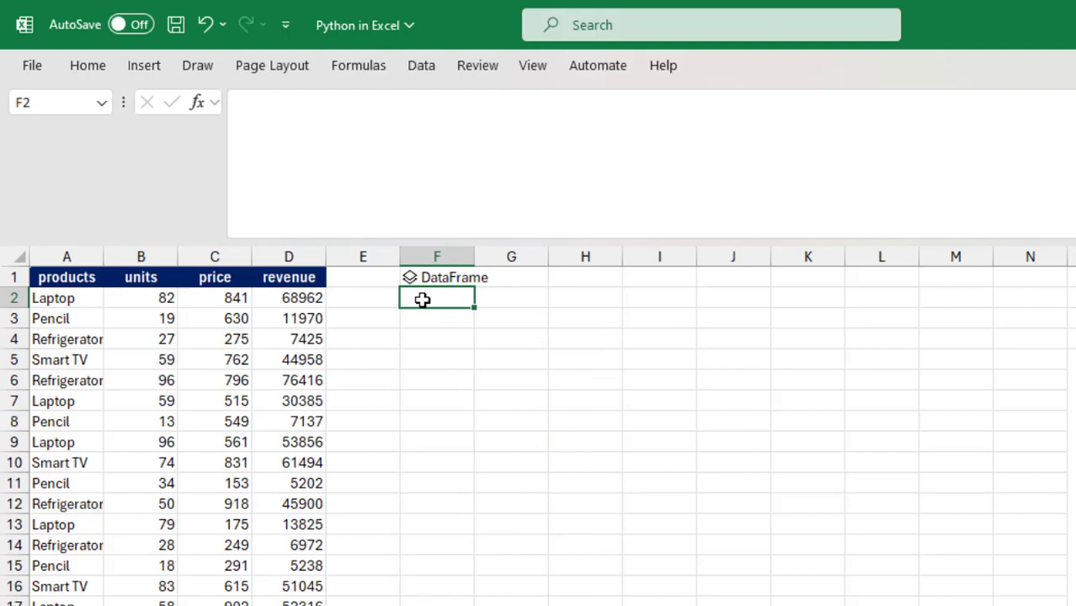
left_click_drag(71, 296, 314, 337)
left_click(459, 295)
type("=py")
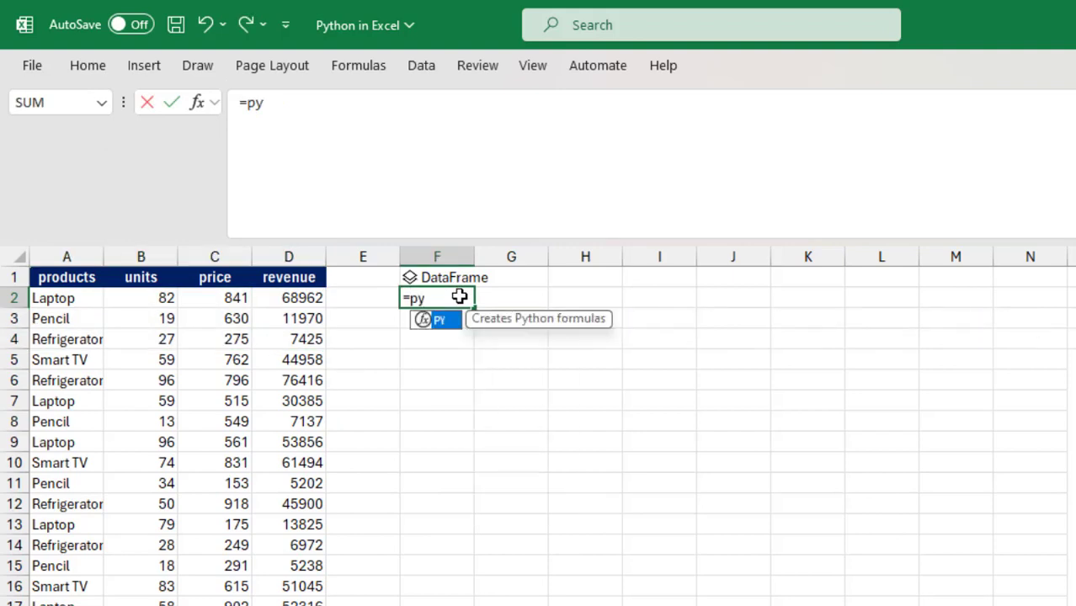
key("Tab")
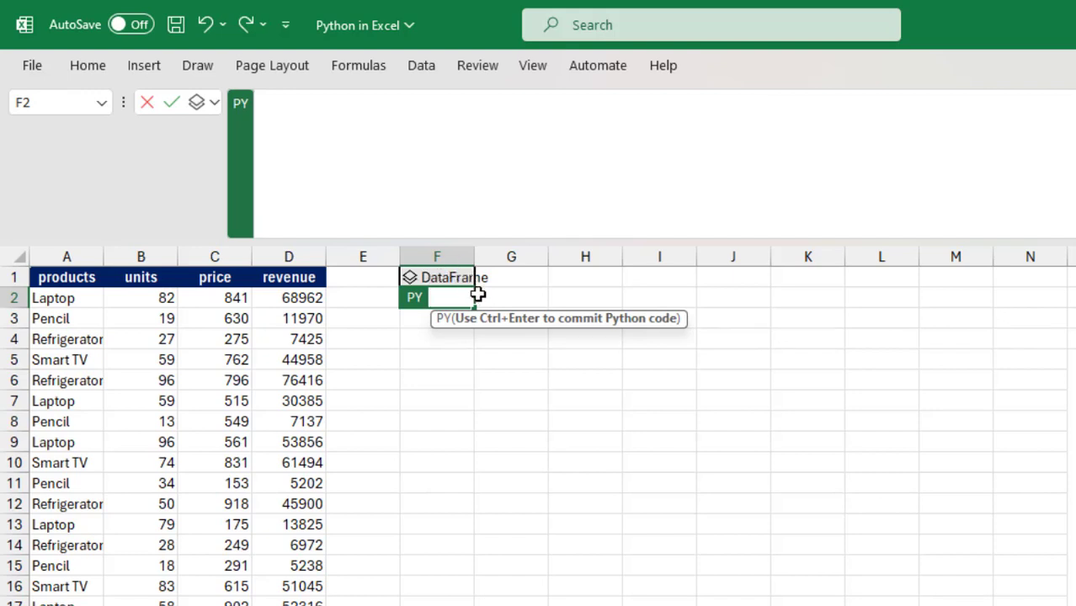
type("df.head(4")
key("BackSpace")
type("3")
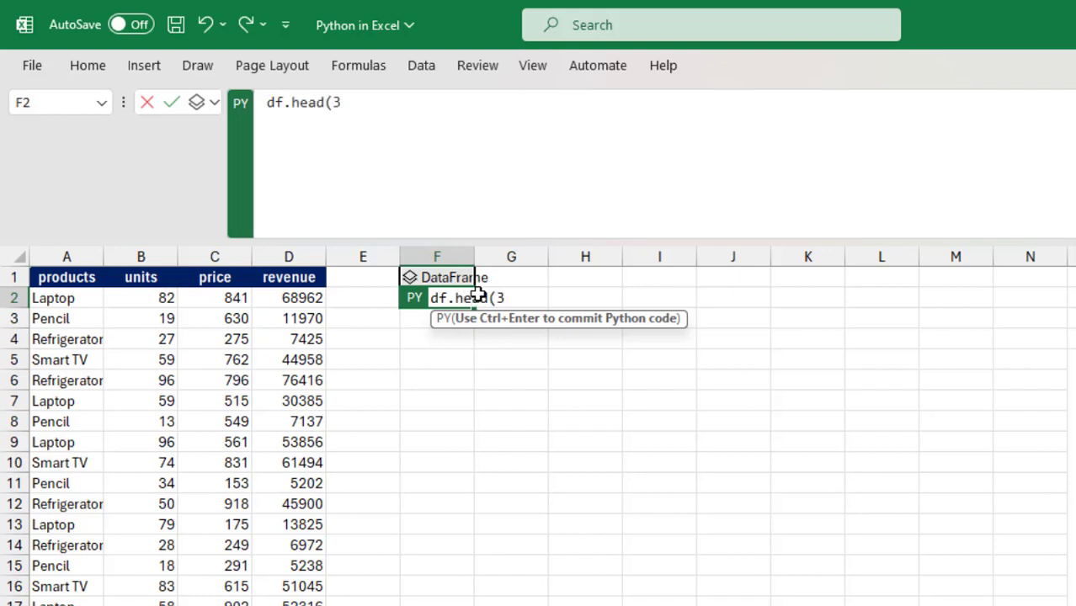
type(")")
key("ctrl+Return")
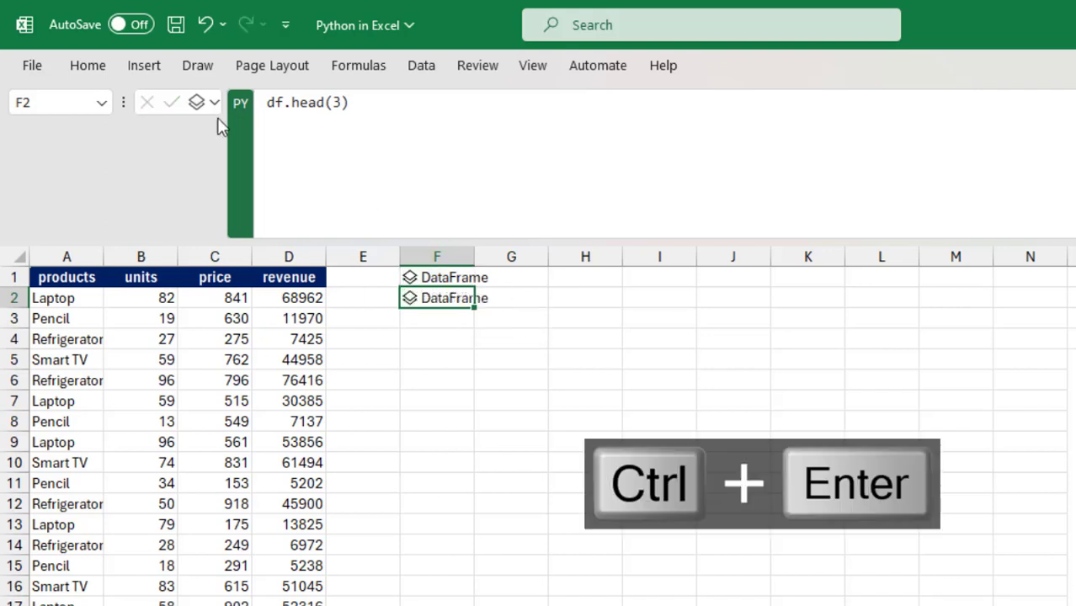
Step: Output the df.head(3) formula as Excel values and highlight the source rows A2:D4 for comparison
left_click(210, 102)
left_click(236, 185)
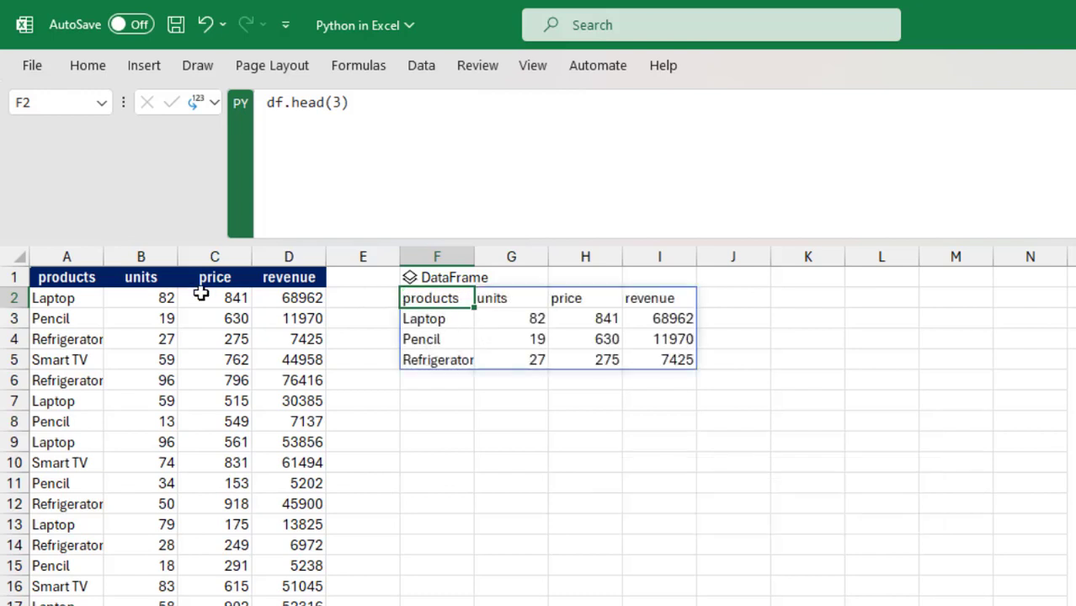
left_click_drag(53, 305, 304, 339)
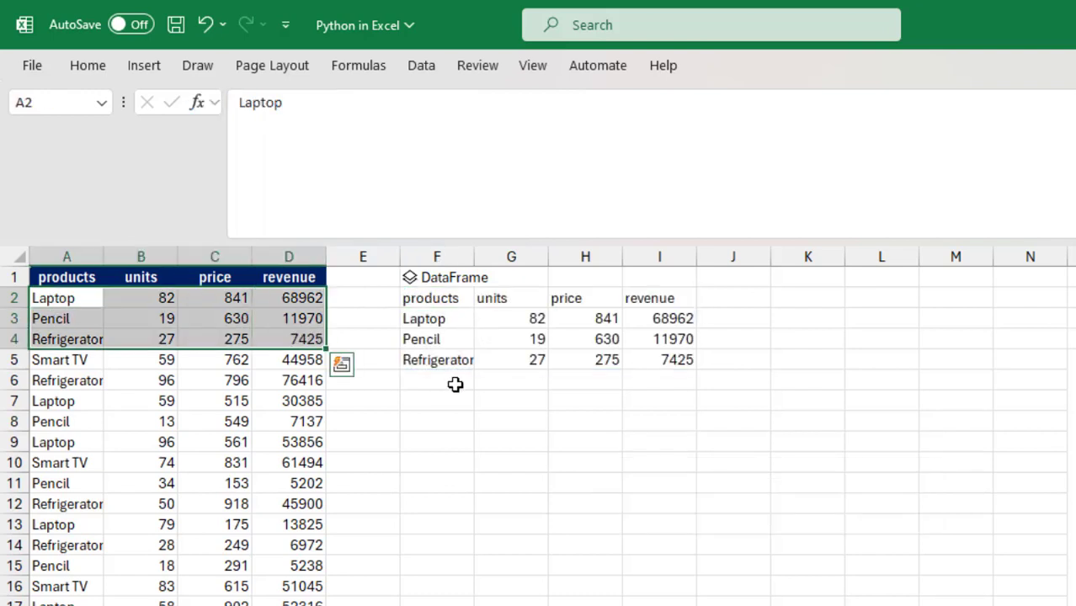
Step: Enter the Python formula df.tail(3) in cell F7 and commit it
left_click(455, 386)
left_click(452, 408)
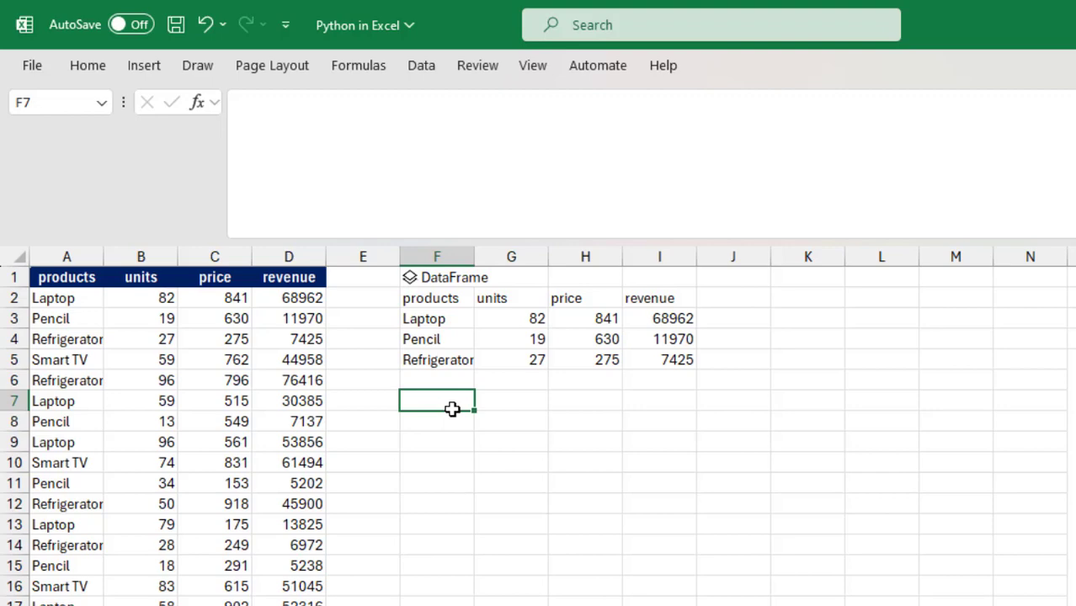
type("=py")
key("Tab")
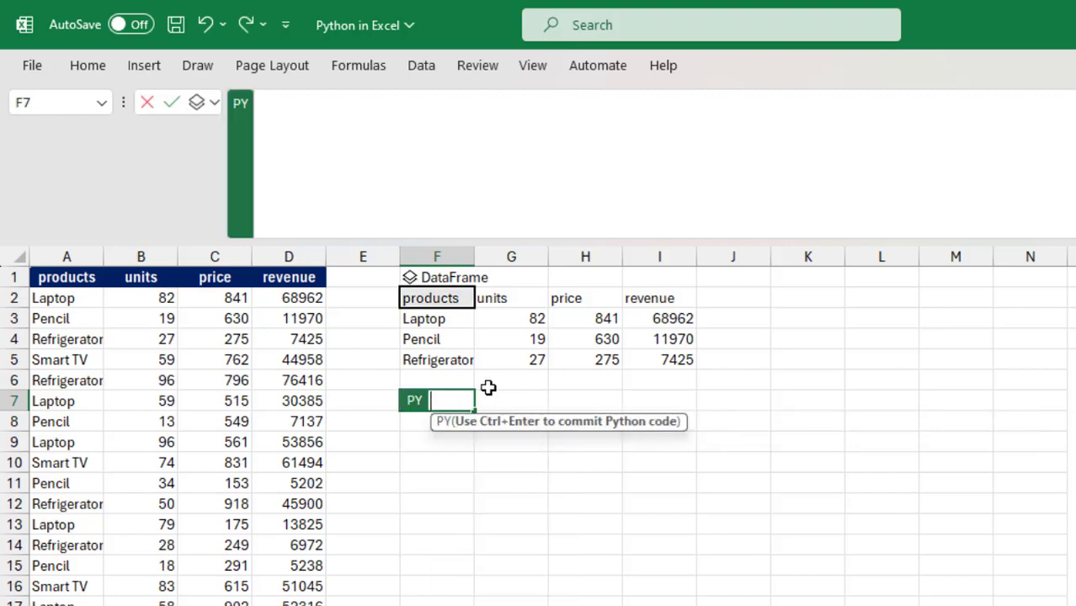
type("df.tail")
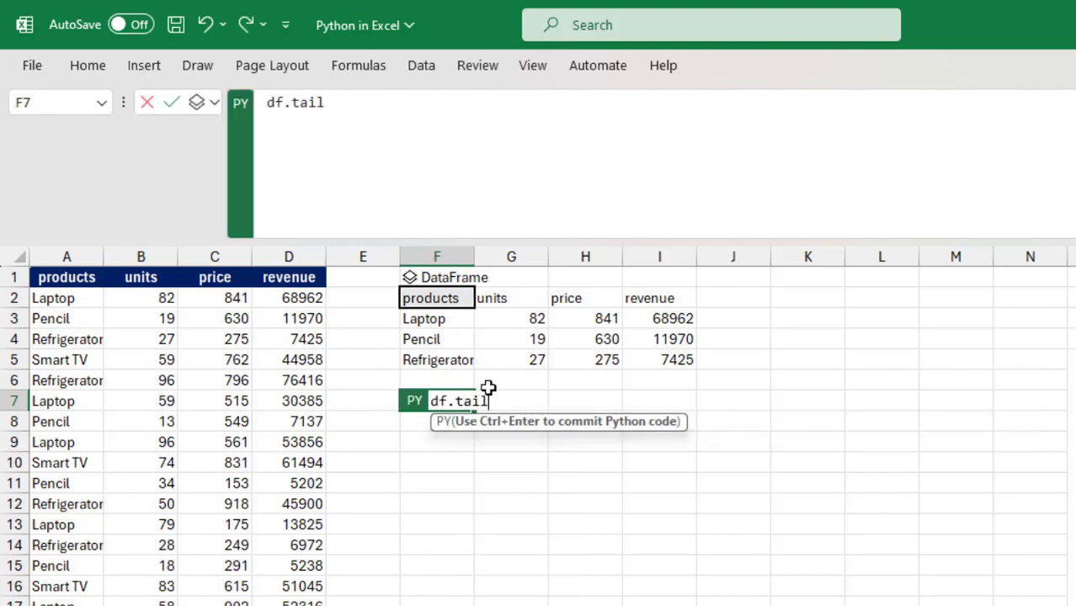
type("(3)")
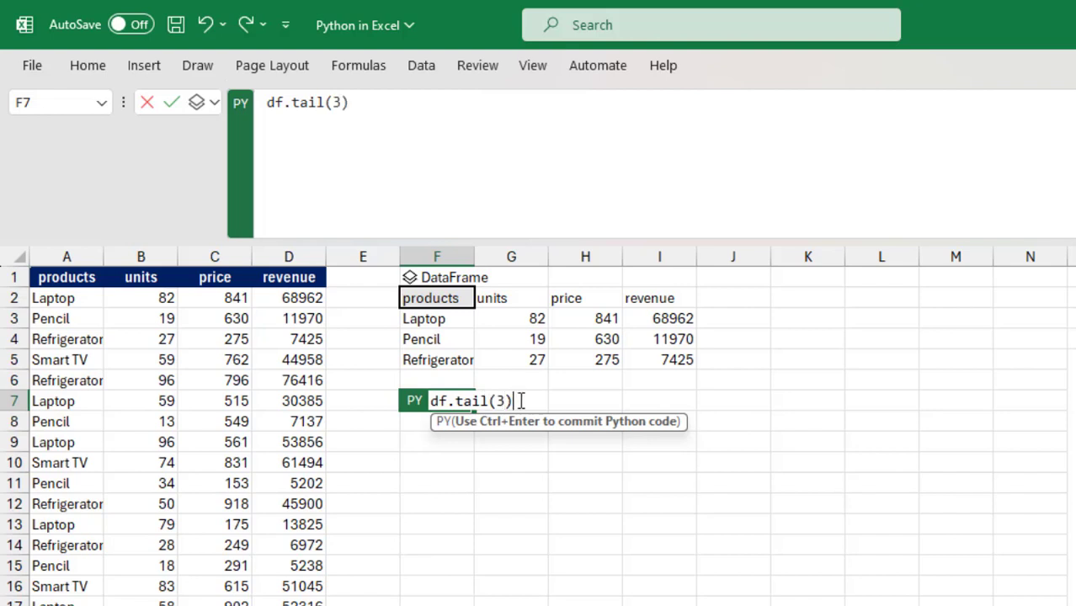
key("ctrl+Return")
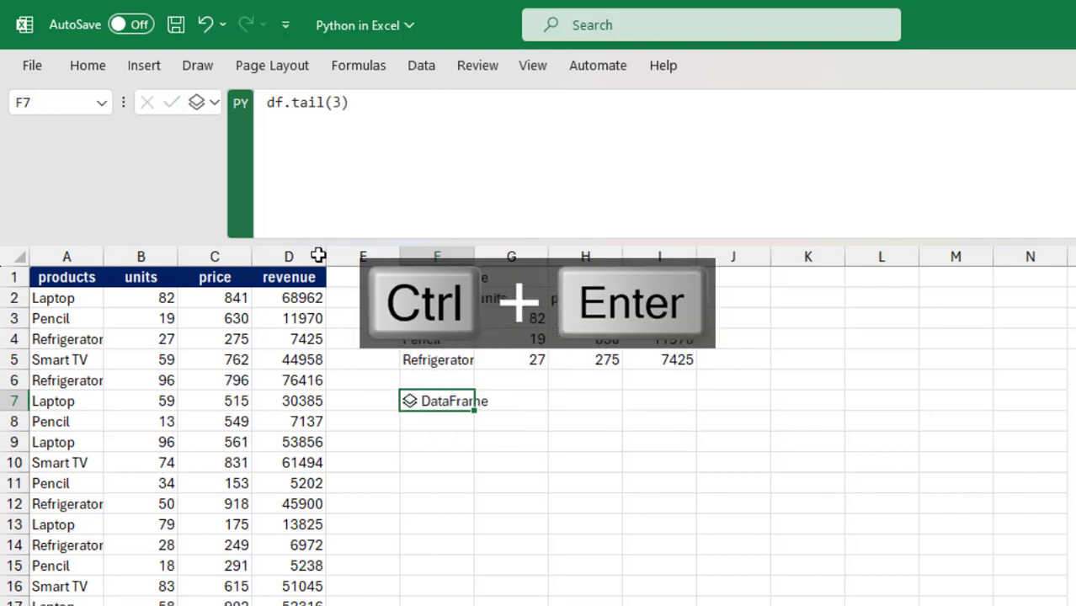
Step: Output the df.tail(3) formula in cell F7 as Excel values
left_click(216, 102)
left_click(245, 190)
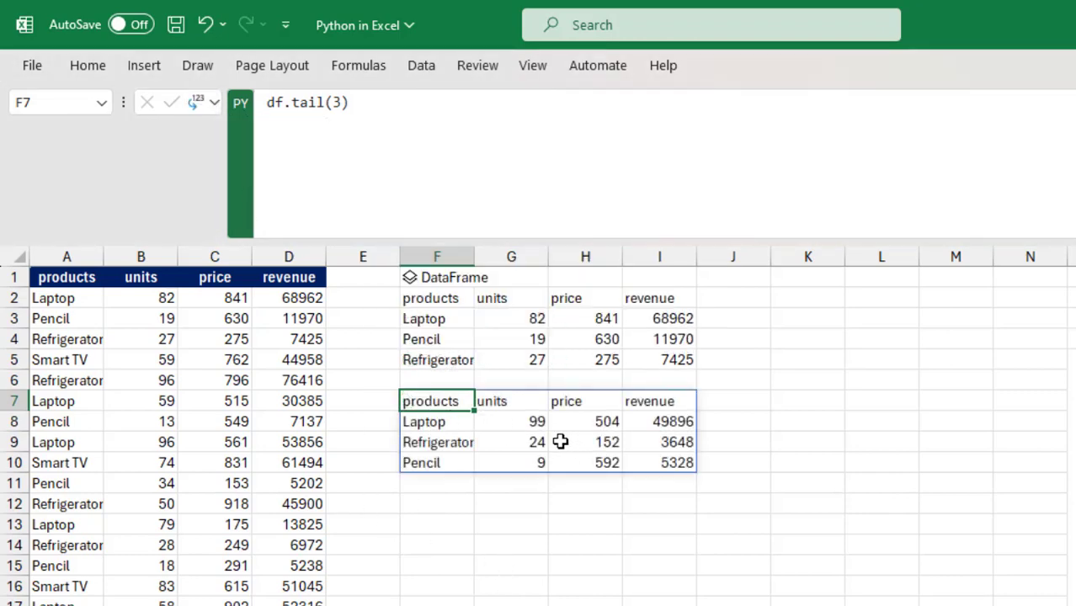
left_click(80, 565)
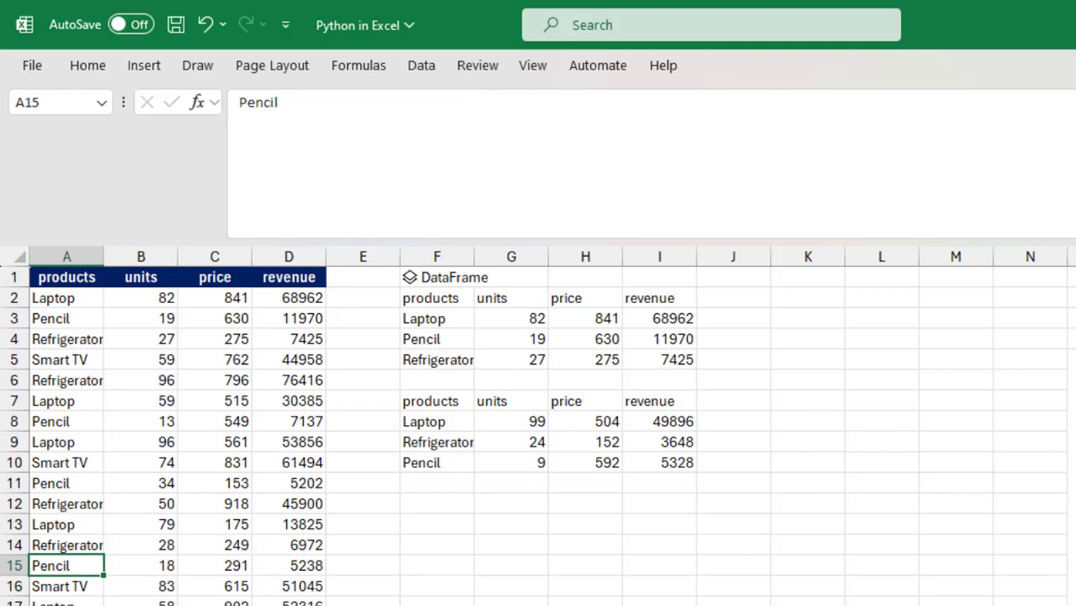
Step: Enter the Python formula df.sample(5) in cell F12 and commit it
left_click(432, 501)
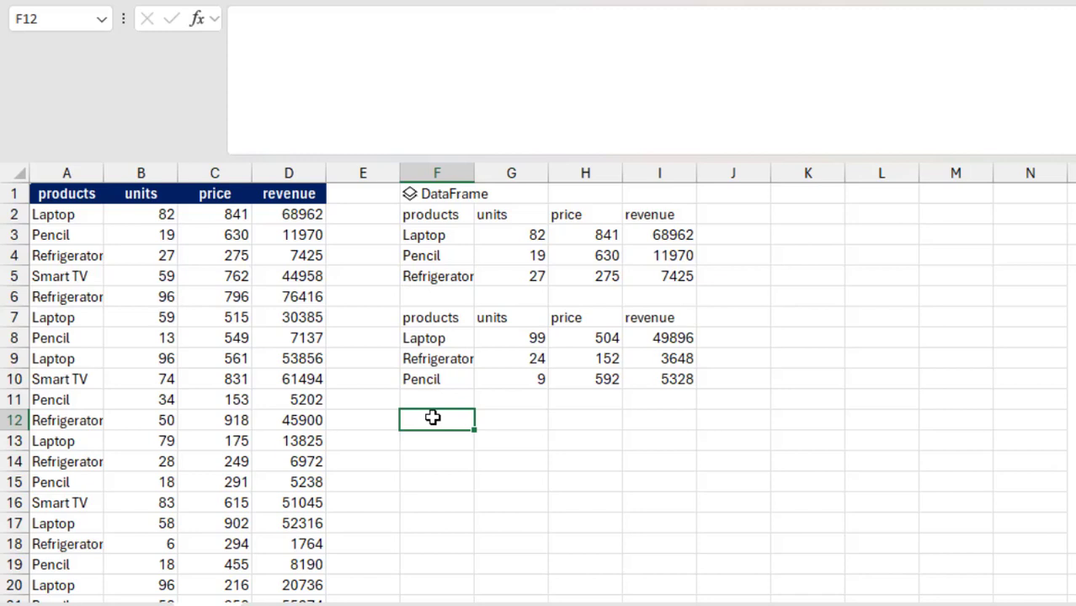
type("=py")
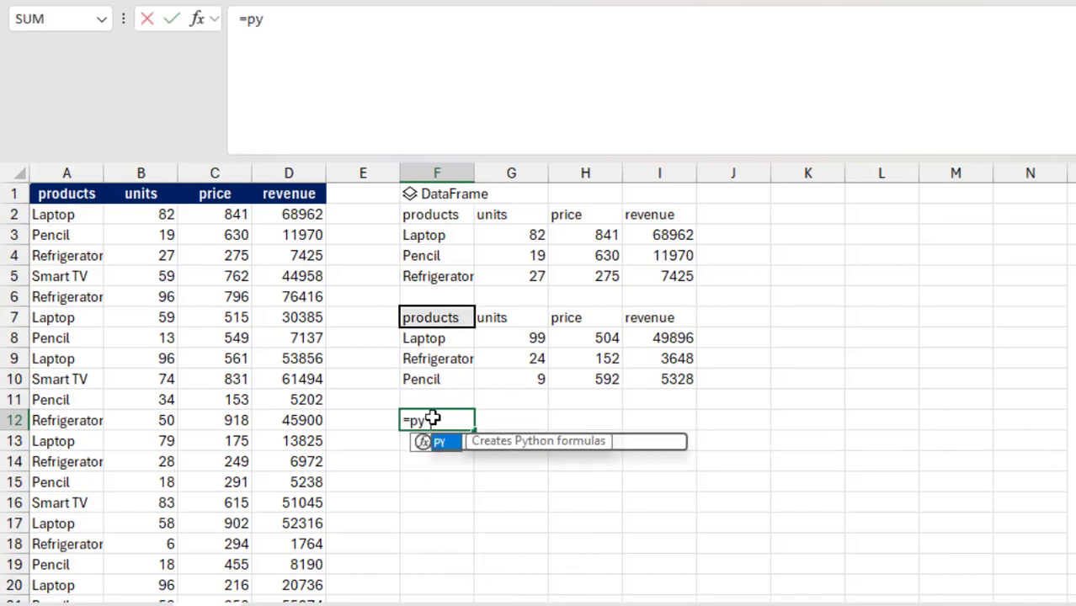
key("Tab")
type("df.sample")
type("(4")
key("BackSpace")
type("5)")
key("ctrl+Return")
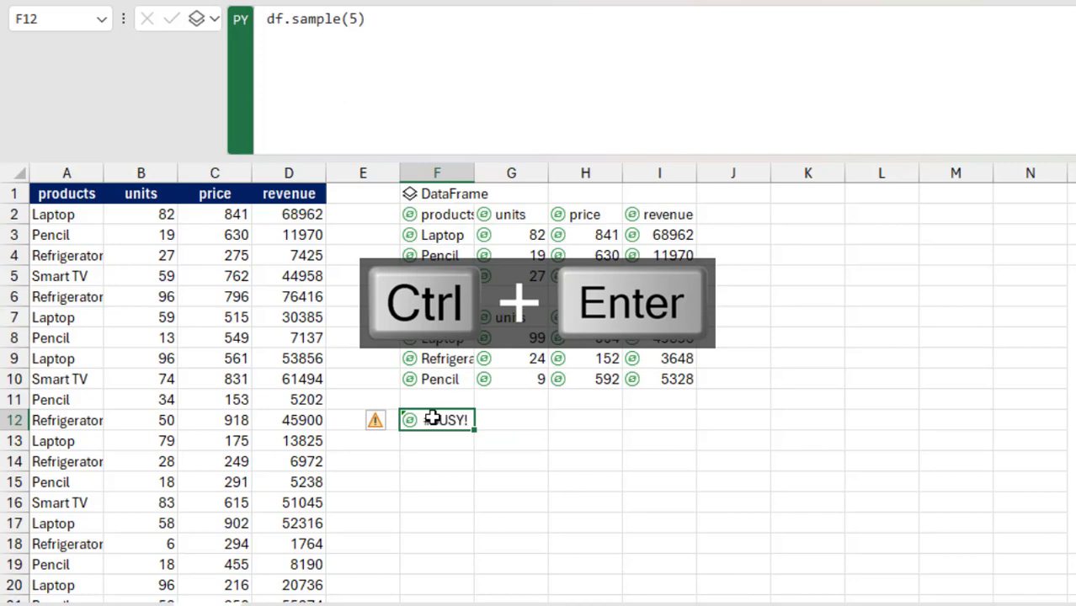
Step: Output the df.sample(5) formula in cell F12 as Excel values and select cells within the sampled rows
left_click(206, 18)
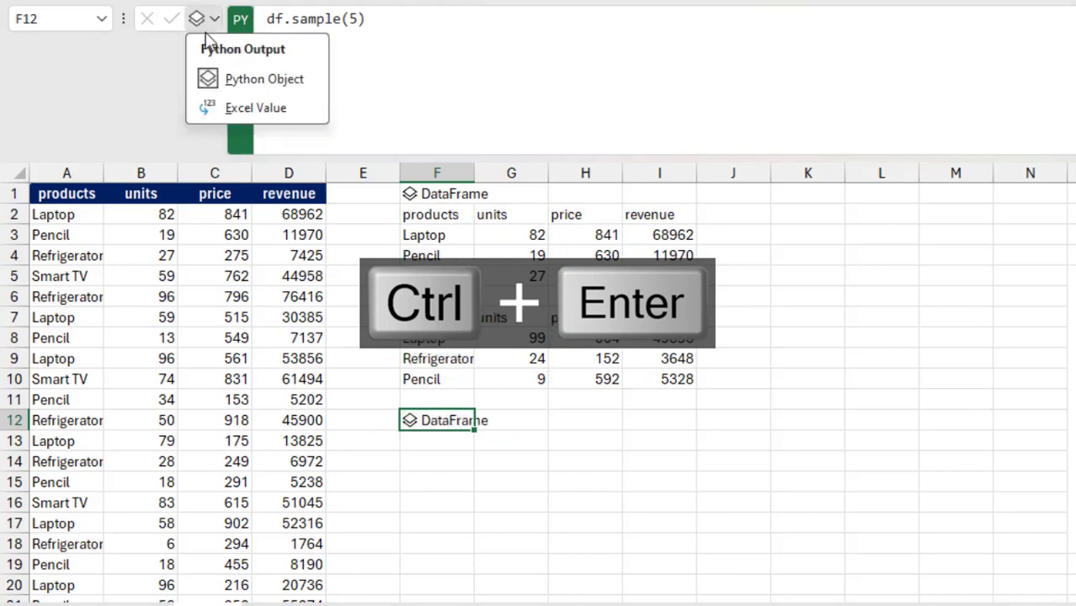
left_click(235, 107)
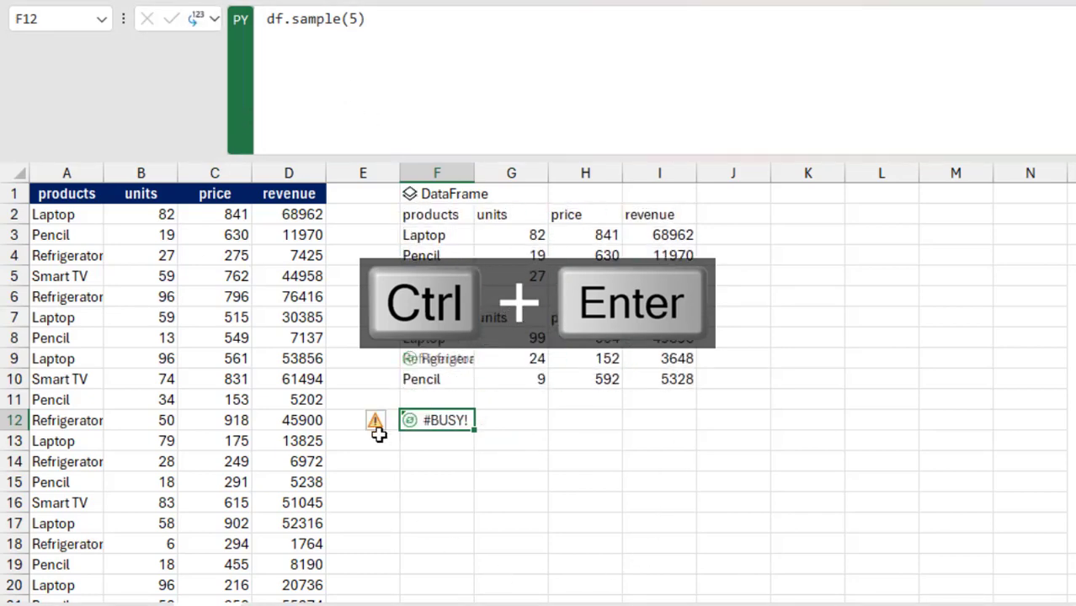
left_click(575, 464)
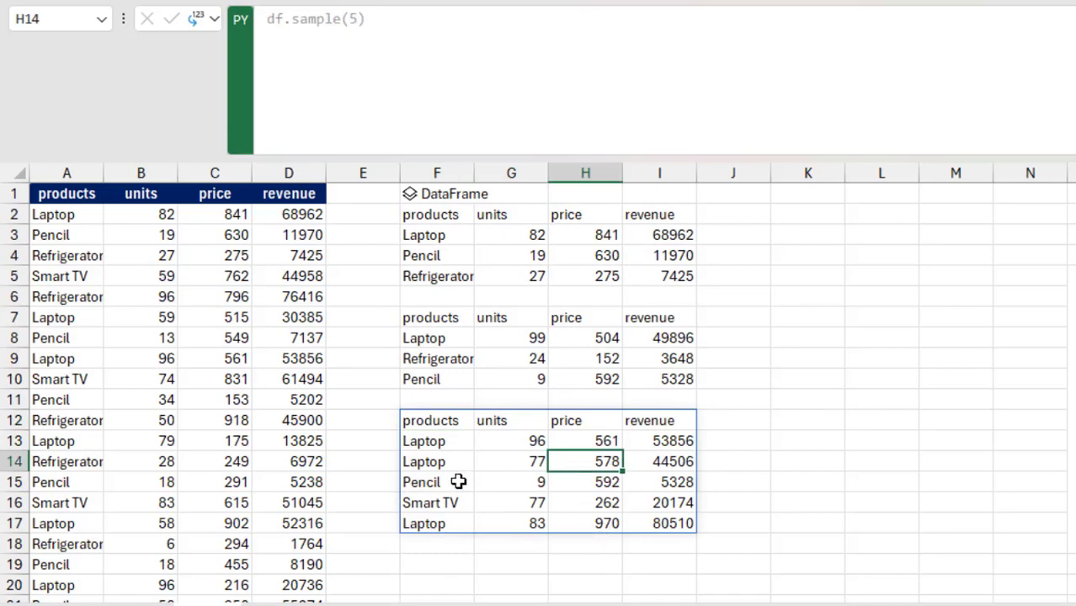
left_click(495, 482)
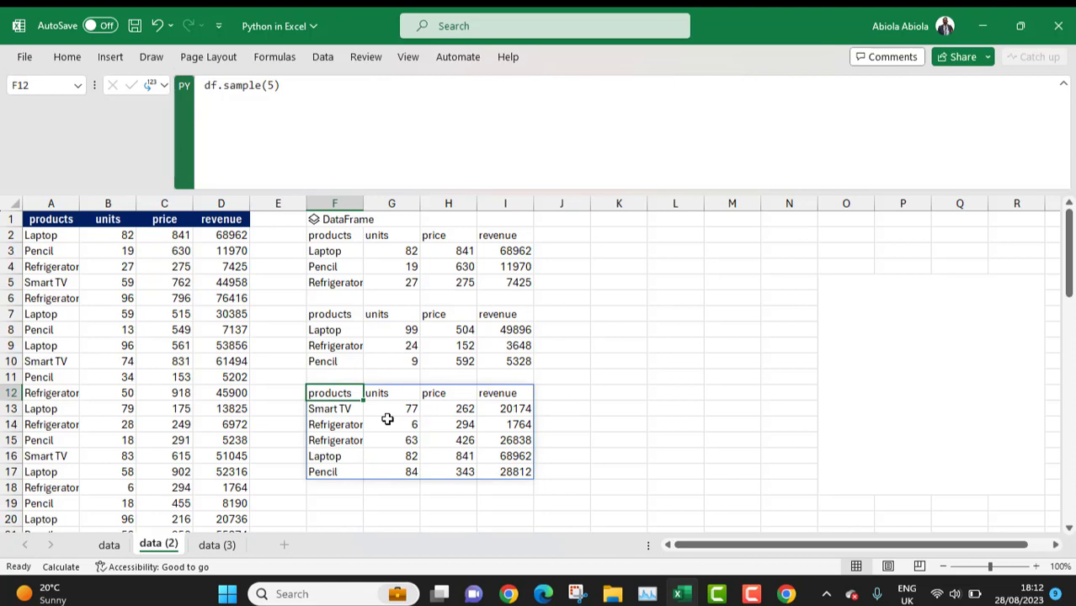
Step: Start a Python formula in the merged cell O5 with the line missing_value = df.isnull()
left_click(901, 430)
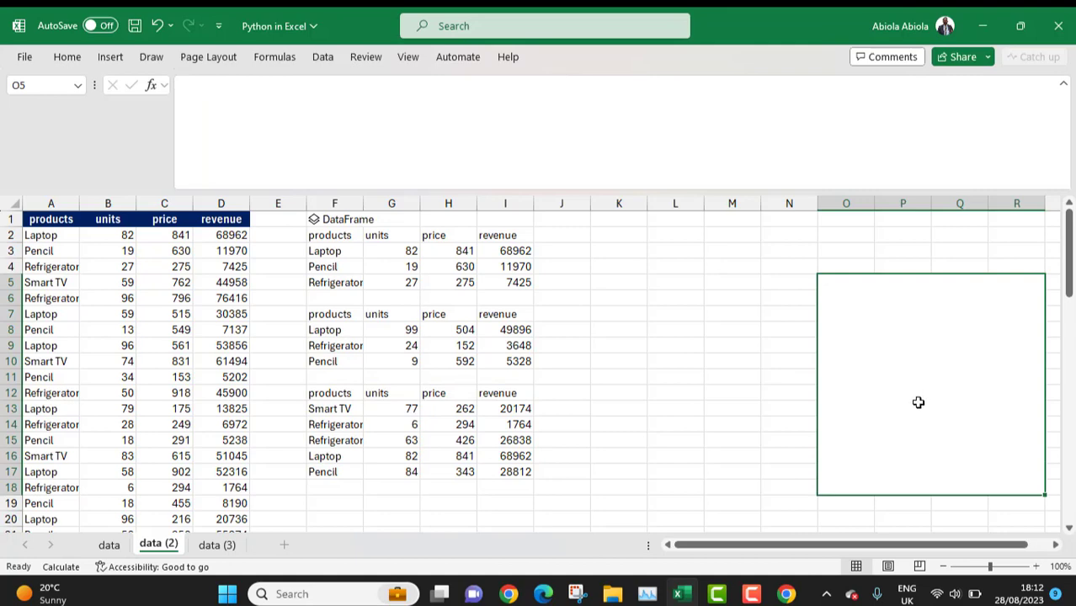
type("=py")
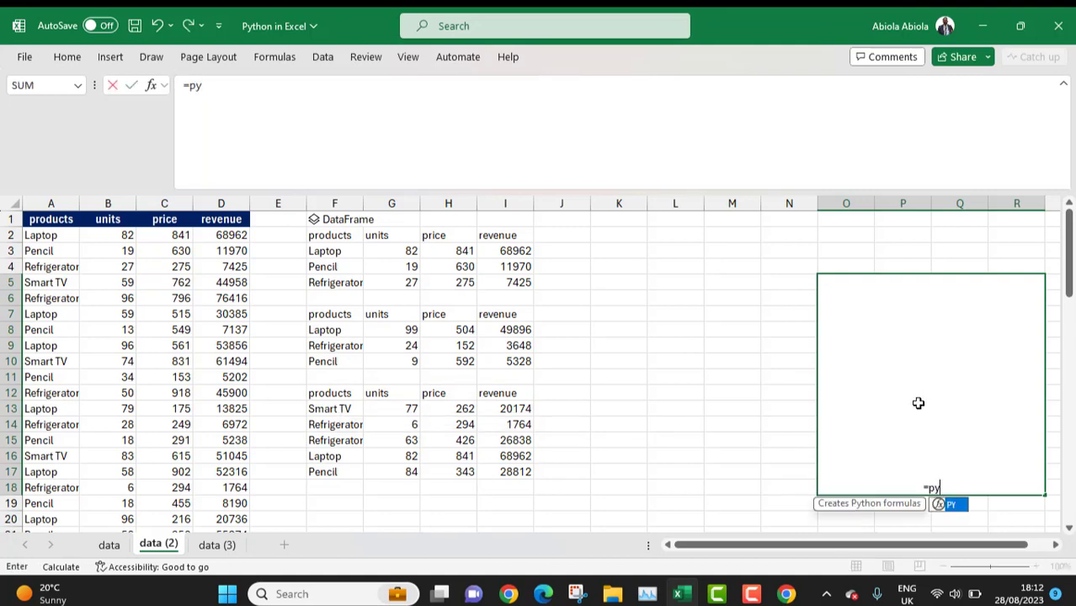
key("Tab")
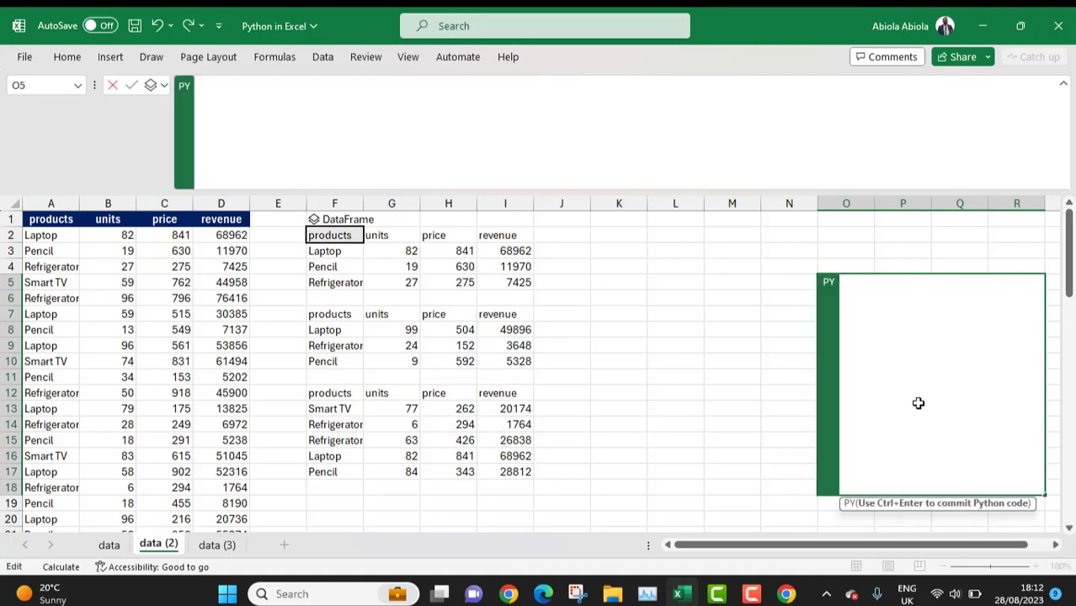
left_click(220, 90)
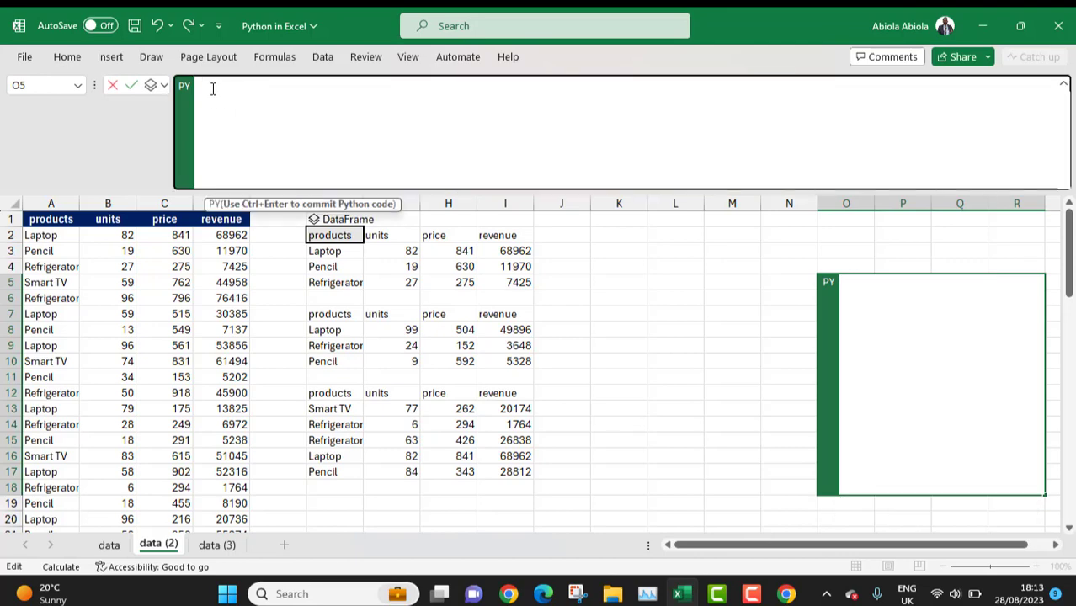
type("missing")
type("_value ")
type("-")
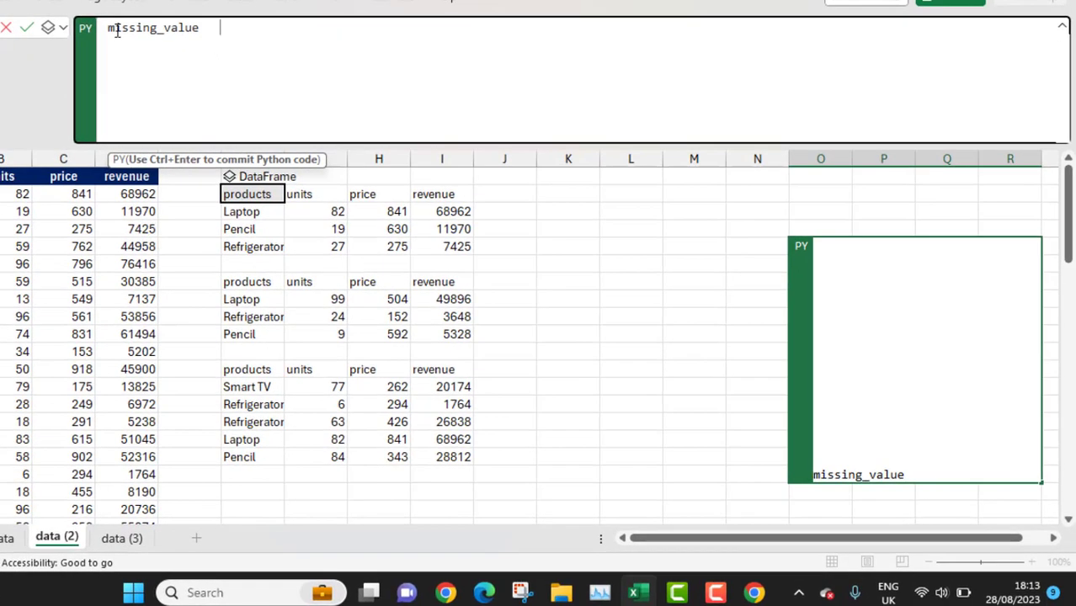
key("BackSpace")
key("BackSpace")
type("= df.isnu")
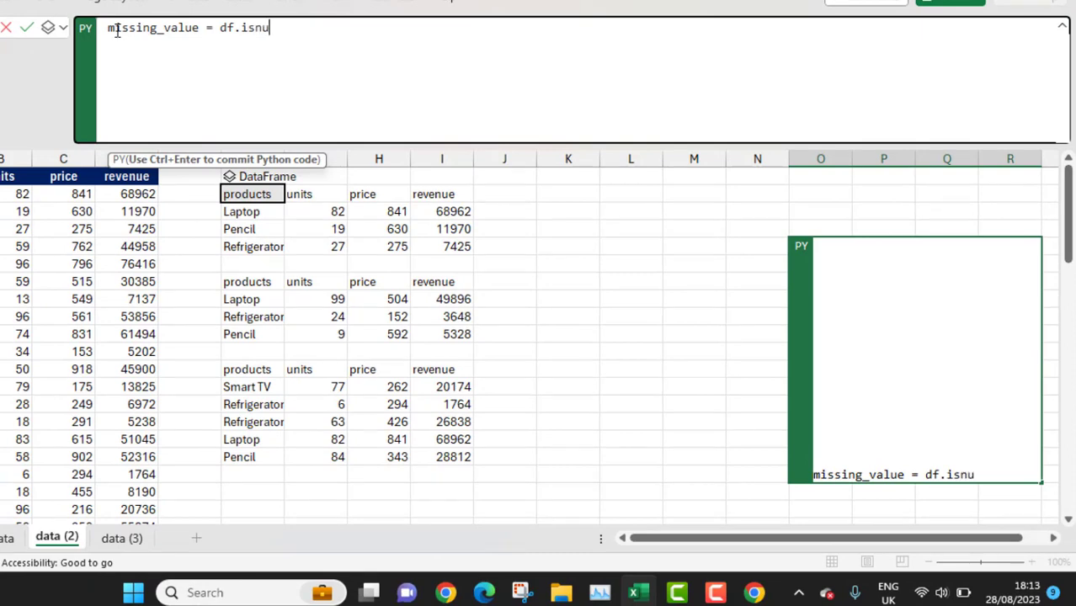
type("ll()")
key("Return")
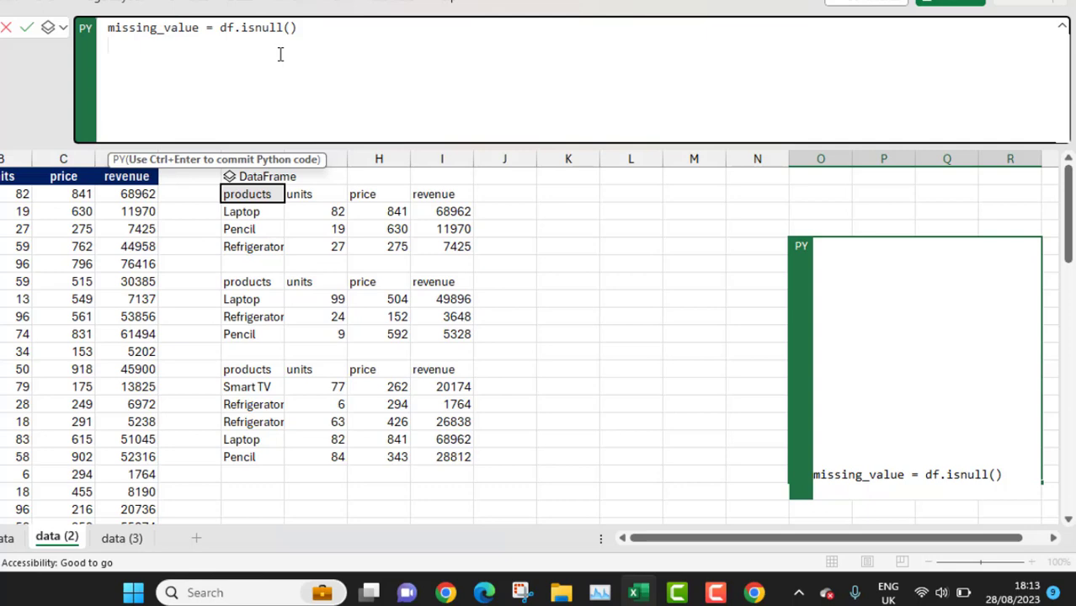
Step: Add the line plt.figure(figsize=(10,6)) to the Python code
type("plt.figur")
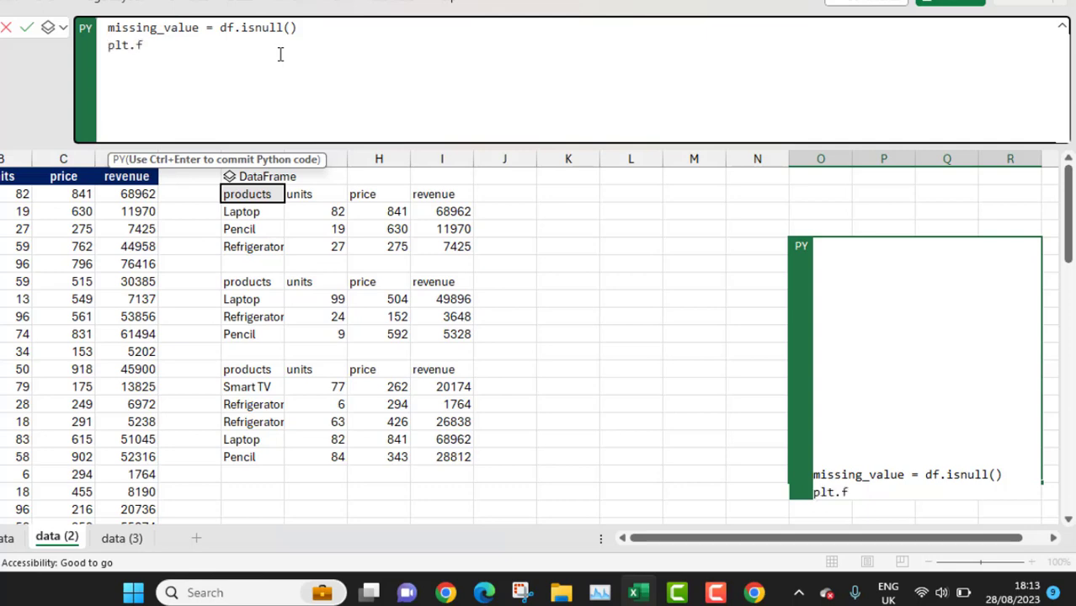
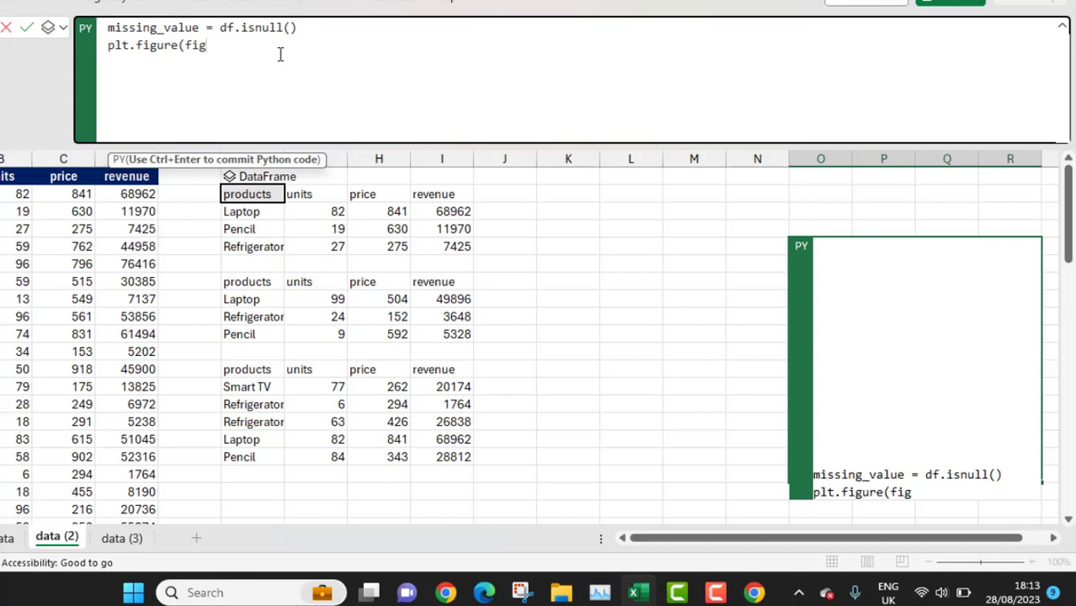
type("se")
key("BackSpace")
key("BackSpace")
key("BackSpace")
type("ize=(10")
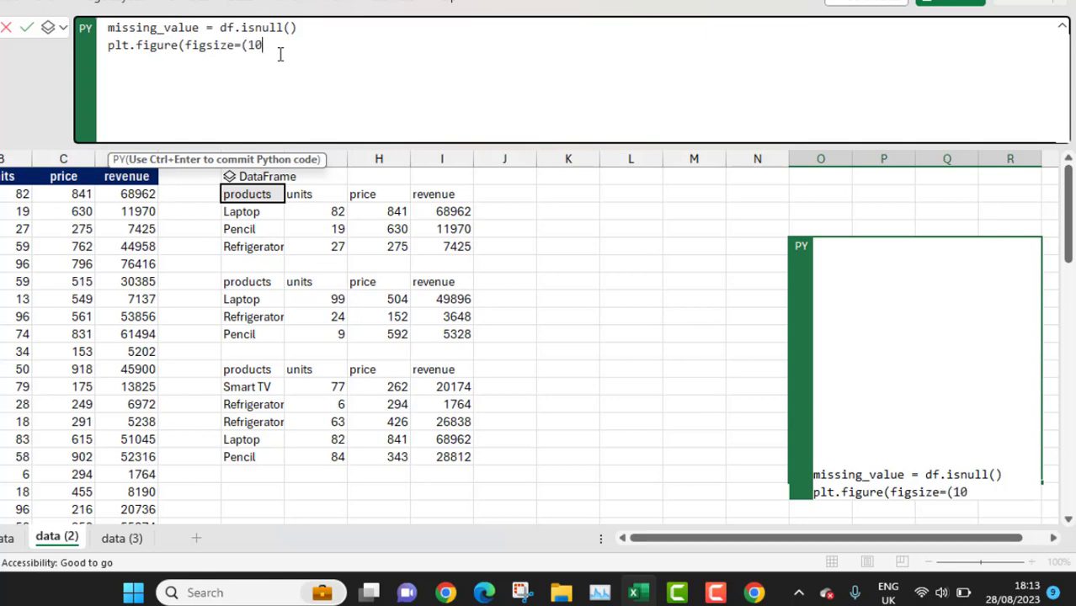
type(",6))")
key("Return")
Step: Begin an sns.heatmap( call on the third code line with missing_value as its first argument
type("ssn")
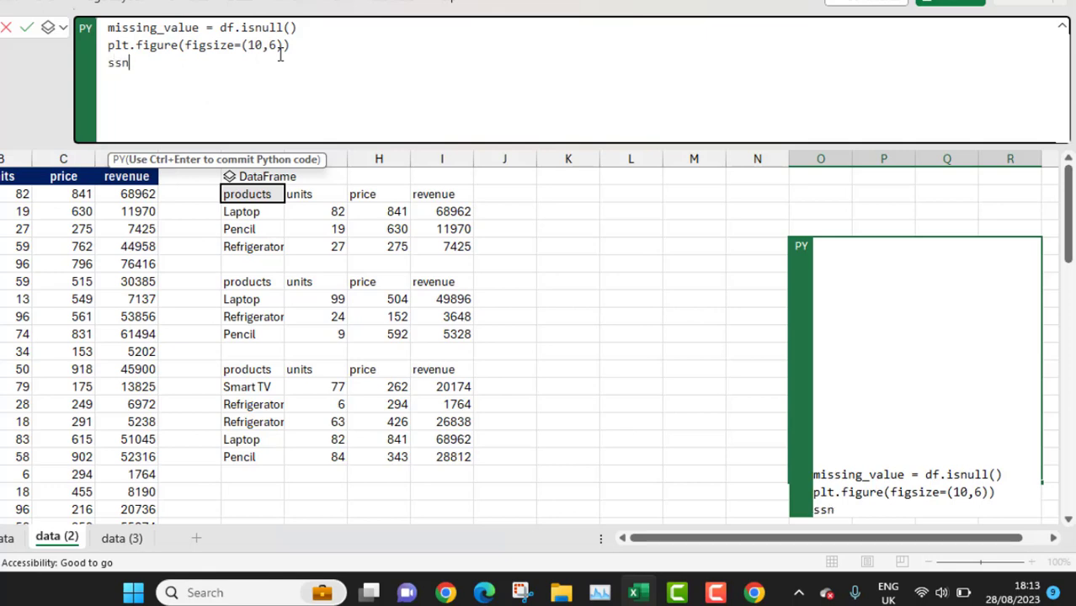
key("BackSpace")
key("BackSpace")
type("s")
key("BackSpace")
type("ns.")
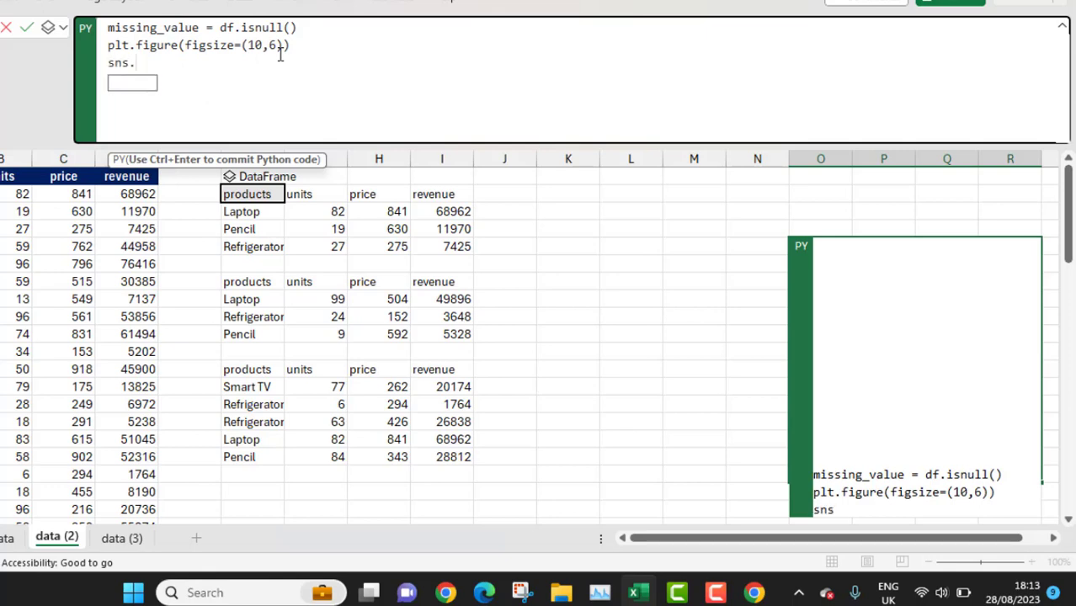
type("hea")
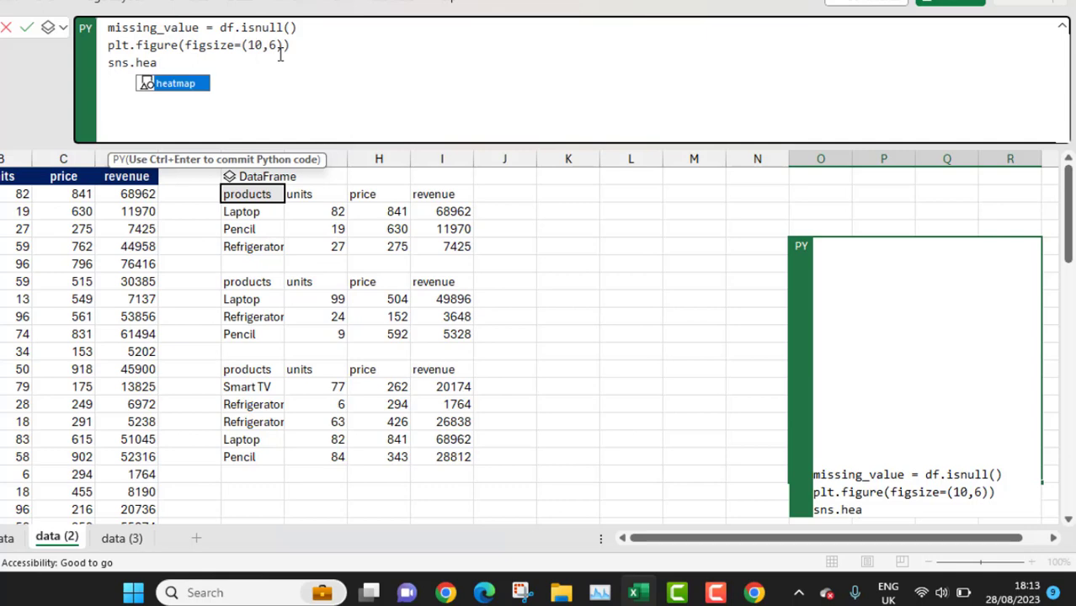
key("Tab")
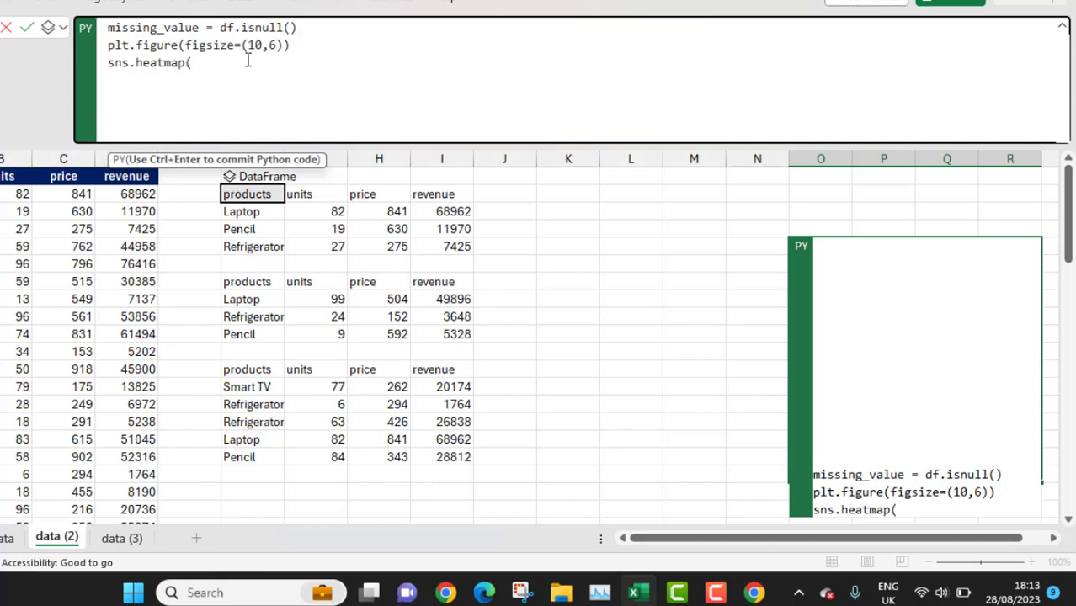
double_click(138, 28)
key("ctrl+c")
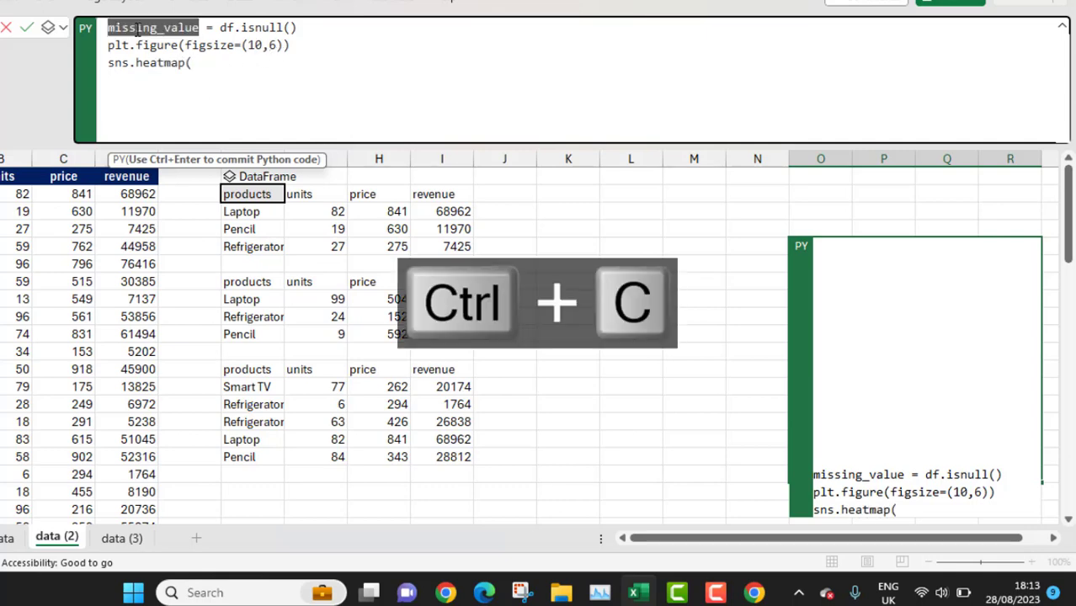
left_click(201, 59)
key("ctrl+v")
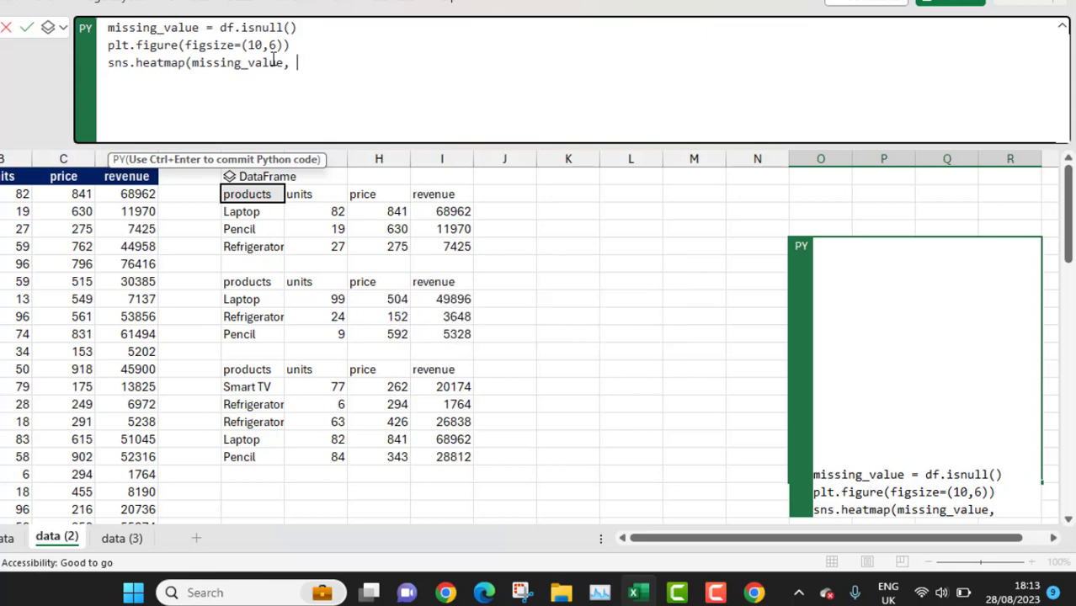
Step: Add the arguments cbar=False and cmap='viridis' to the heatmap call
type("cbar=Fa")
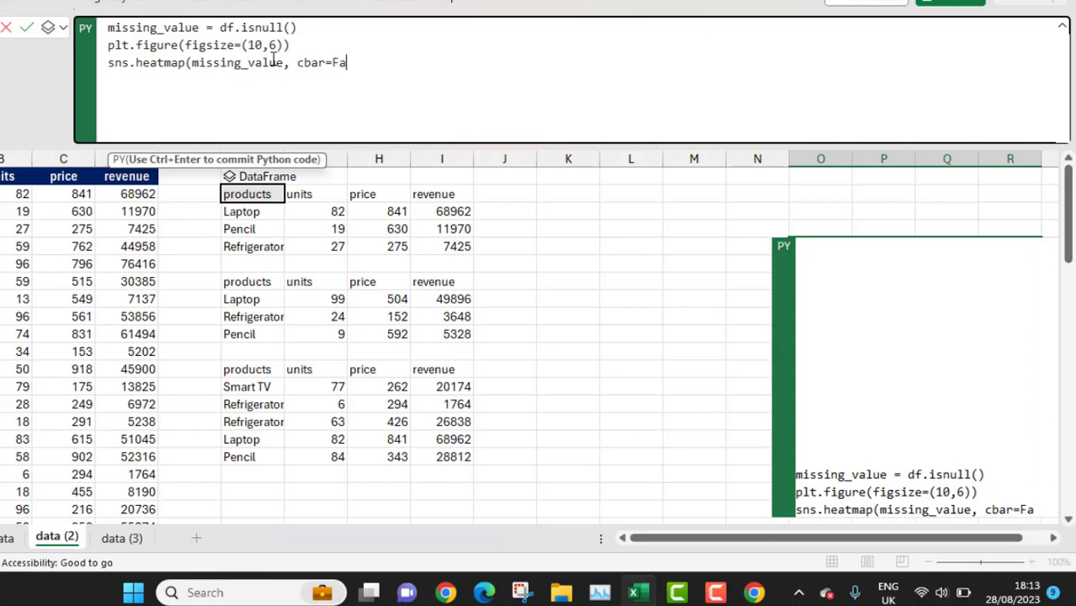
type("les")
key("BackSpace")
type("se")
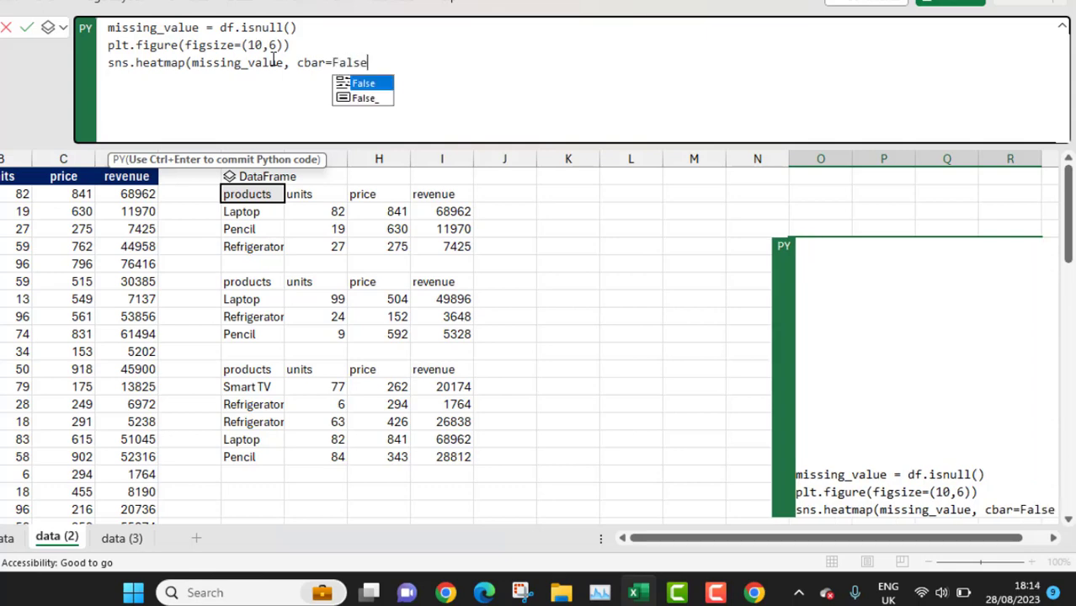
type(", cmap")
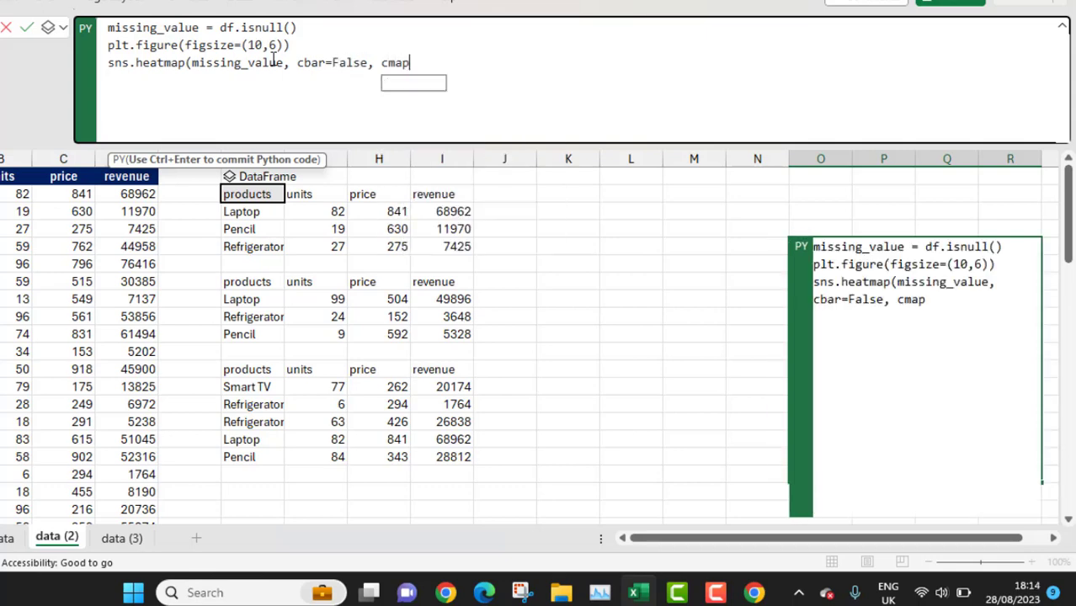
type("='")
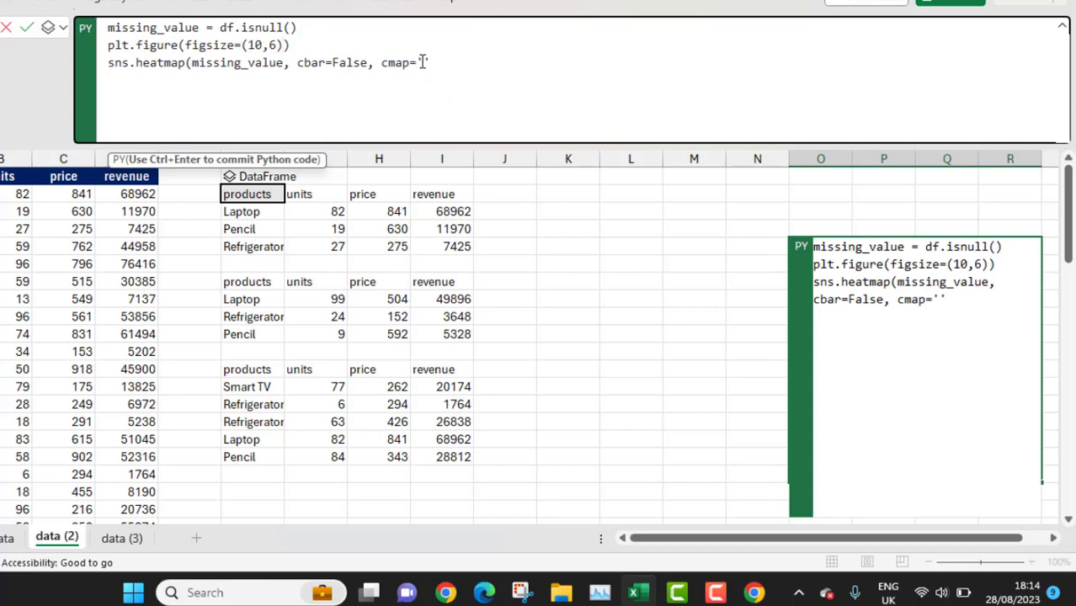
type("viridis'")
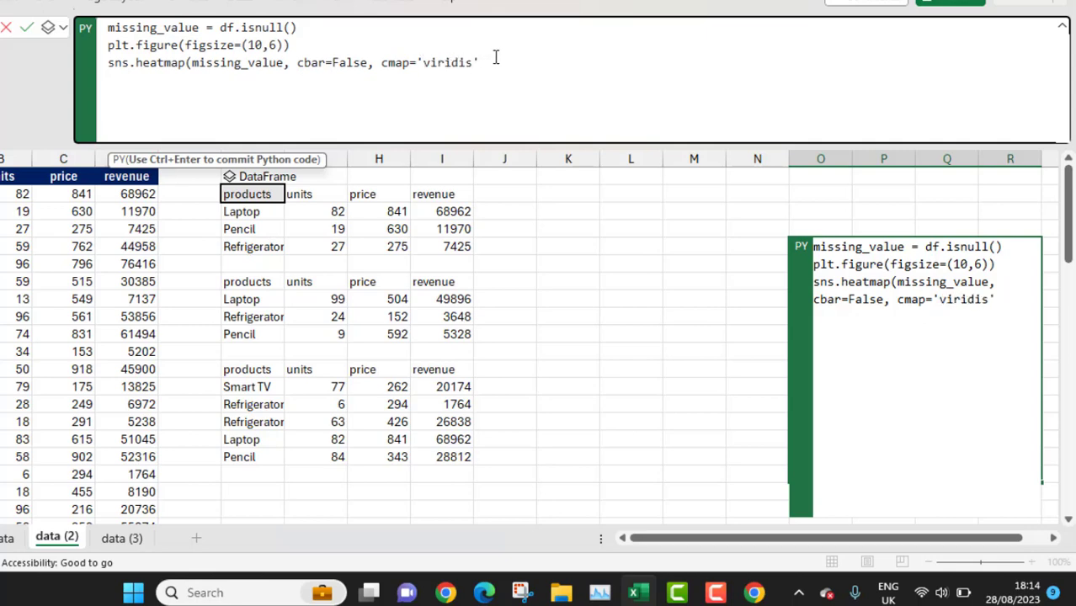
Step: Close the heatmap call and add the lines plt.title('Missing Values') and plt.show()
type(") plt.")
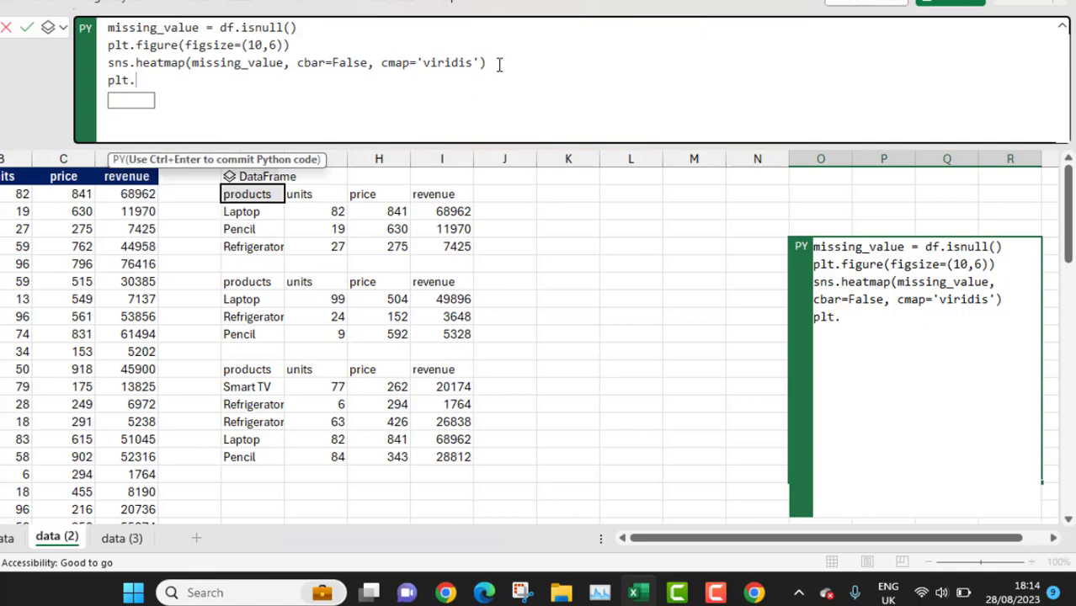
type("title")
key("Escape")
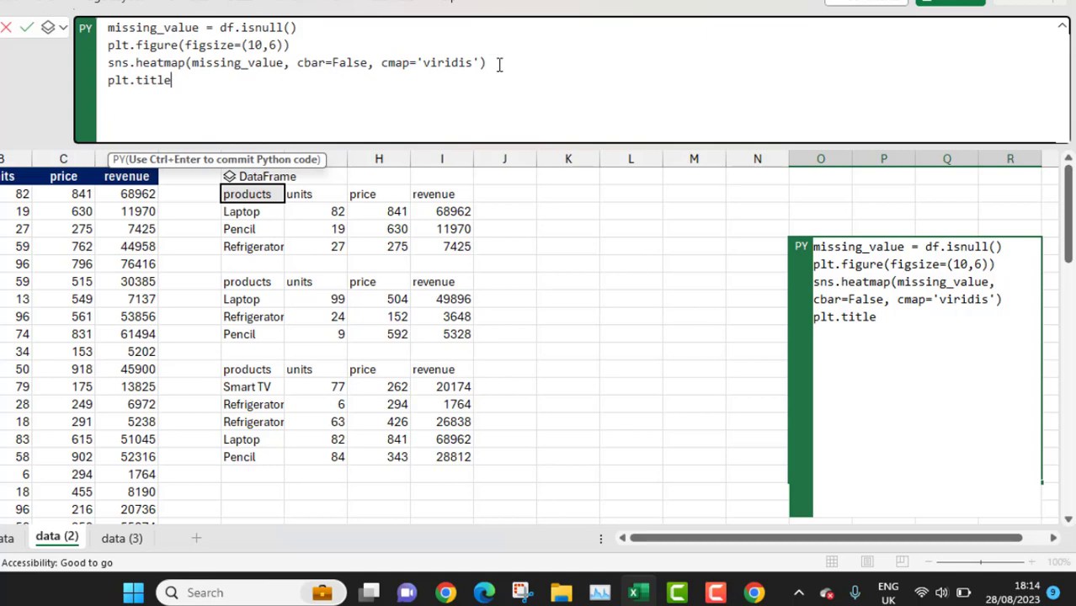
type("('Missing Values")
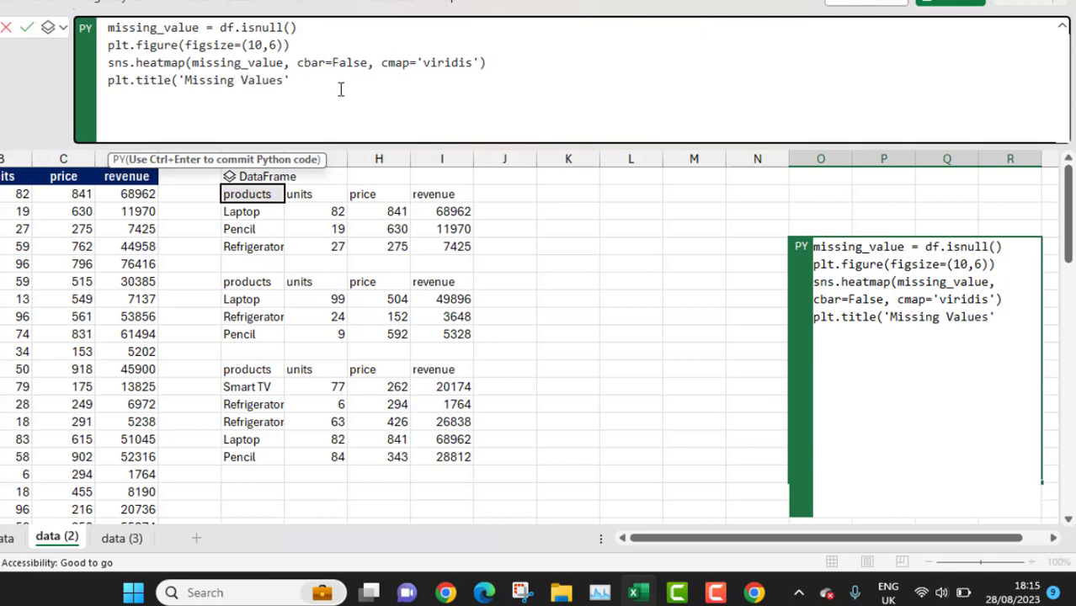
key("BackSpace")
type(") pl")
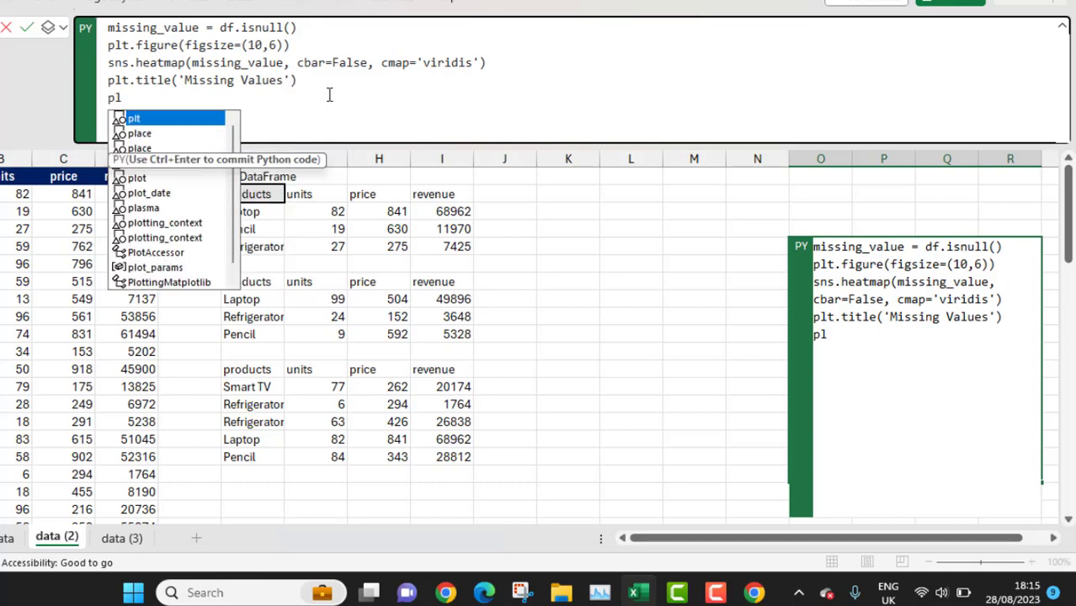
type("t.show")
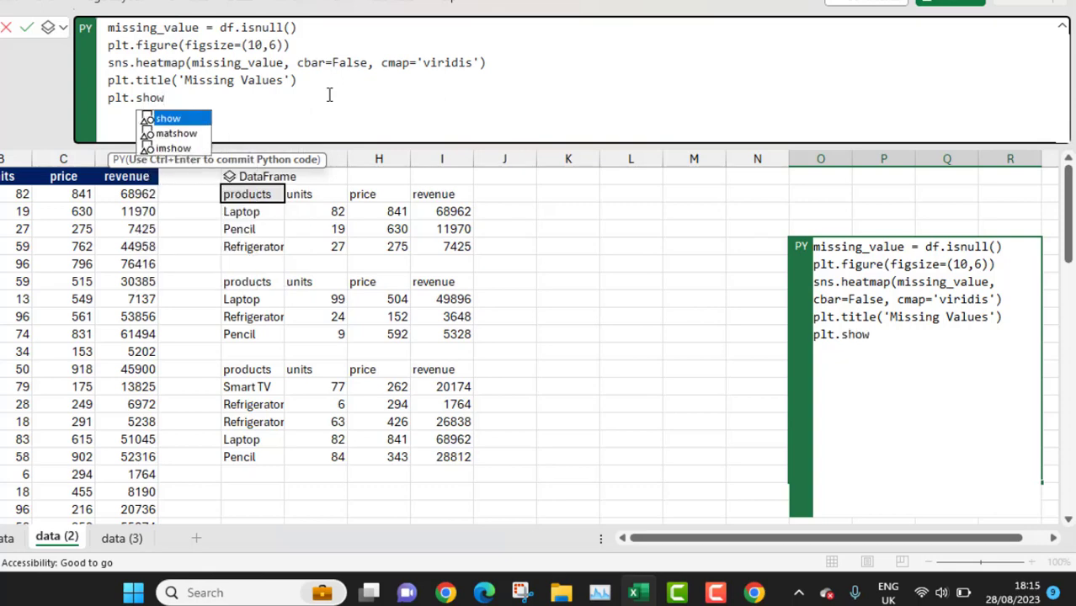
type("(")
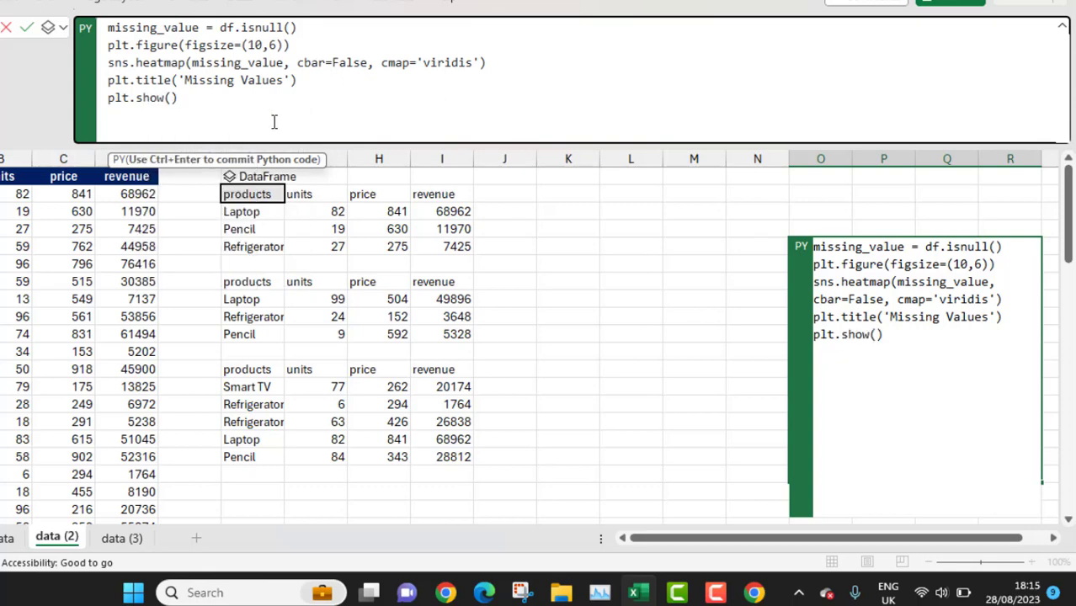
Step: Commit the heatmap code in cell O5 and output its image as an Excel value
left_click_drag(211, 96, 101, 27)
left_click(250, 98)
key("ctrl+Return")
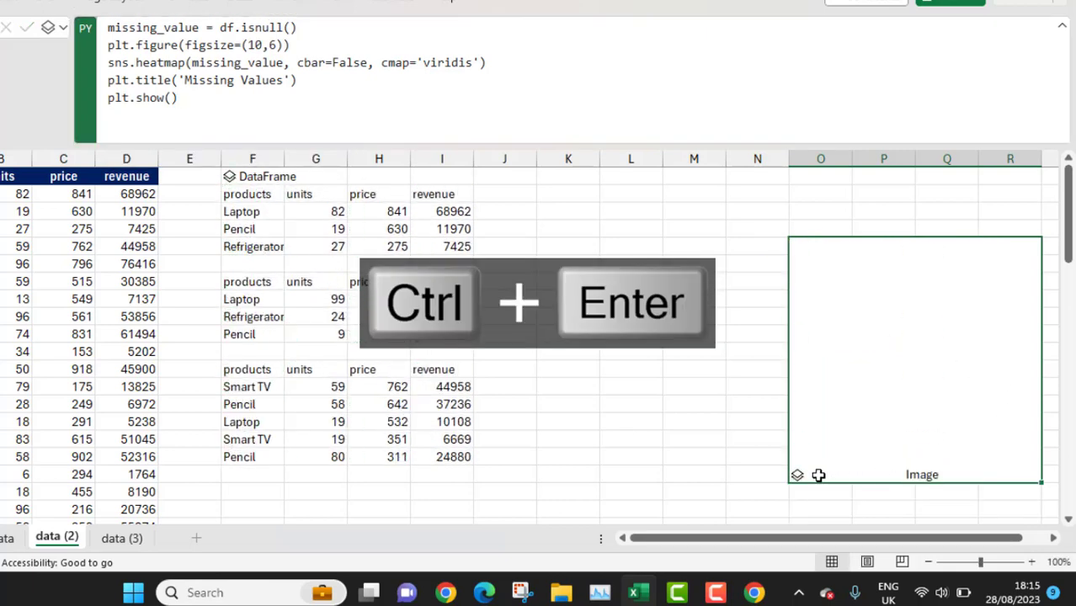
left_click(59, 27)
left_click(107, 110)
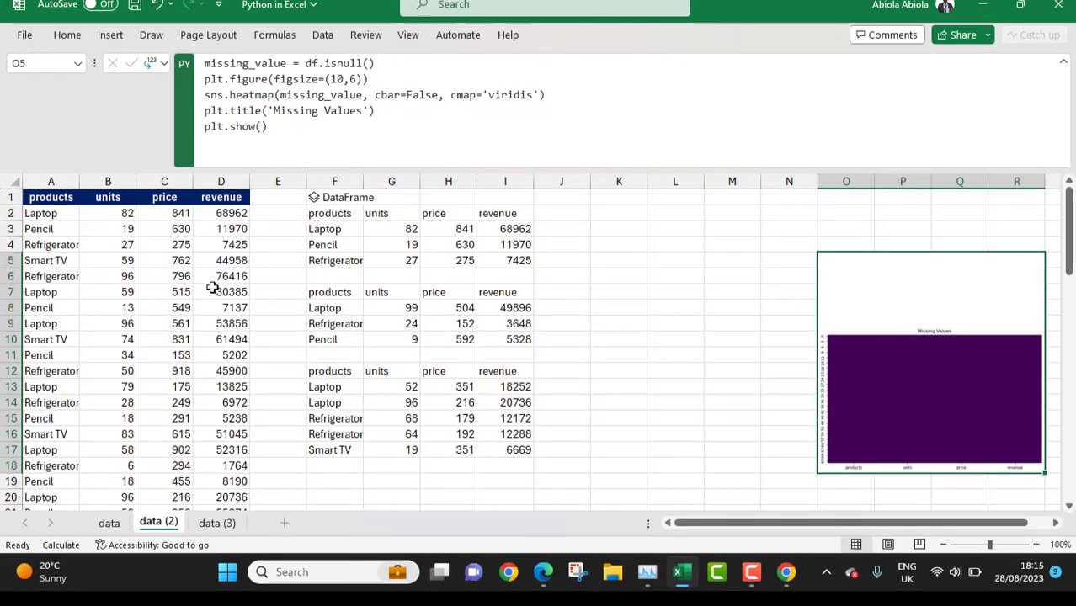
Step: Clear the price values in C6:C10 to test the missing-values heatmap
left_click_drag(215, 281, 221, 310)
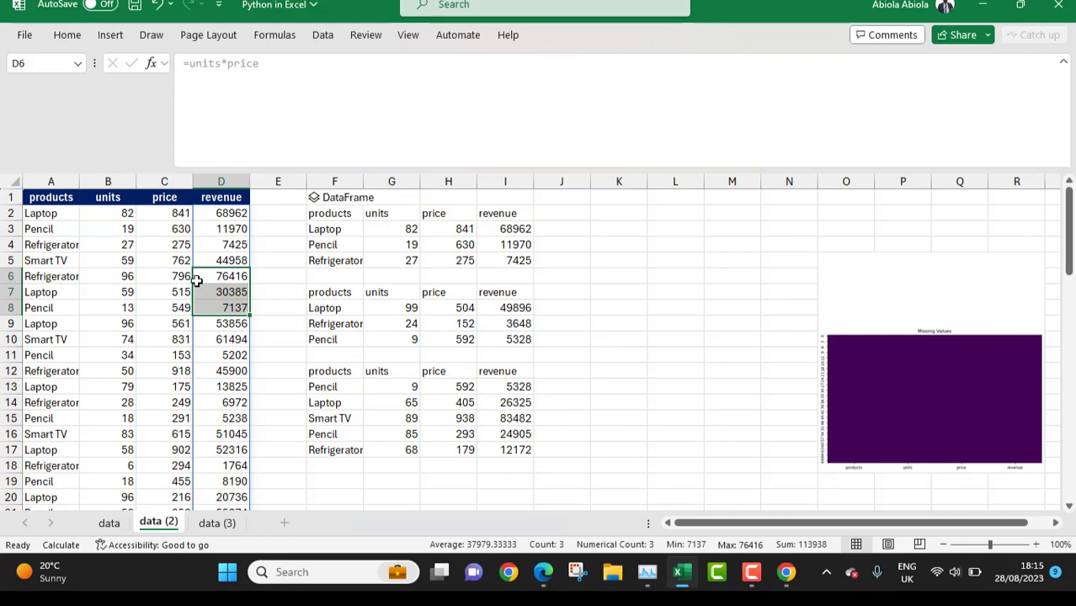
left_click_drag(147, 281, 163, 337)
key("Delete")
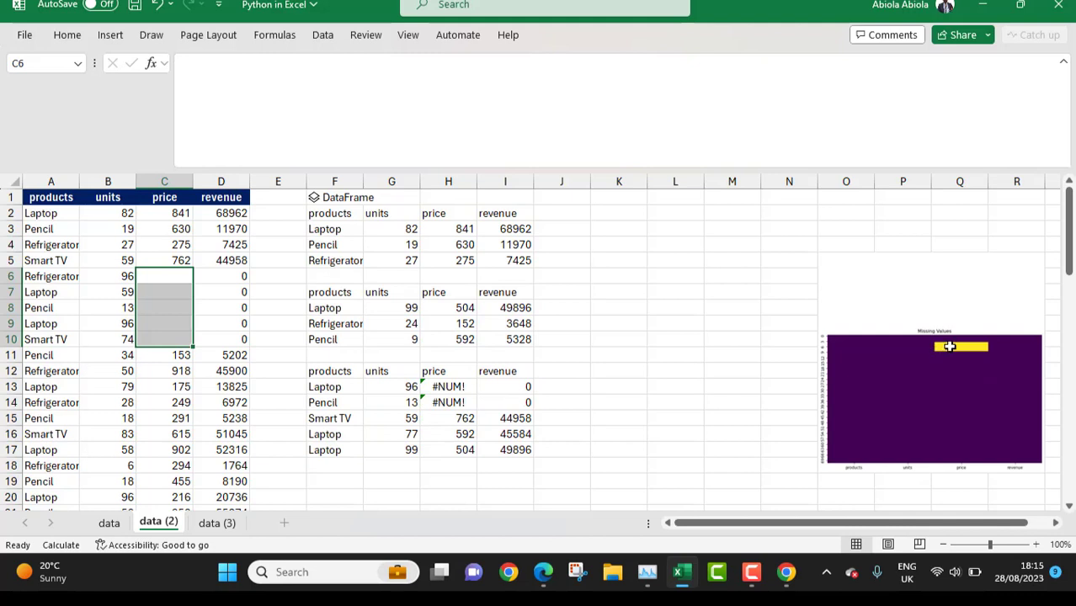
Step: Clear the unit values in B17:B20 to test the missing-values heatmap, and undo both the unit and price clearings
left_click_drag(116, 452, 127, 502)
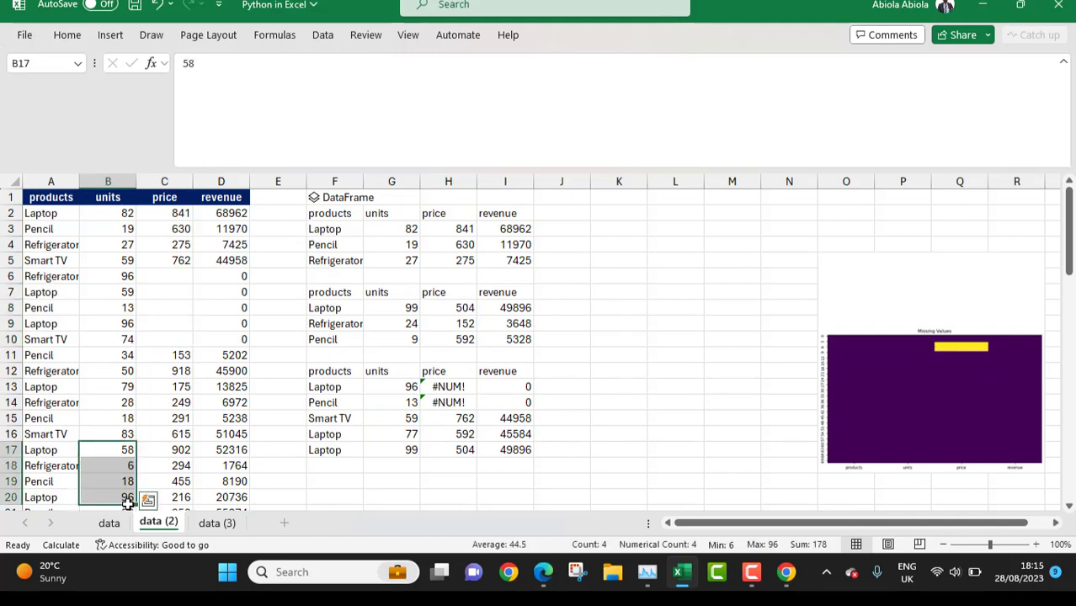
key("Delete")
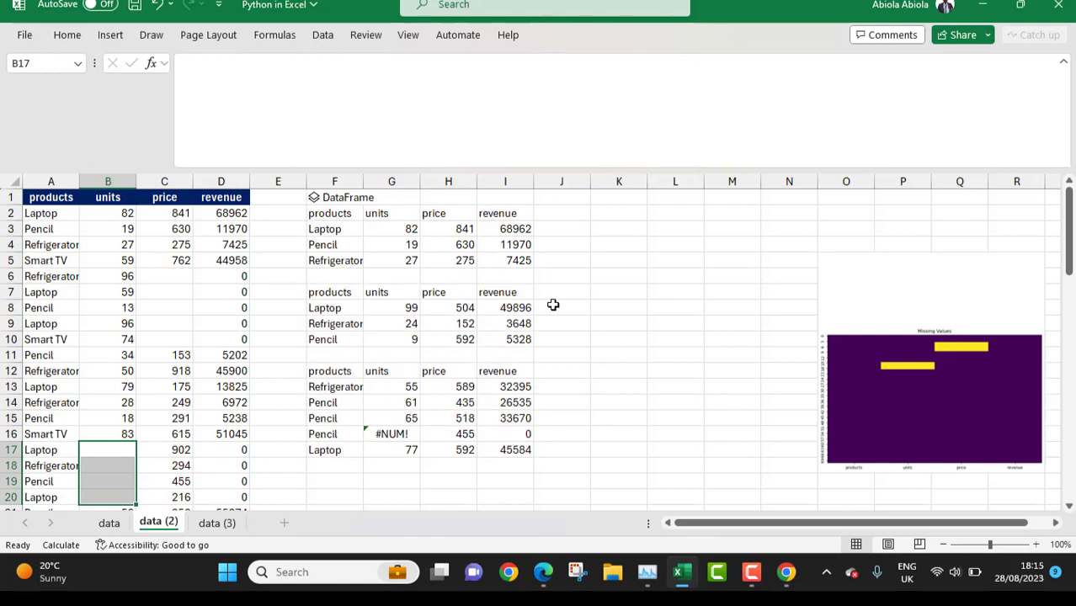
key("ctrl+z")
key("ctrl+z")
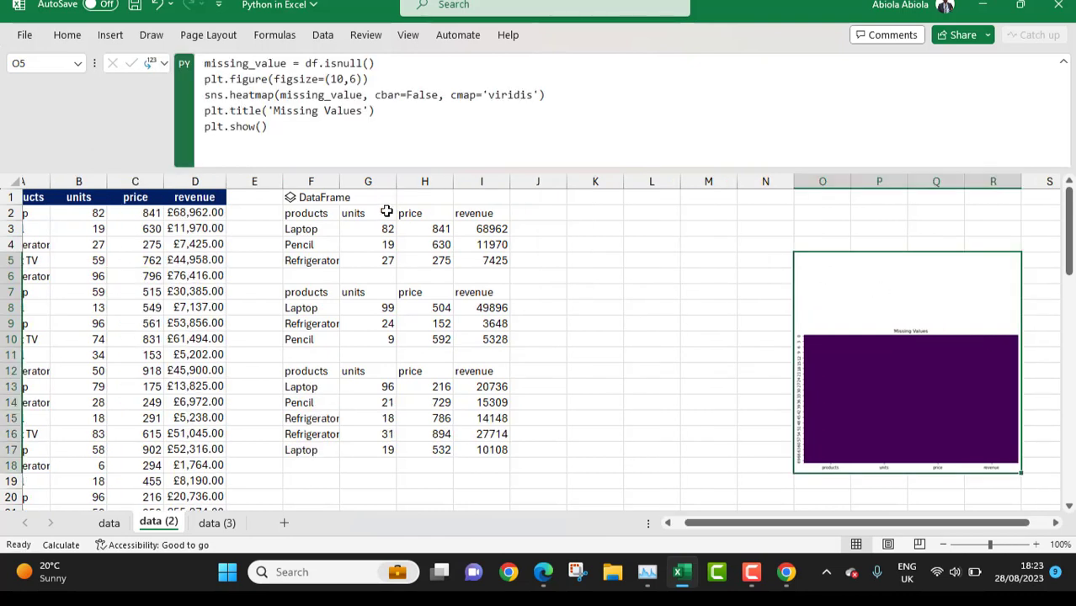
Step: Create a Python formula in cell K3 with the code df['revenue'].sum() and commit it
left_click_drag(180, 213, 185, 229)
left_click_drag(192, 274, 195, 402)
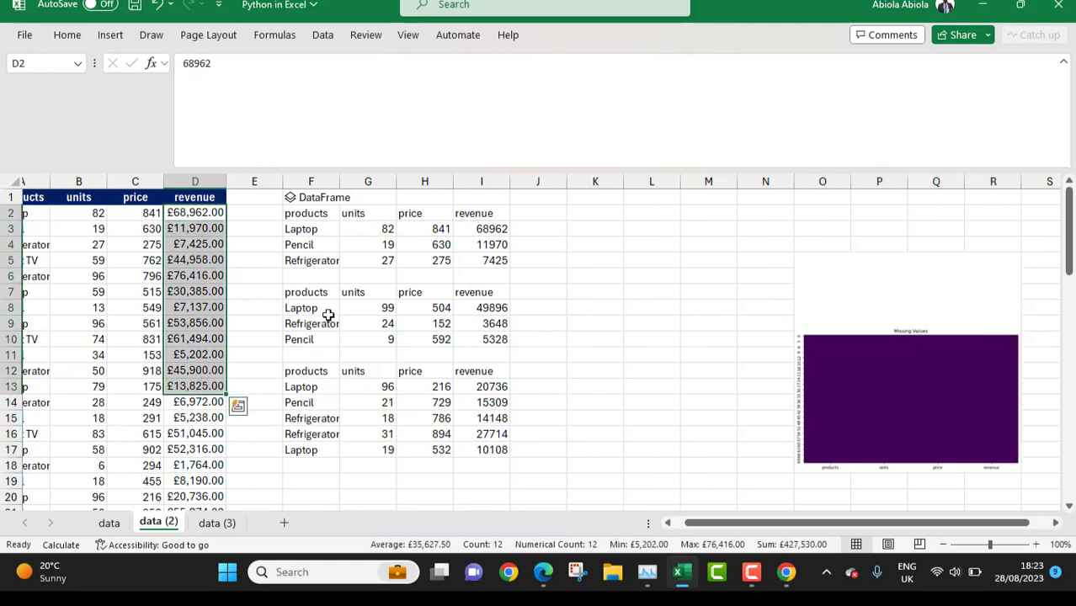
left_click(588, 229)
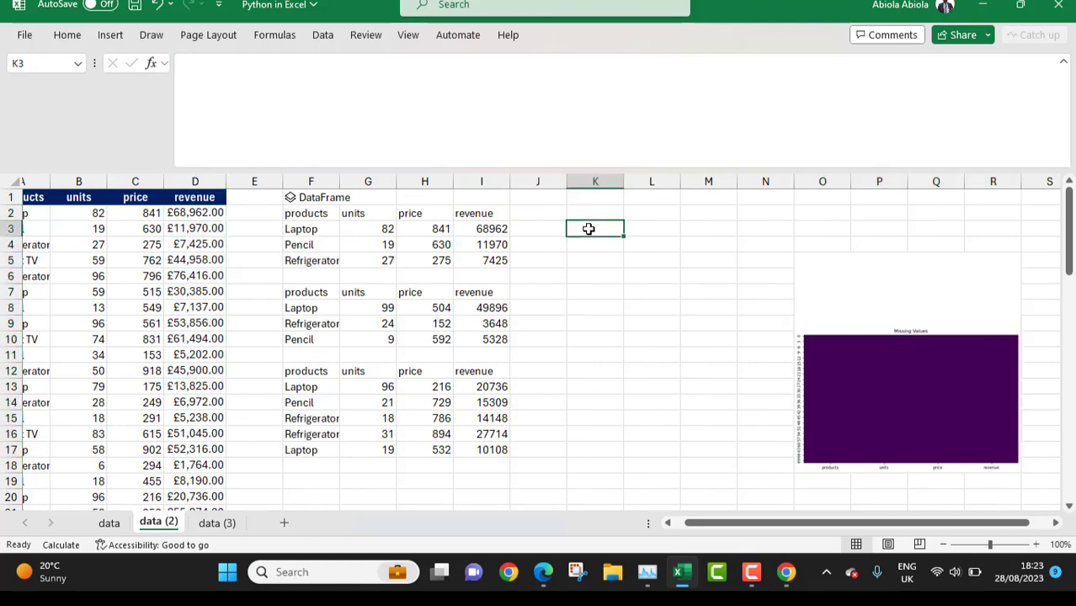
type("=py")
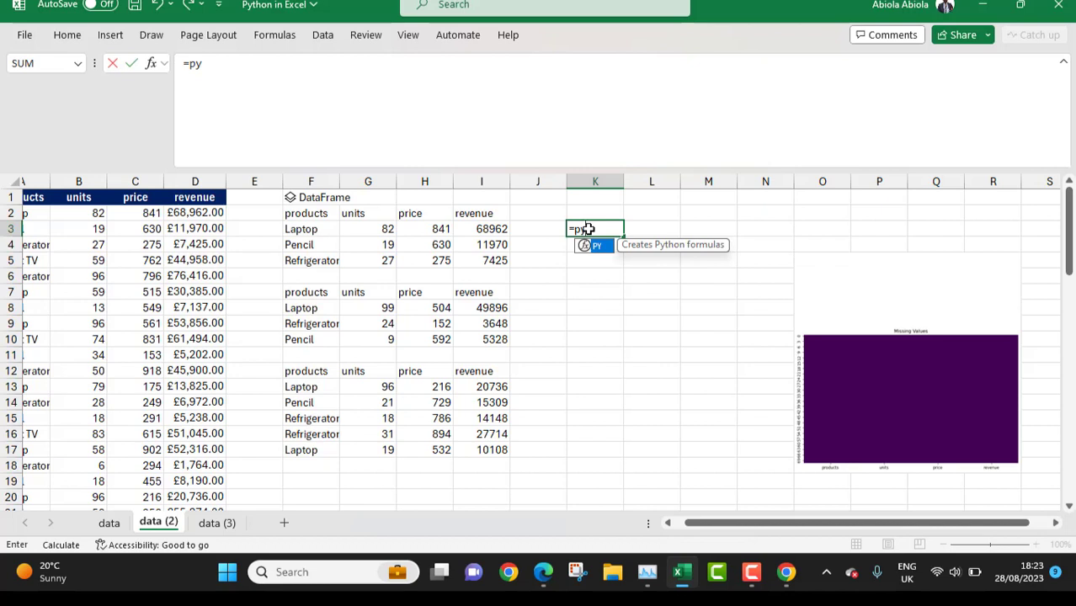
key("Tab")
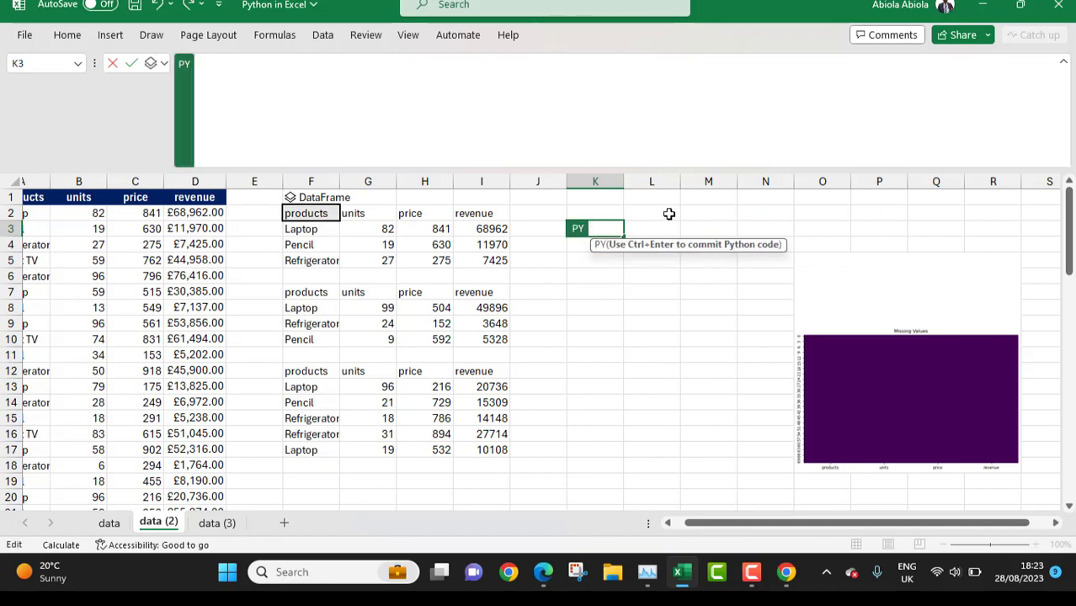
left_click(255, 74)
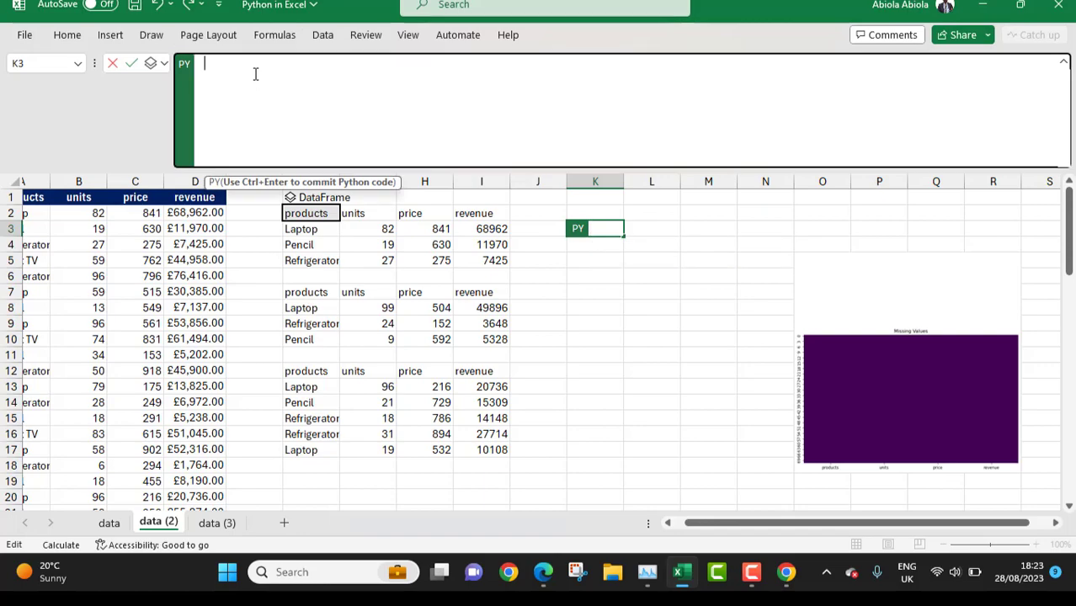
type("df")
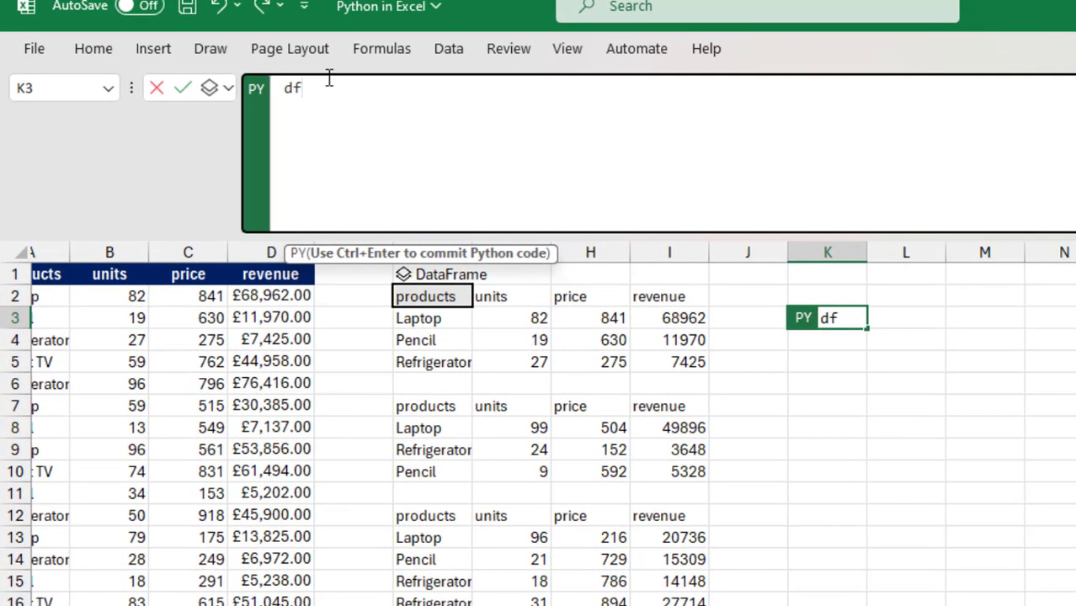
type("['")
type("revenue")
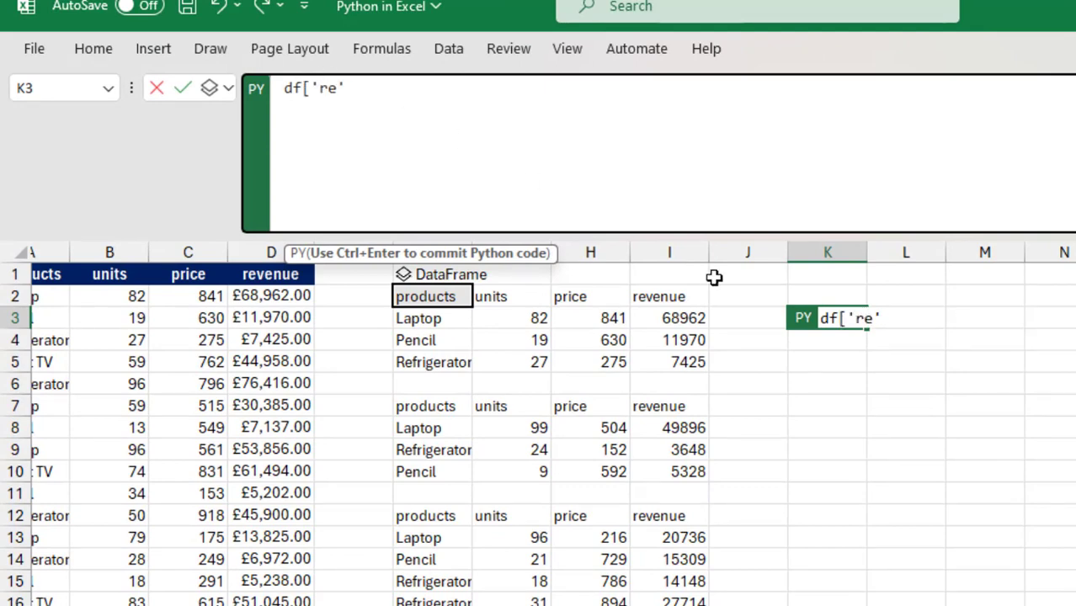
type("']")
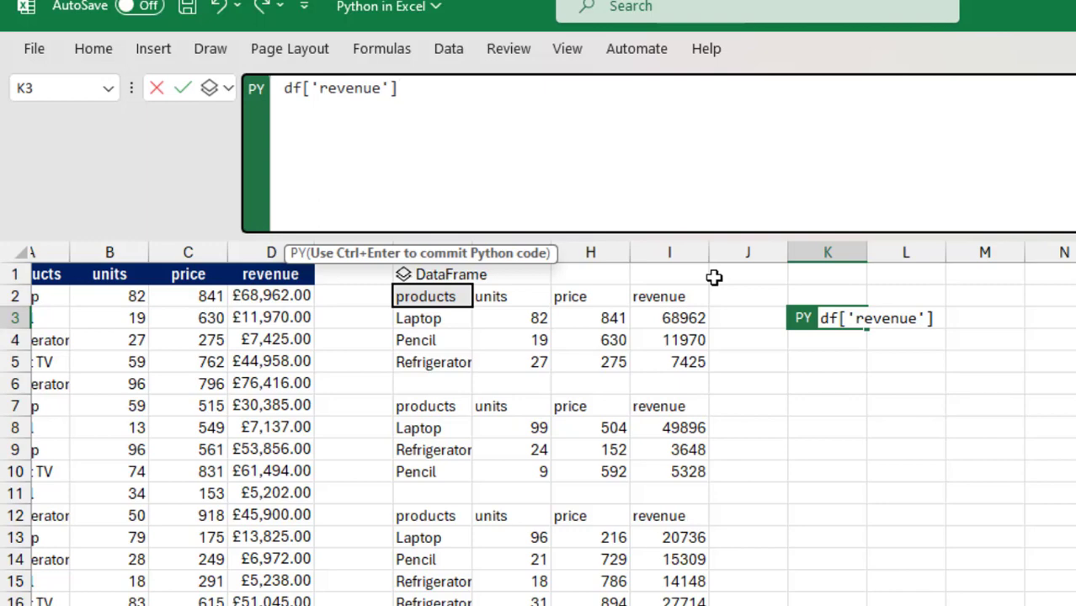
type(".sum()")
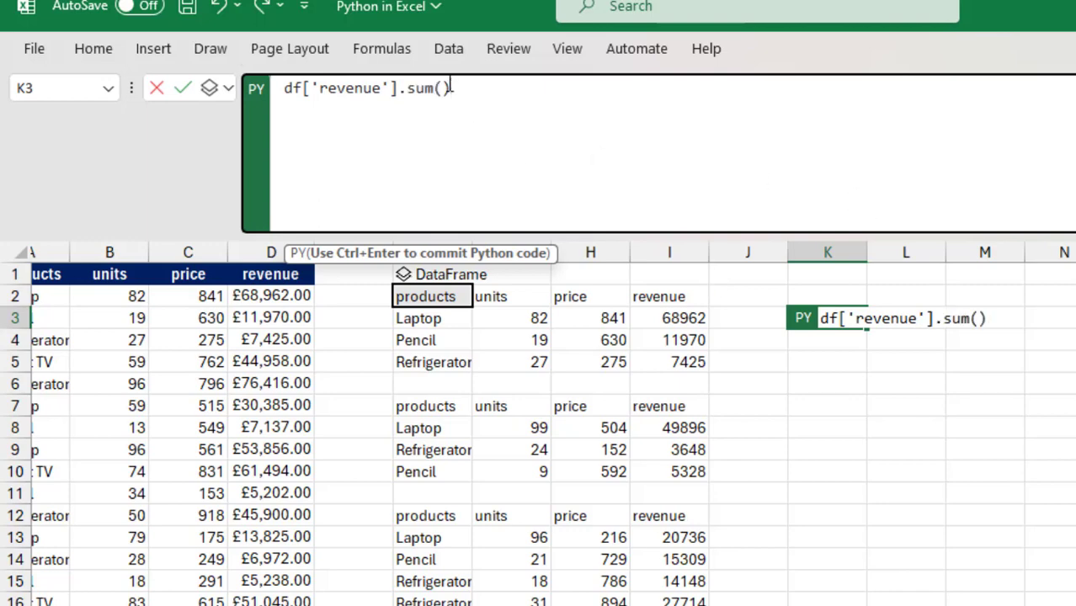
left_click_drag(453, 88, 313, 88)
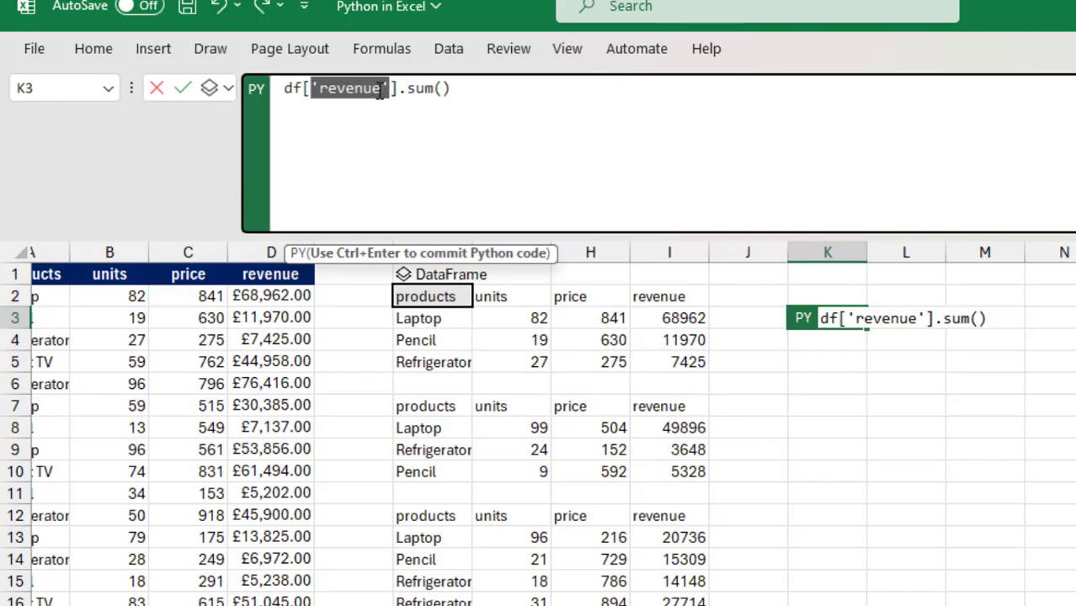
left_click(469, 91)
key("ctrl+Return")
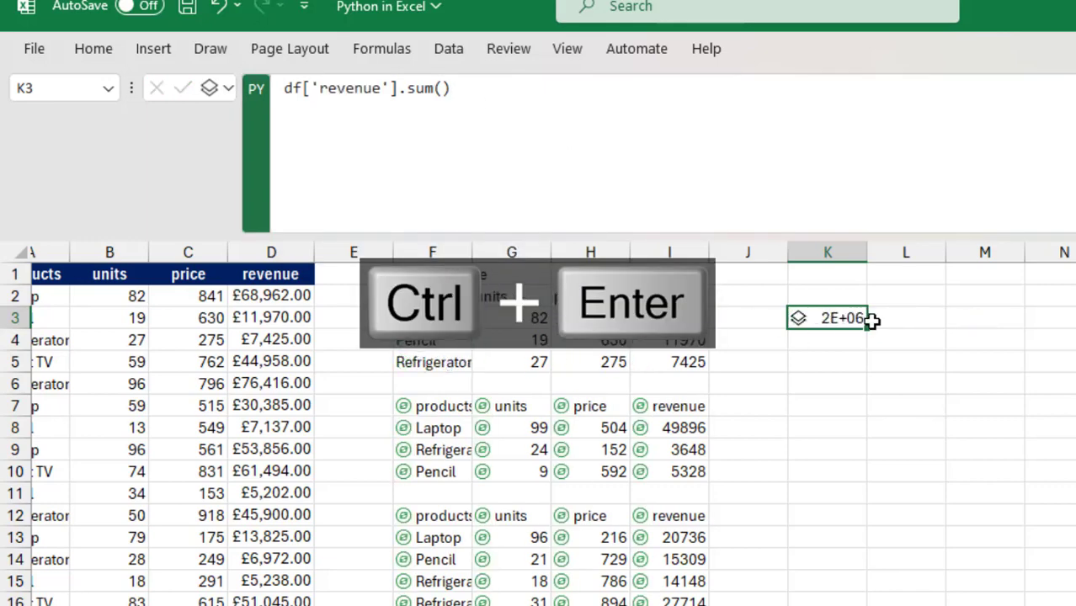
Step: Widen column K to fit the revenue total and apply the currency format to K3
left_click_drag(870, 258, 933, 255)
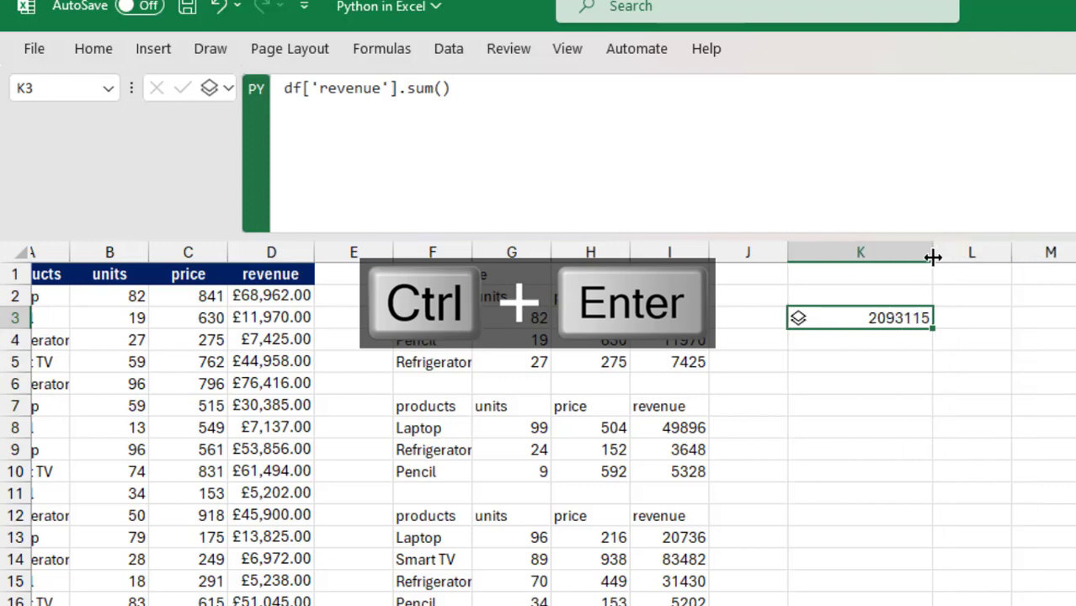
key("ctrl+shift+4")
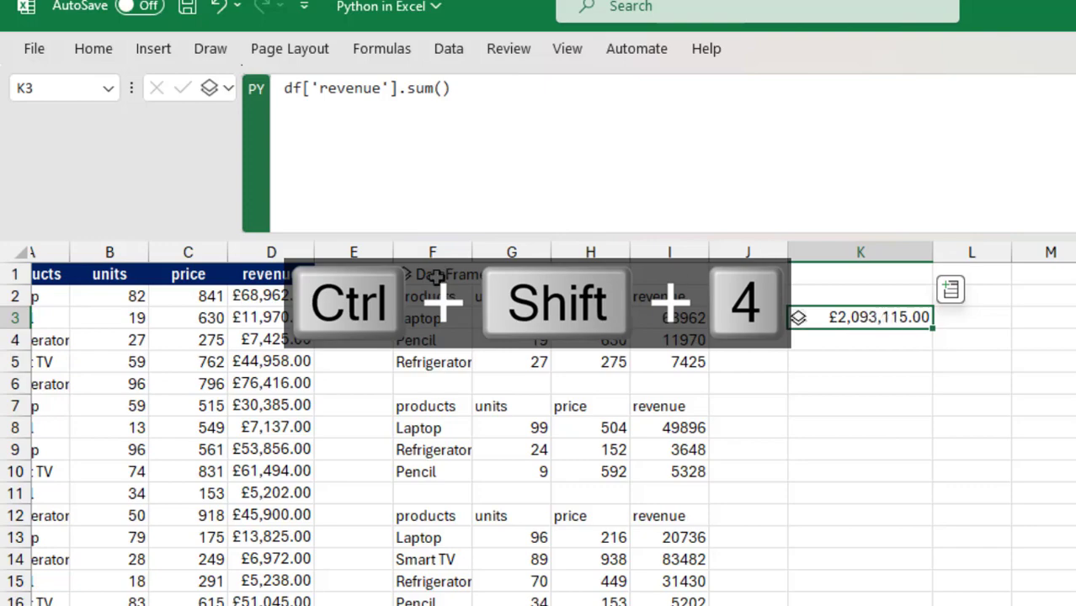
Step: Select the revenue values from D2 down to the end of the column to check their sum against the Python total
left_click(253, 294)
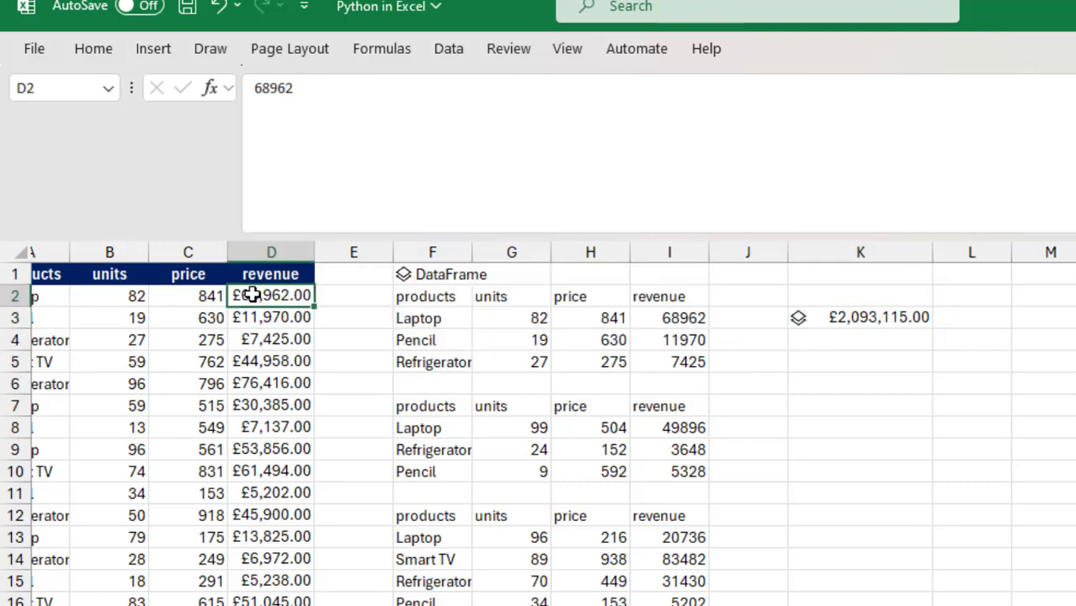
key("ctrl+shift+Down")
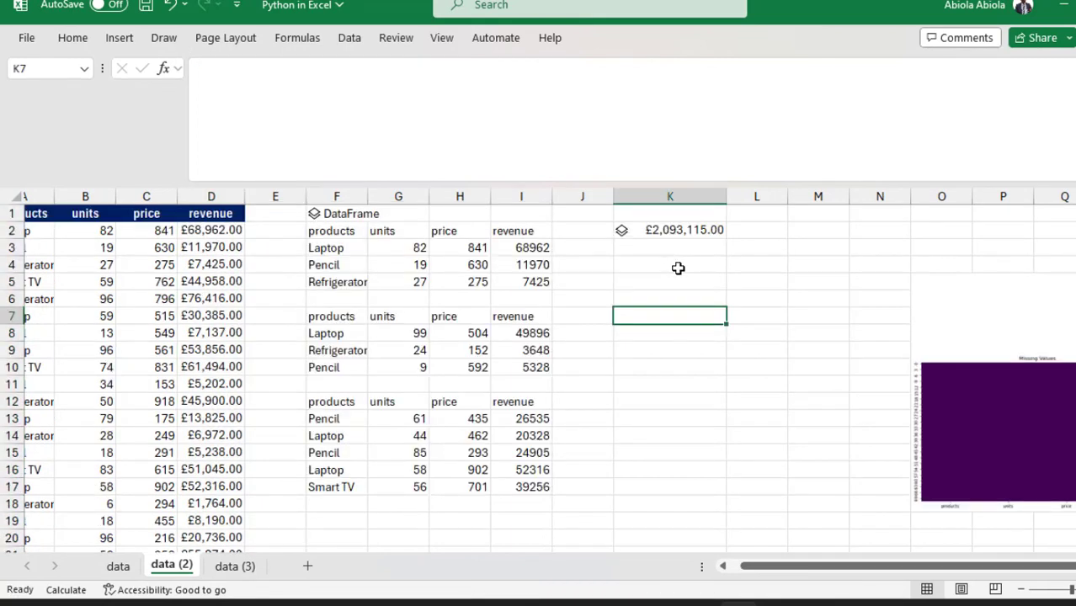
Step: Start a Python formula in cell K4 and enter total_rev = df['revenue'].sum() as its first line
left_click(677, 268)
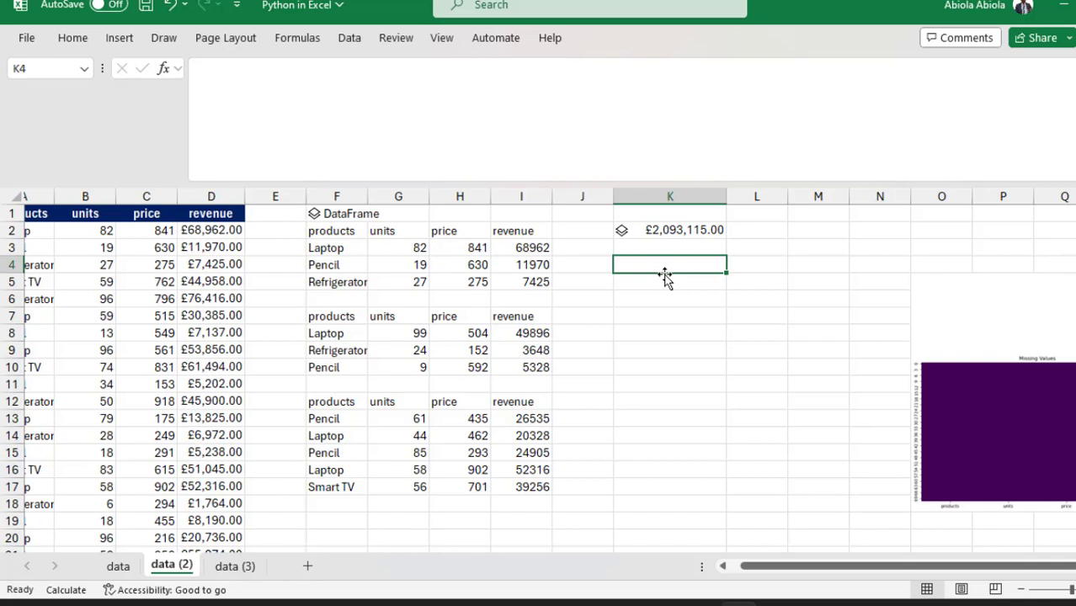
type("=py")
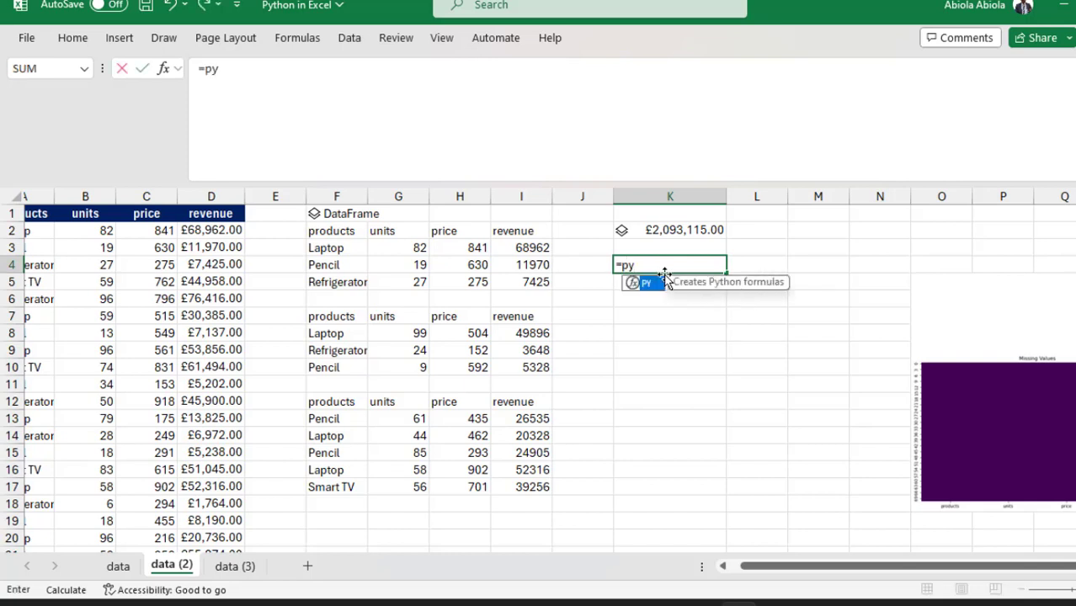
key("Tab")
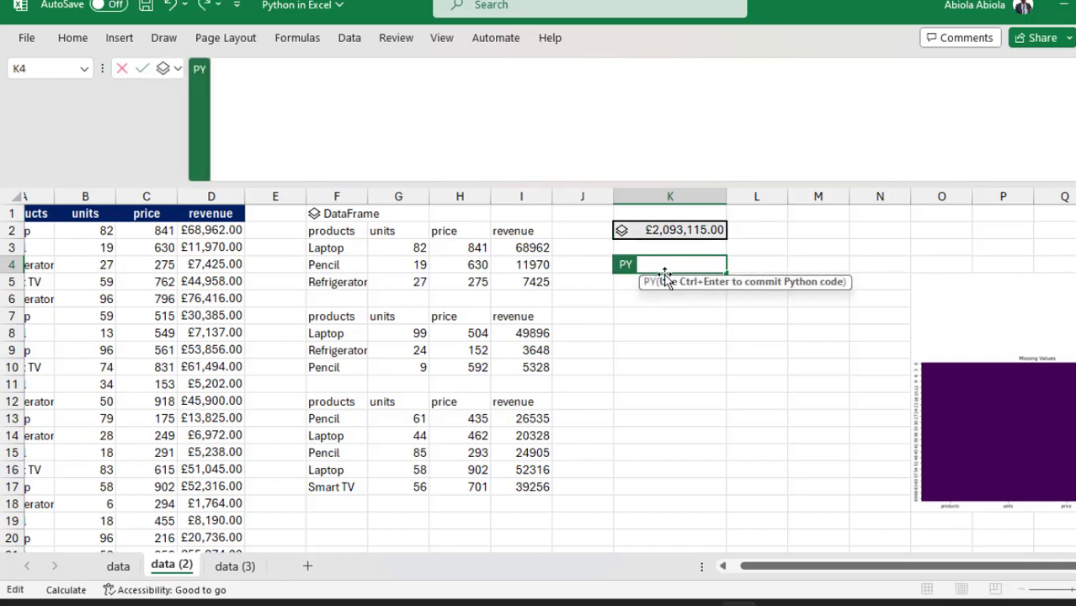
left_click(251, 84)
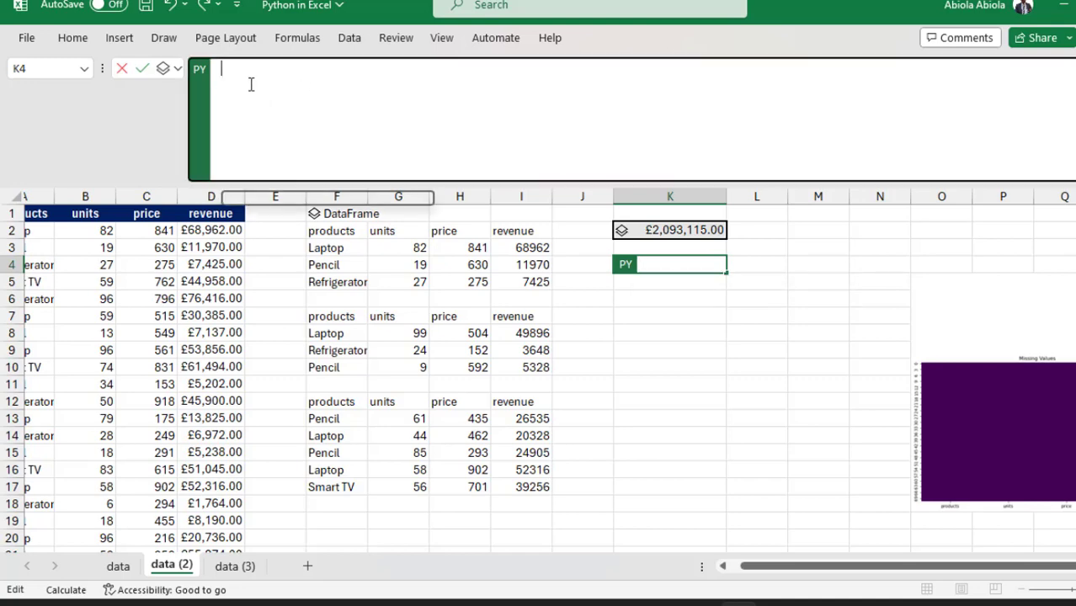
type("total")
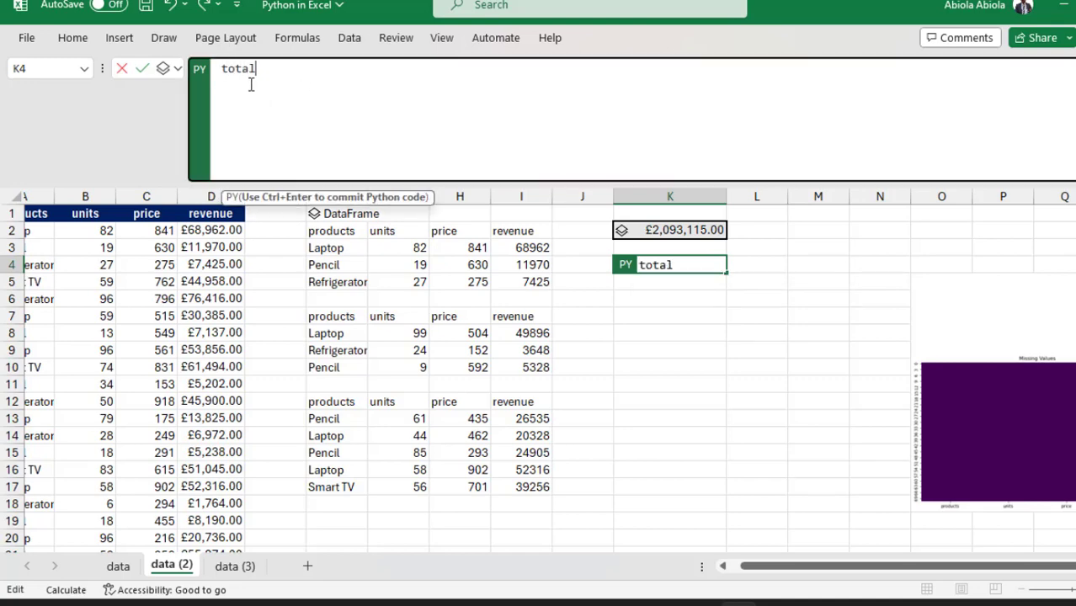
type("_rev = ")
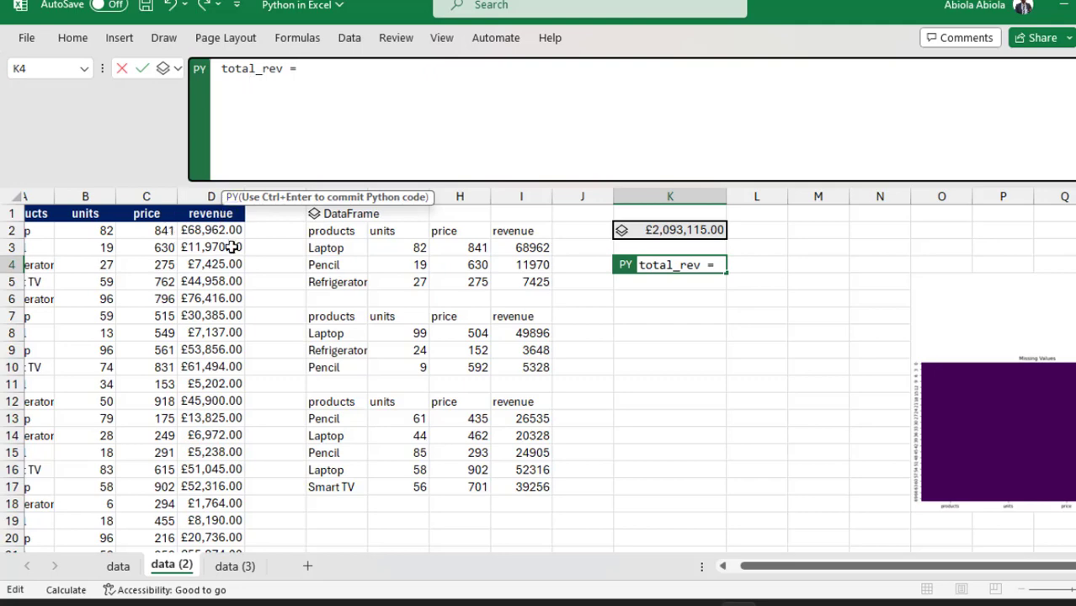
type("df['revenue']")
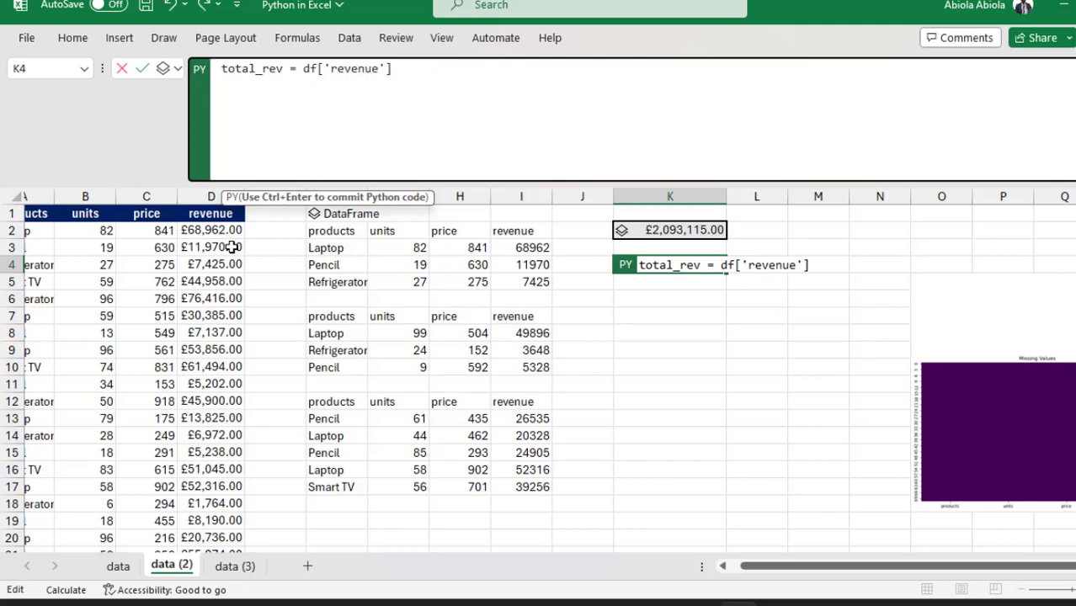
type(".sum()")
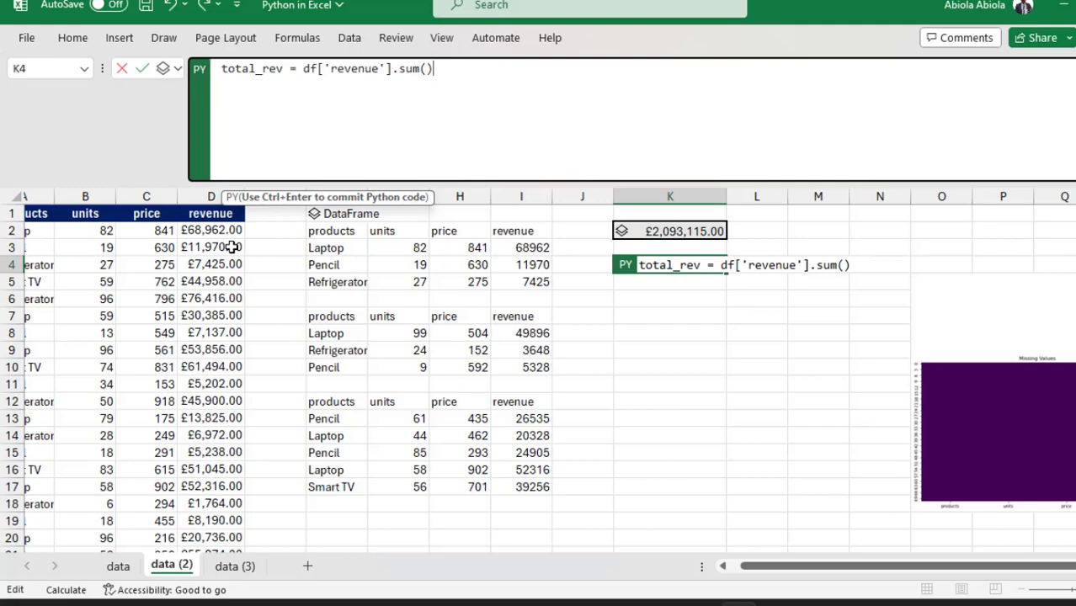
key("Return")
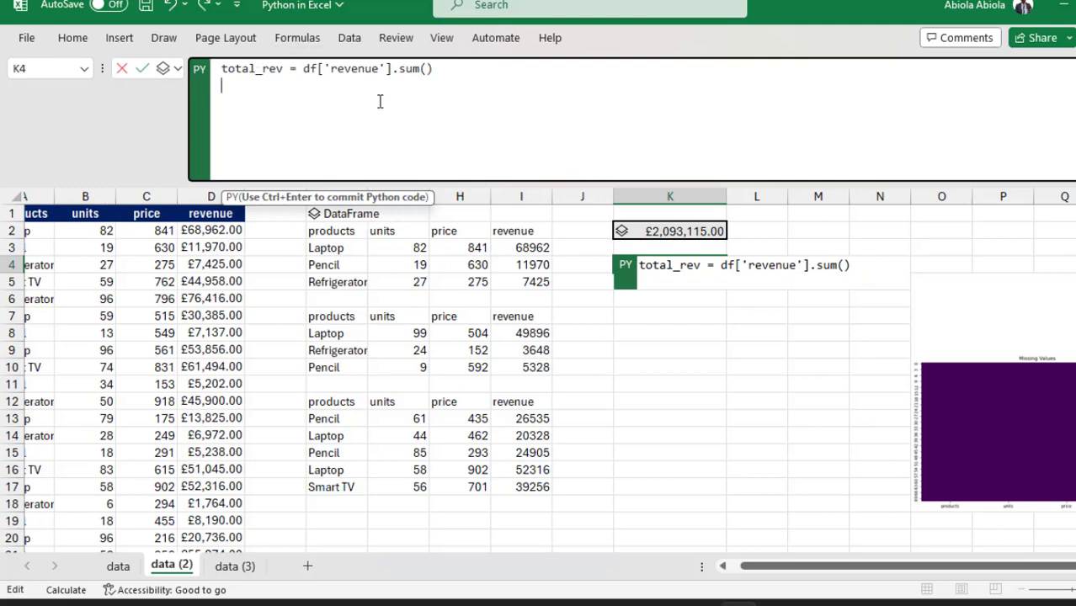
left_click_drag(393, 68, 312, 68)
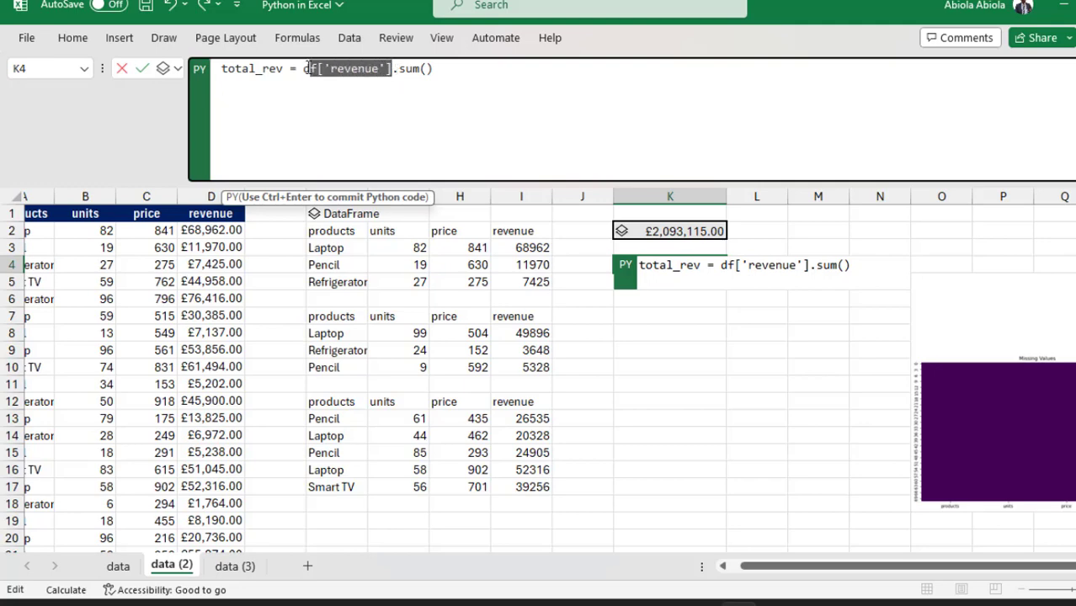
left_click(454, 71)
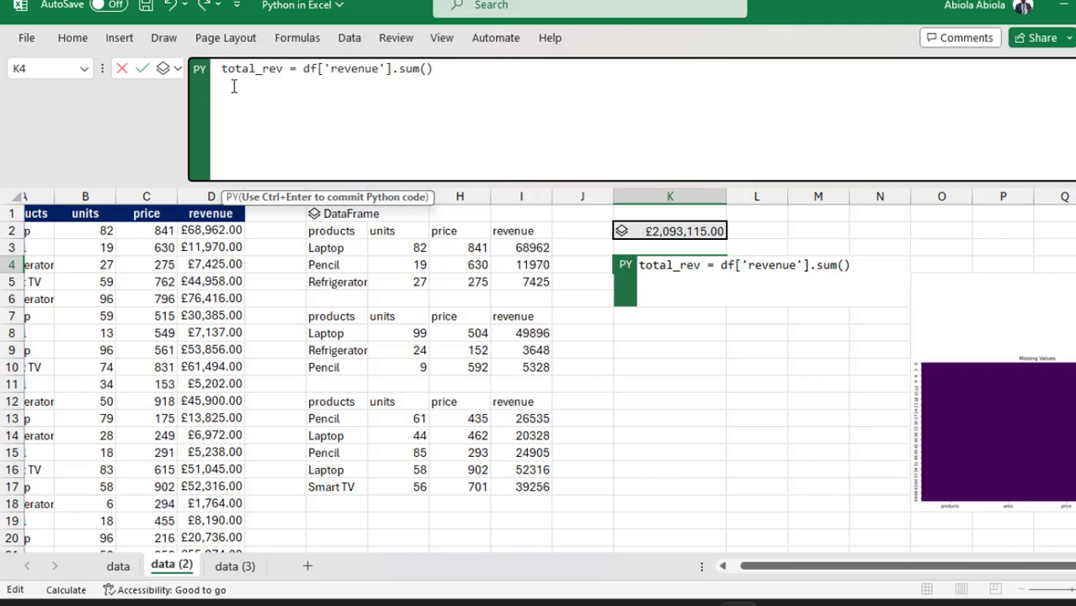
Step: On the second line of the K4 Python code, begin an apply call on df['revenue']
type("df")
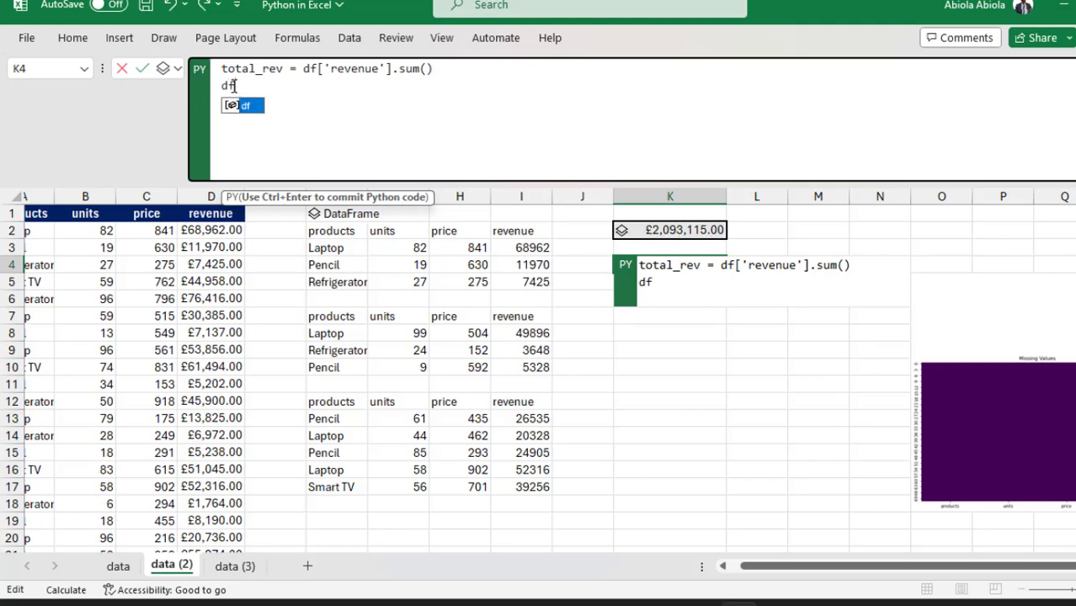
key("Escape")
type("[")
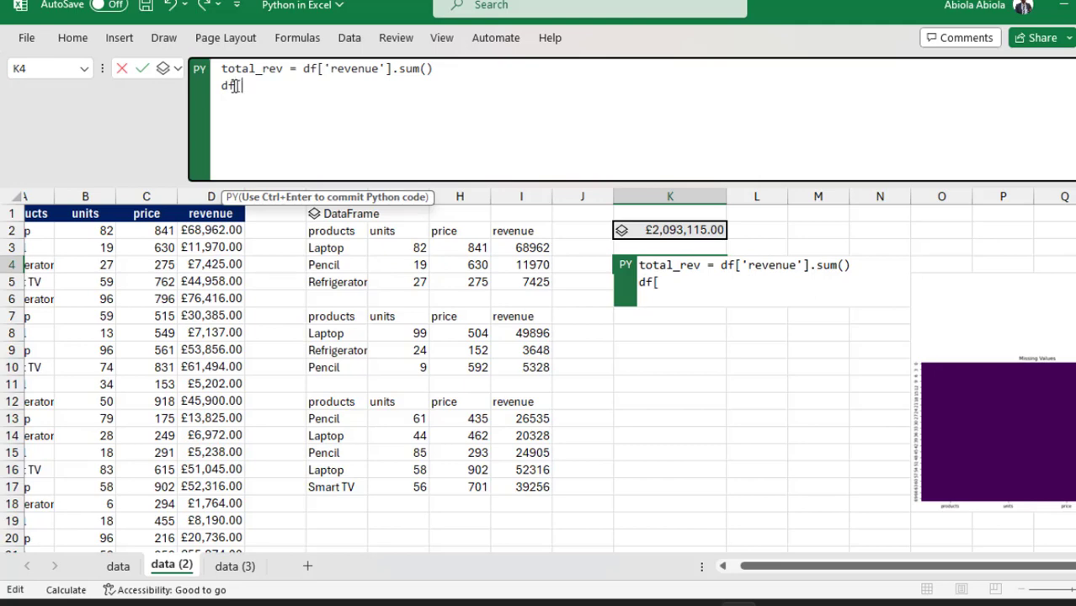
type("'revenue")
type("]")
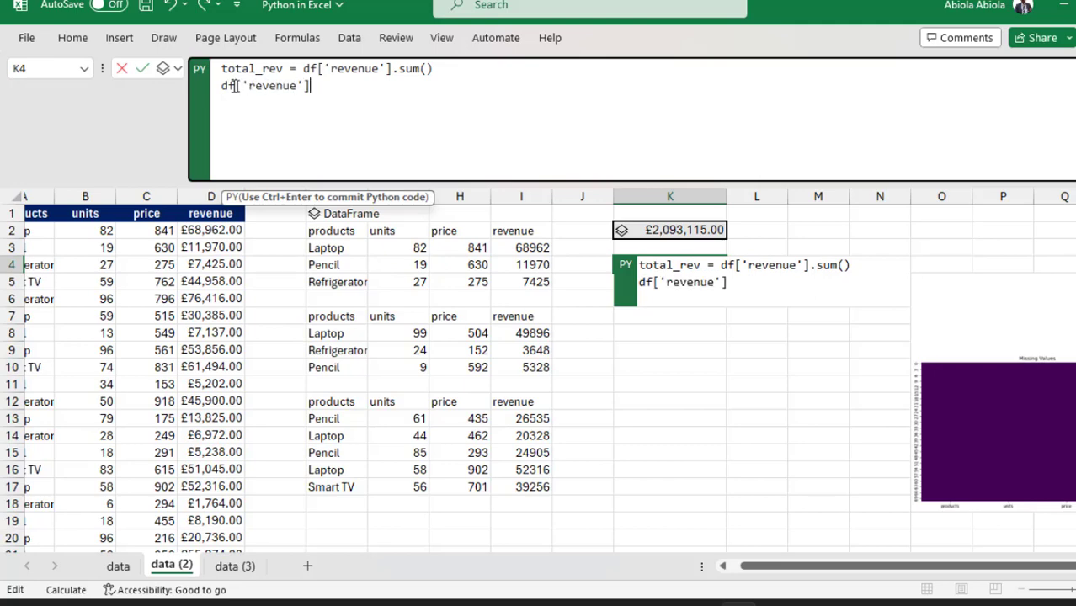
type(".apply(")
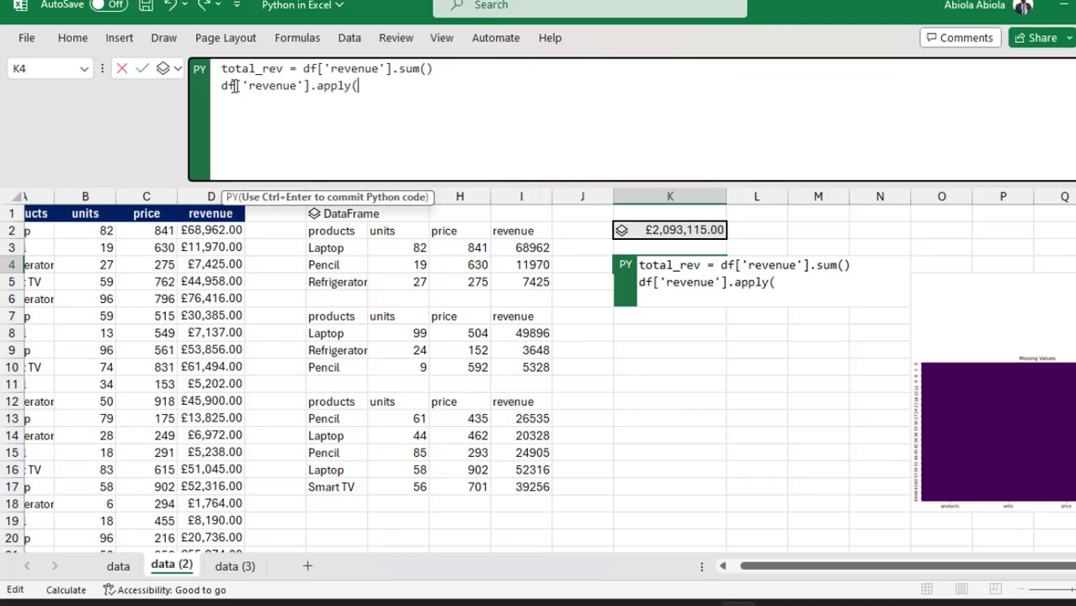
Step: Complete the apply call with lambda x: (x/total_rev) *100, reusing the total_rev variable name from the first line
type("lambda")
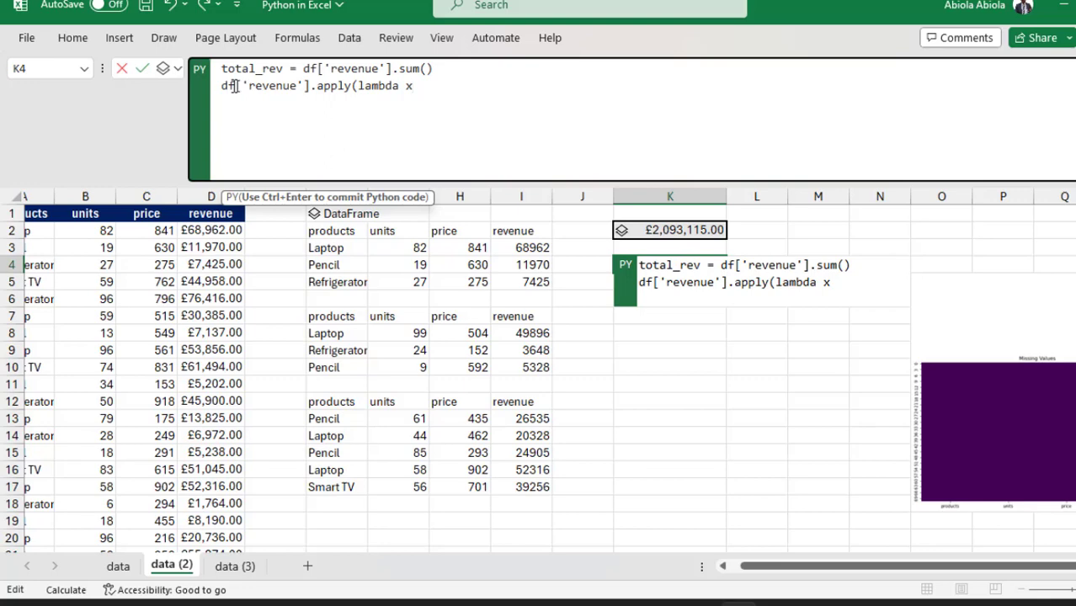
type("x: (x/")
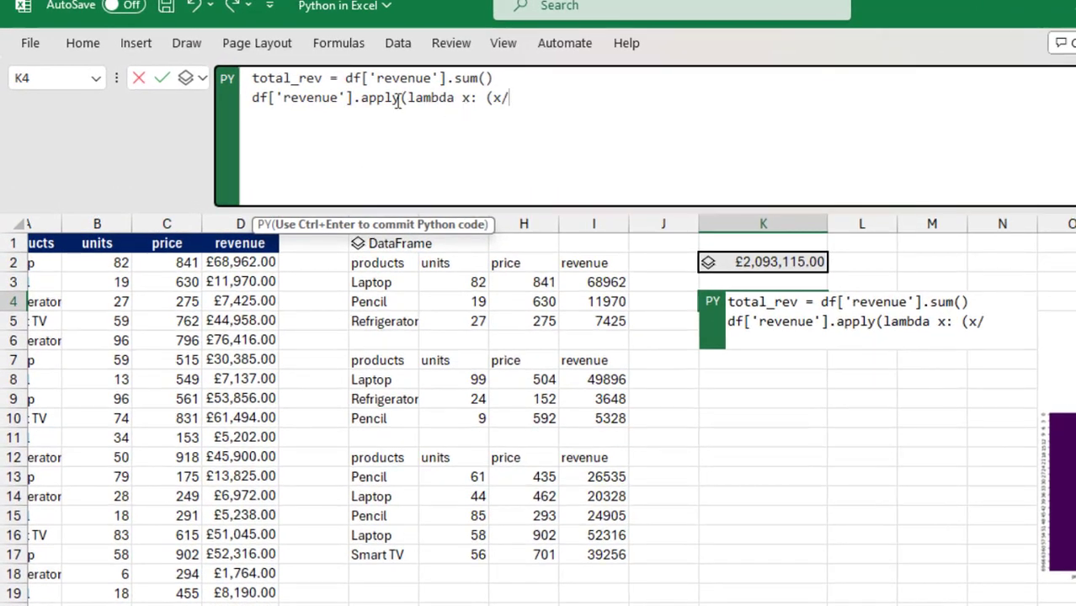
key("ctrl+c")
double_click(272, 78)
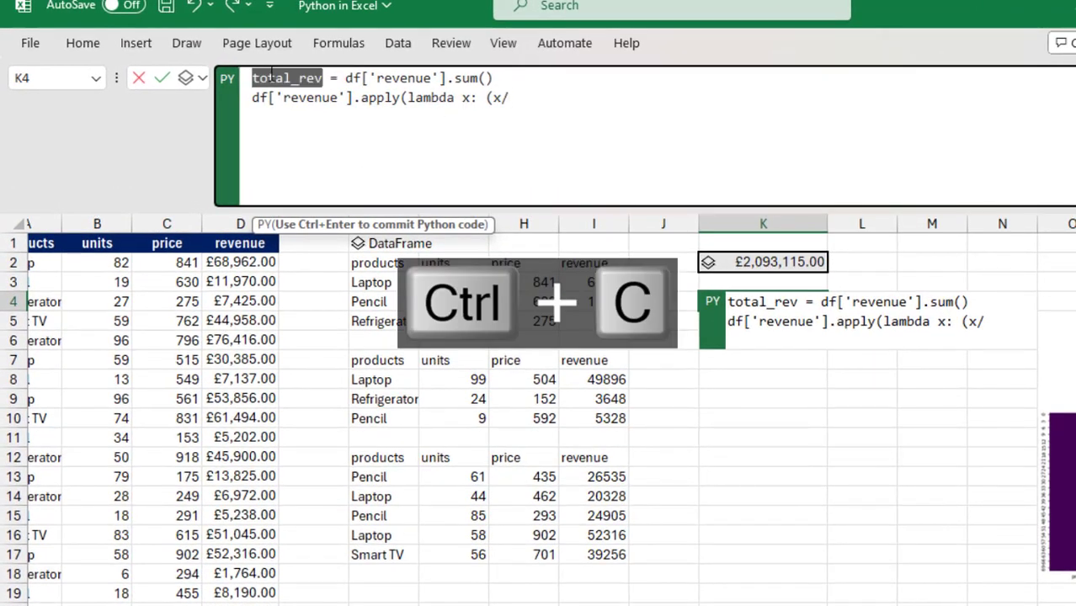
left_click(529, 101)
key("ctrl+v")
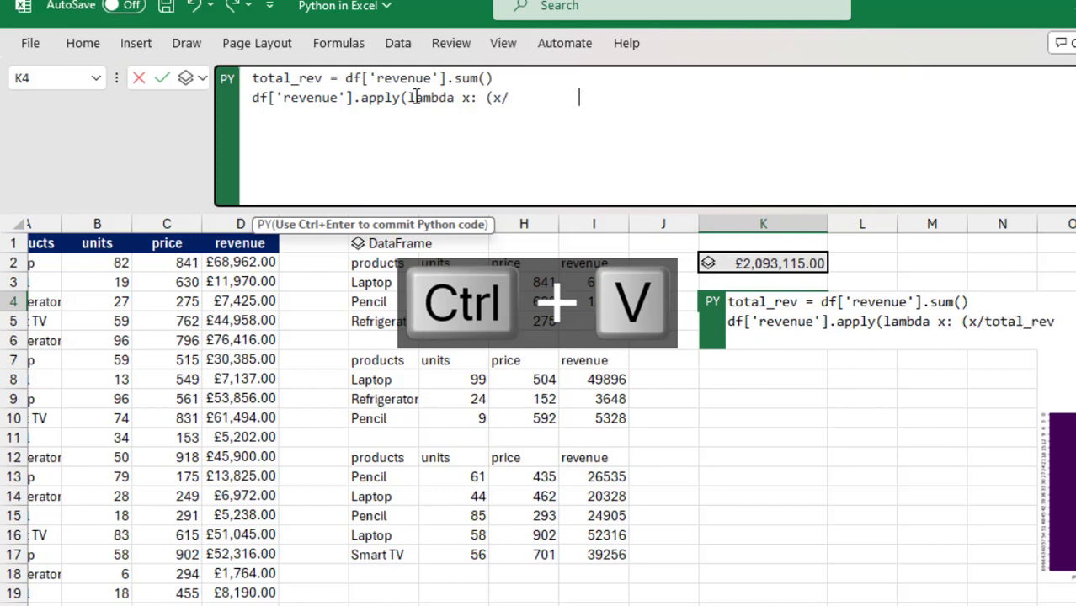
type(")")
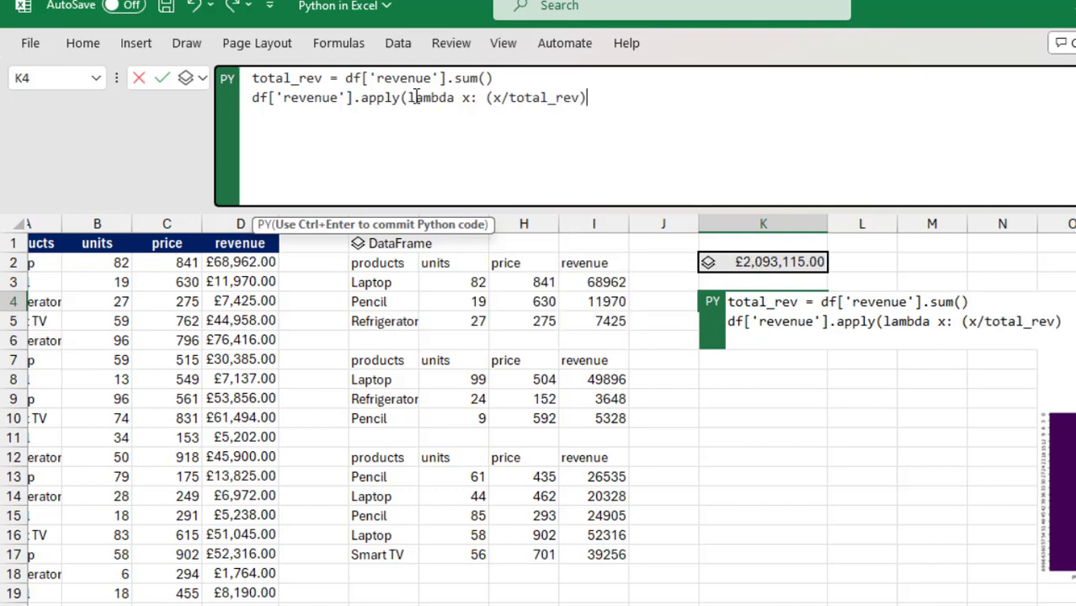
type(" *100)")
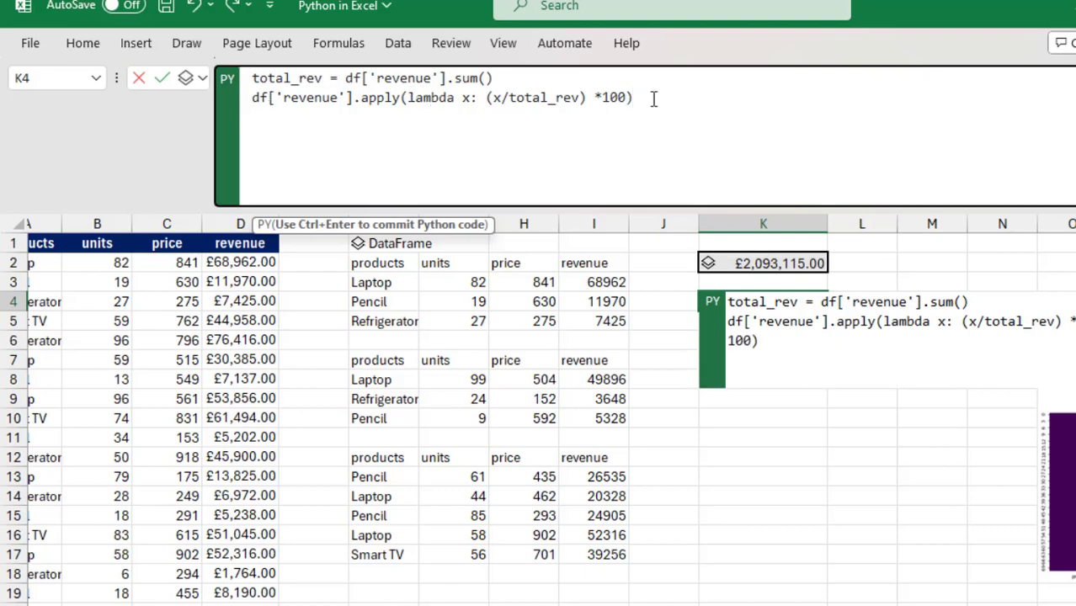
Step: Prefix the apply expression with an assignment to a new df column, leaving empty quotes for its name: df['']=
left_click(251, 99)
type("df[")
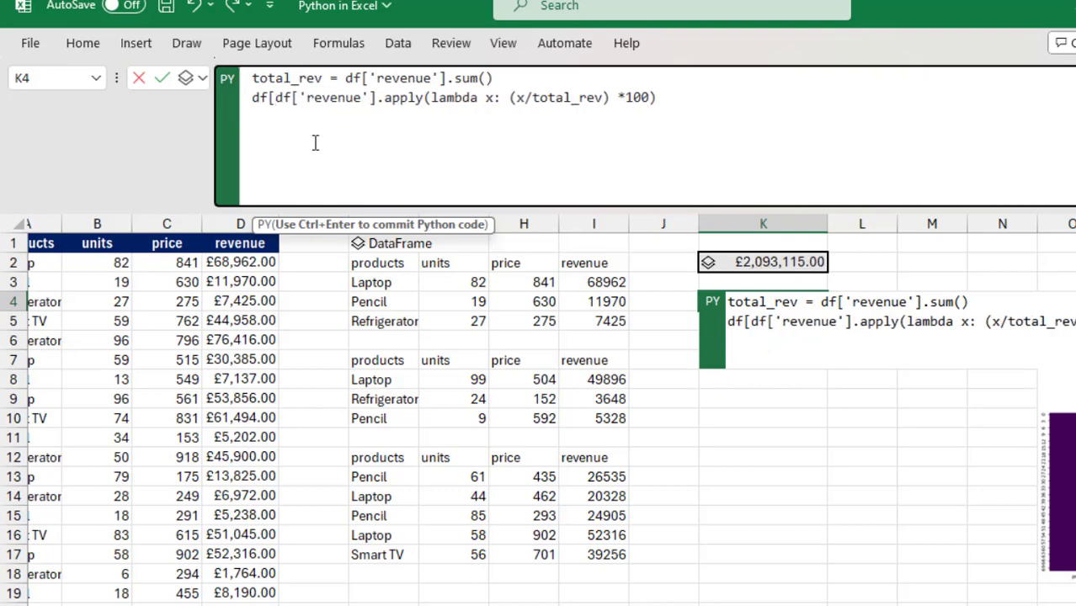
type("]")
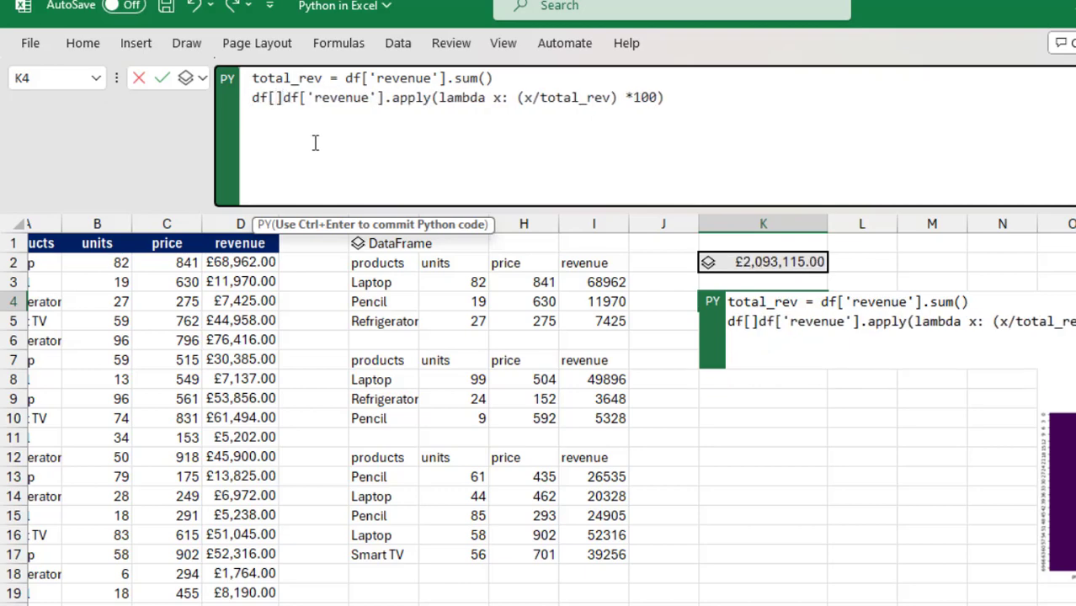
type("=")
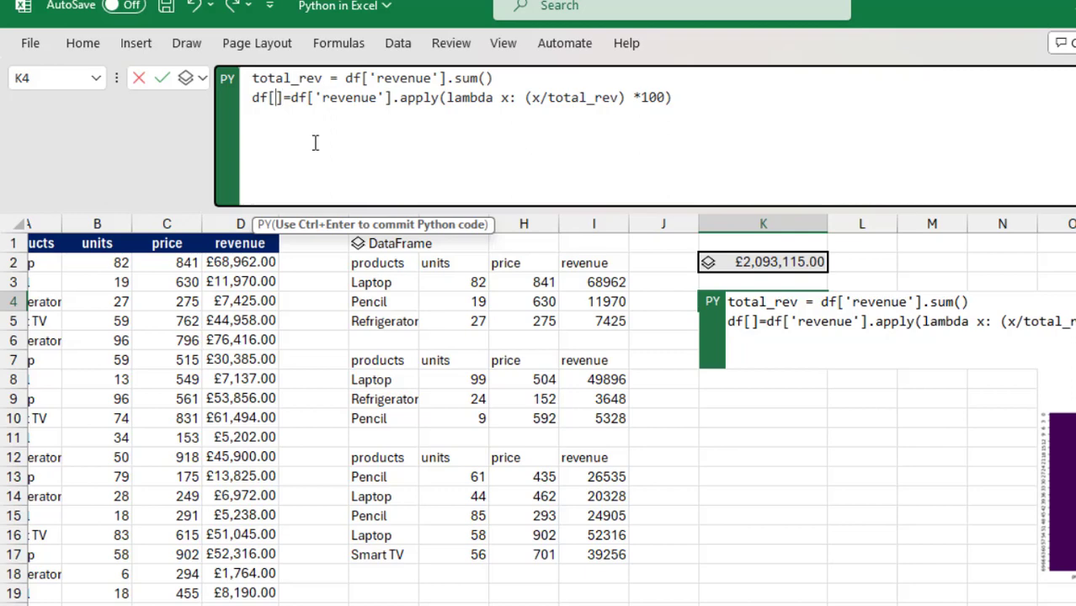
key("Left")
key("Left")
type("''")
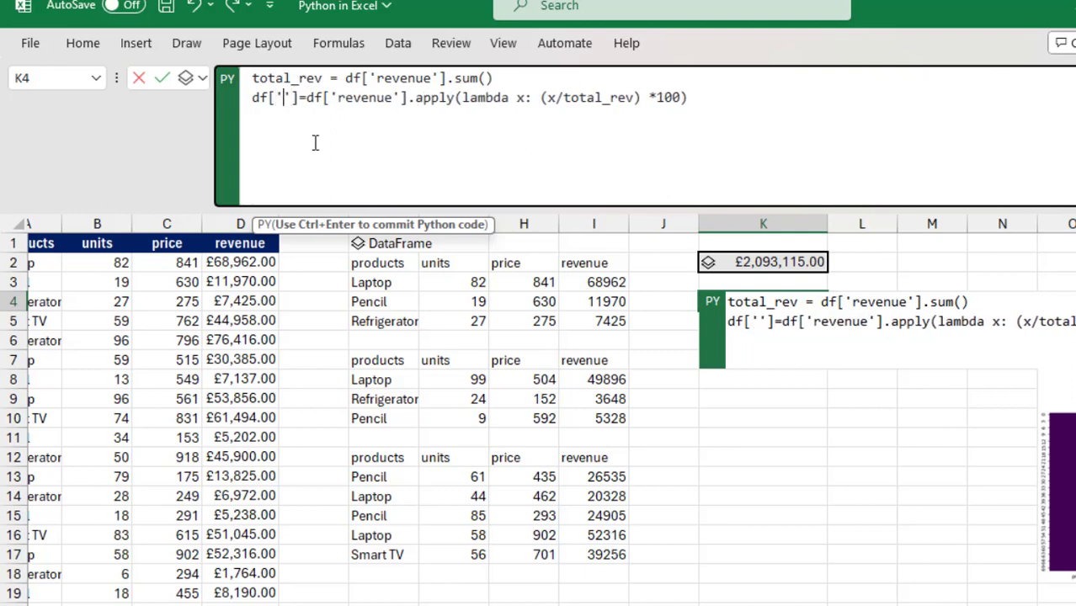
Step: Name the new column Percentage of Revenue inside the quotes, keeping the assignment on a single line
key("Return")
type("Percentage")
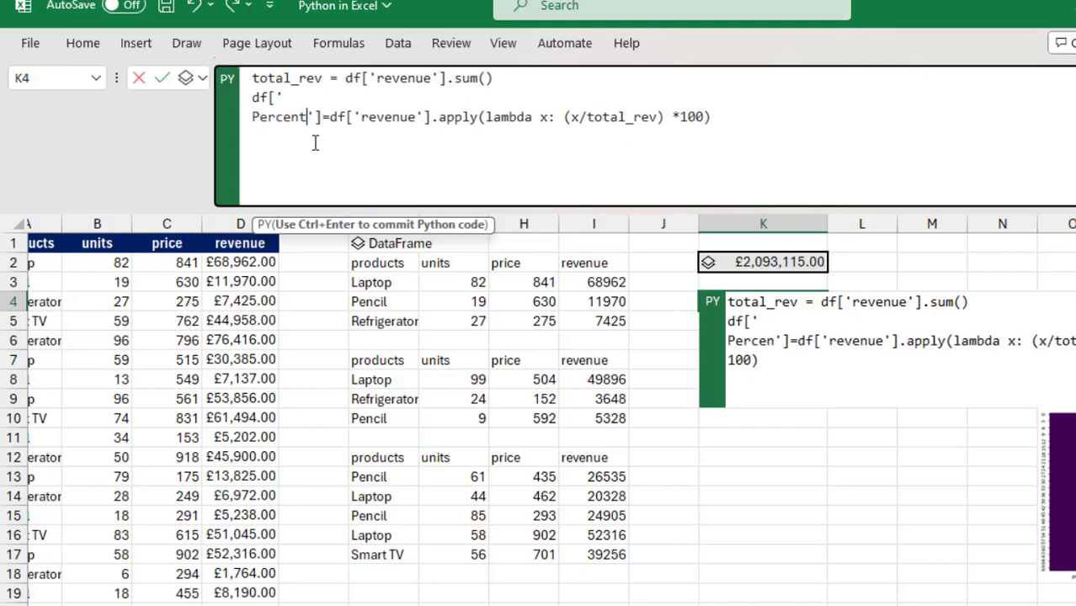
type(" of")
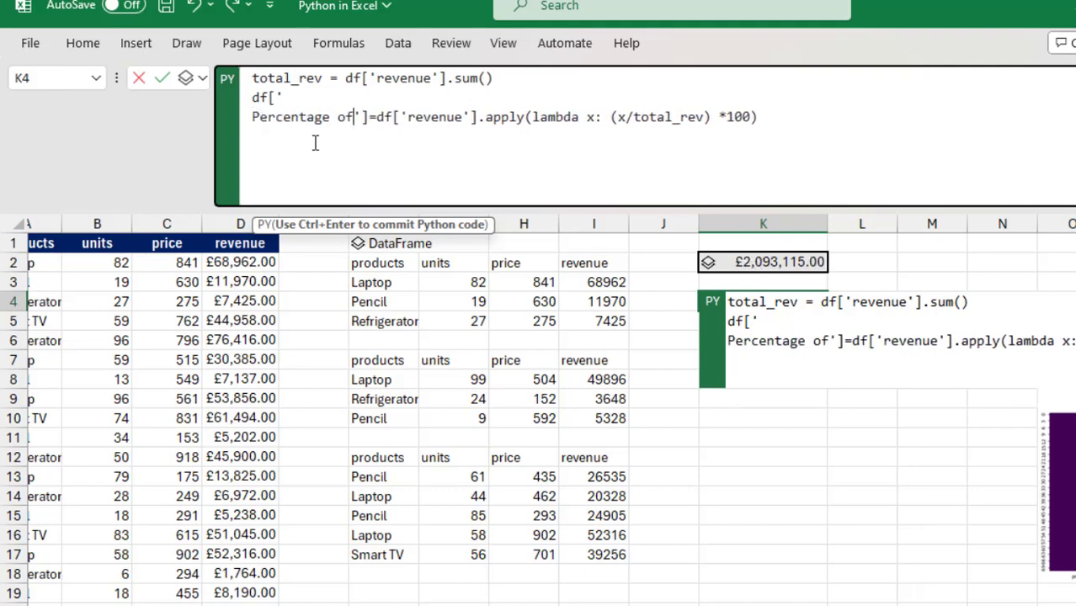
type(" Revenue")
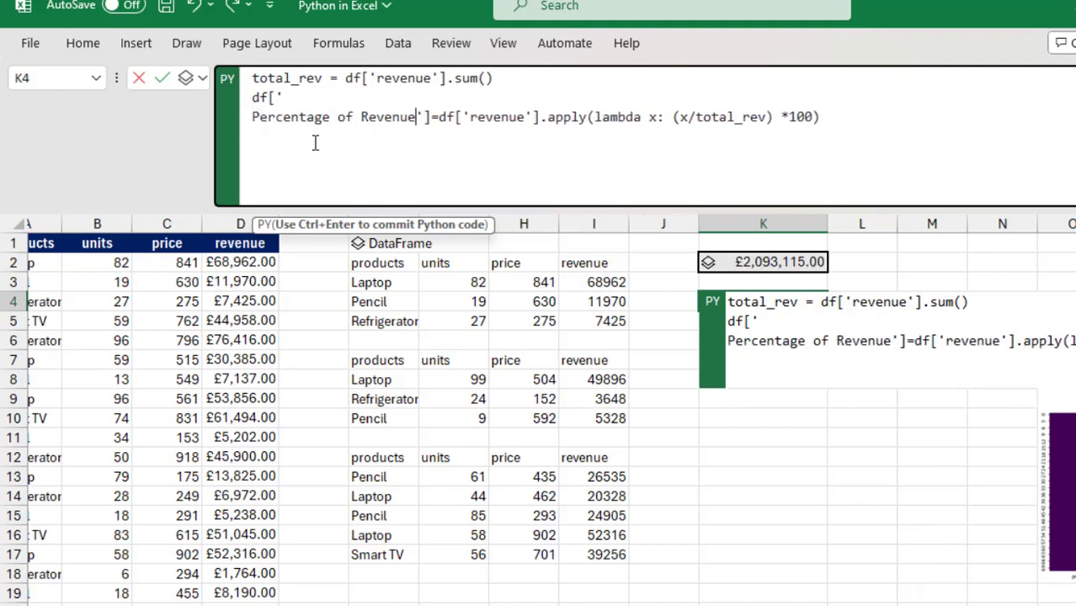
left_click(251, 117)
key("BackSpace")
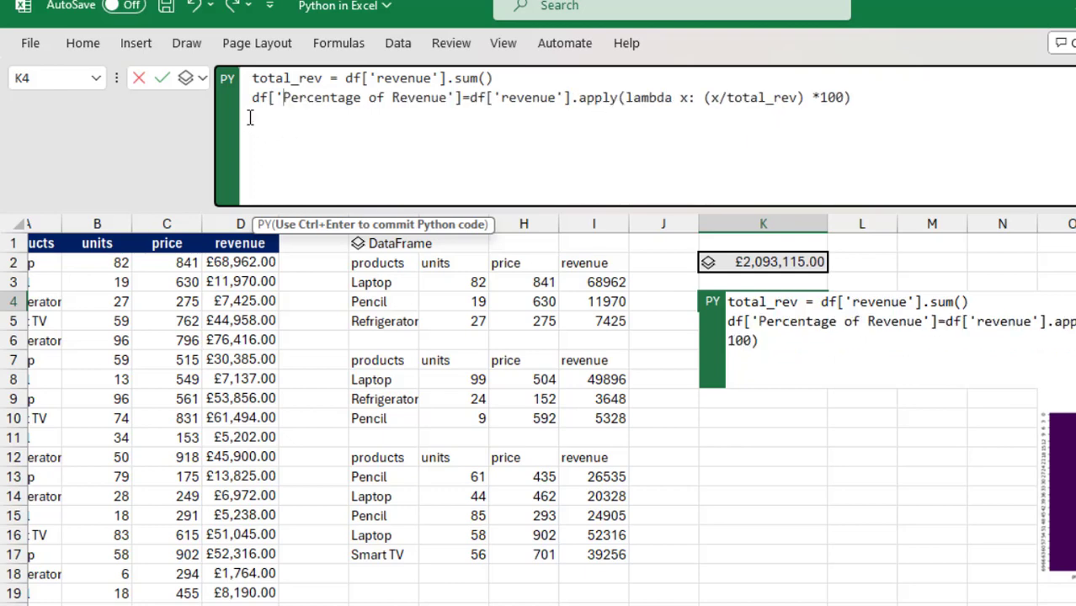
Step: Copy df['Percentage of Revenue'] onto a third line as the returned value and commit the K4 code
left_click_drag(252, 98, 872, 96)
left_click(872, 96)
left_click_drag(253, 99, 461, 101)
key("ctrl+c")
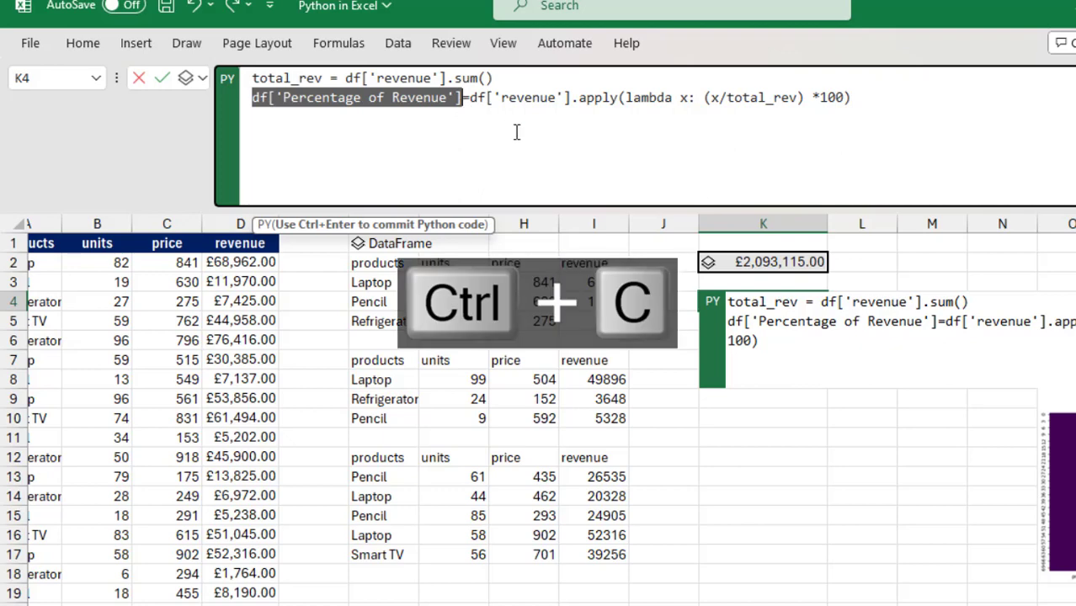
left_click(898, 104)
key("Return")
key("ctrl+v")
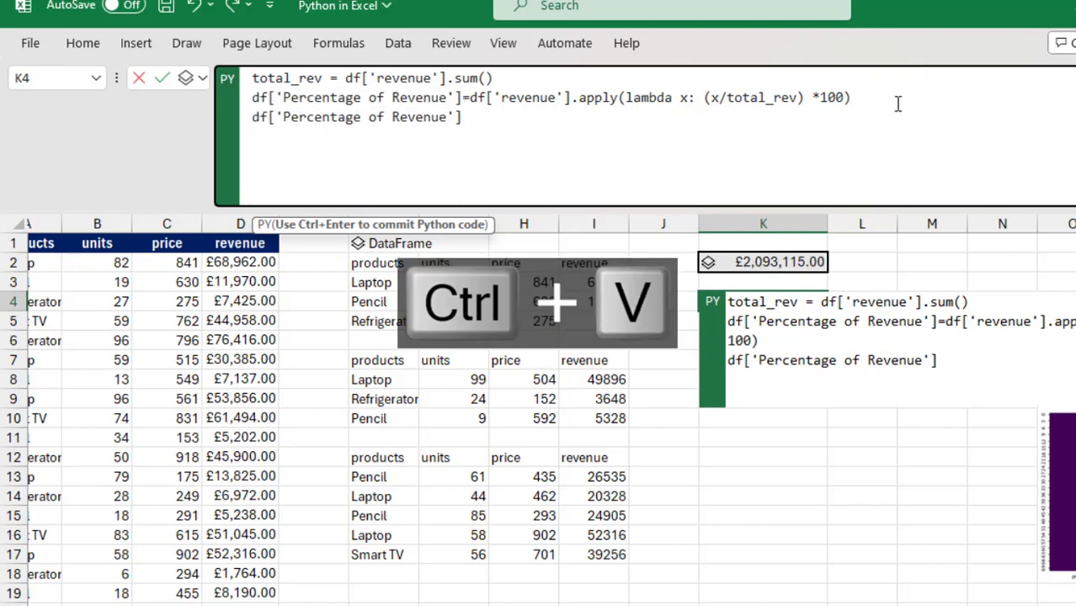
key("ctrl+Return")
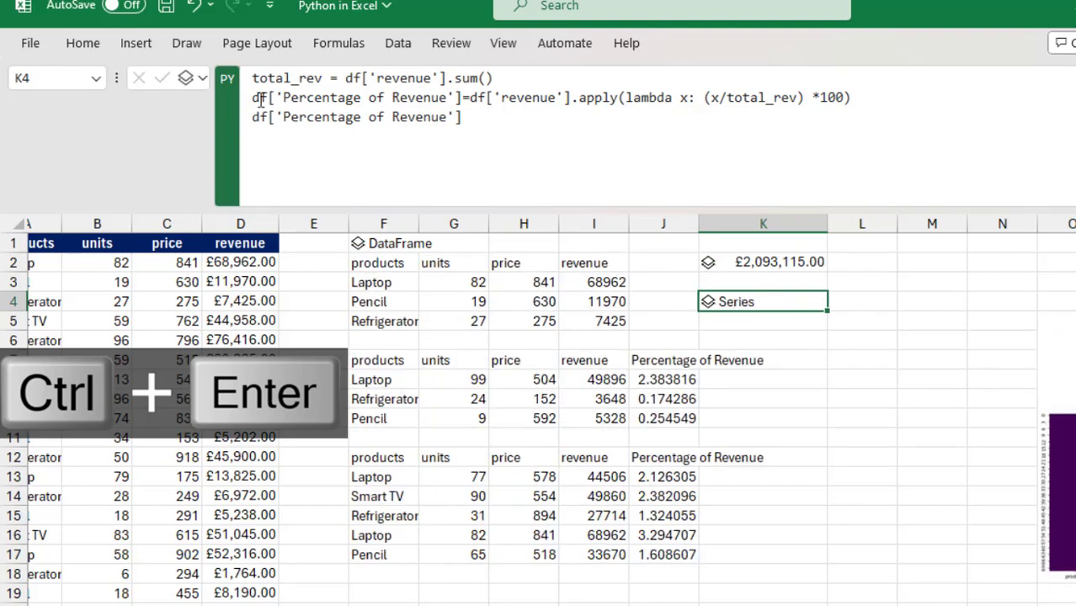
Step: Switch the K4 Python output to Excel Value and widen column L to fit the percentages
left_click(192, 77)
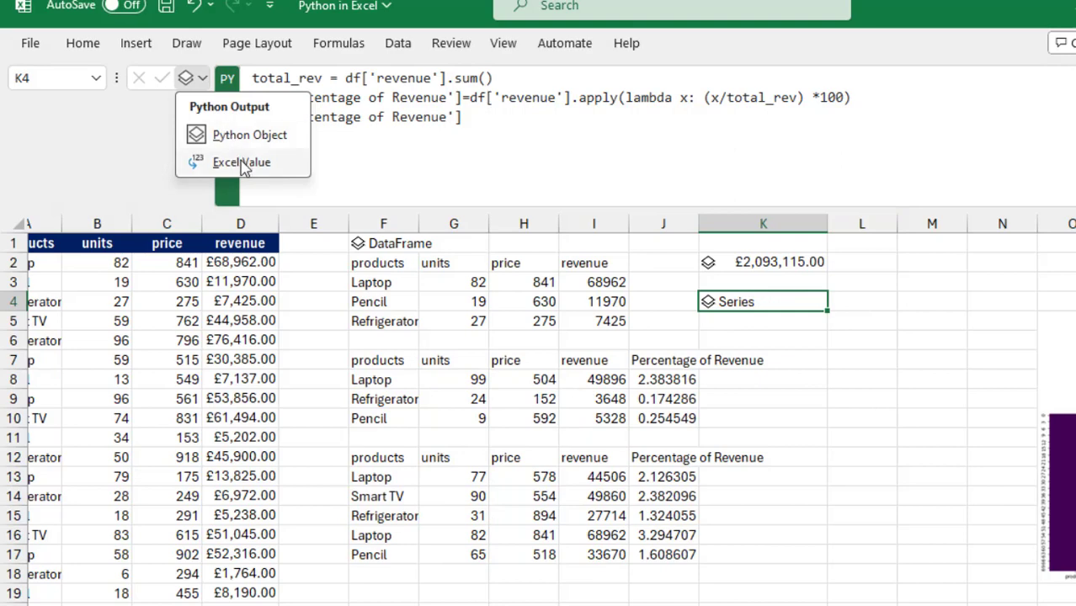
left_click(240, 163)
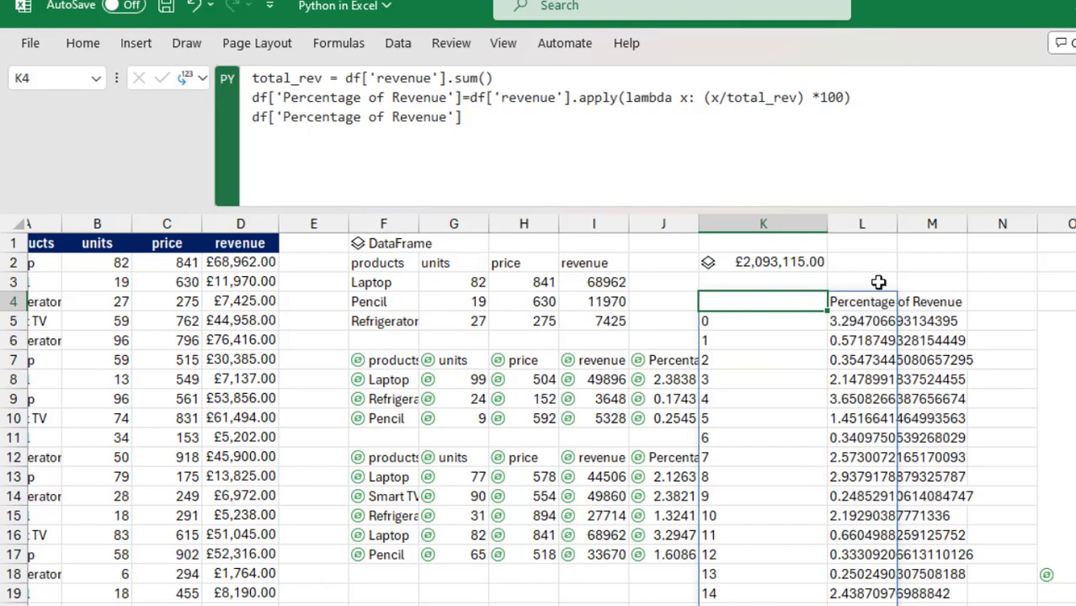
double_click(897, 223)
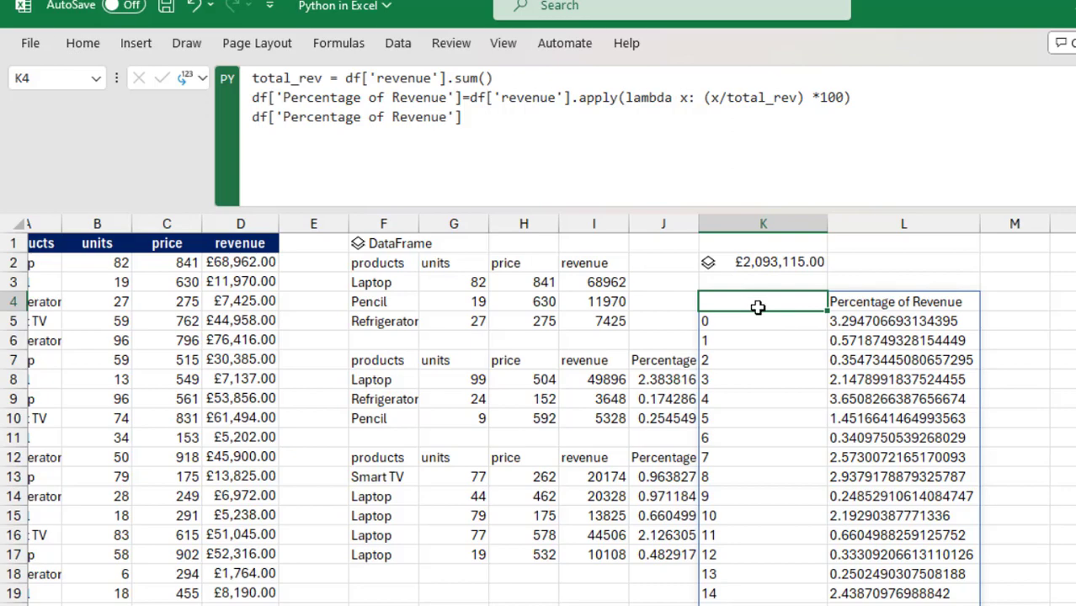
Step: Change the last line of the K4 code to df[['Percentage of Revenue']] with double brackets and commit it
left_click(269, 117)
left_click_drag(486, 97, 463, 117)
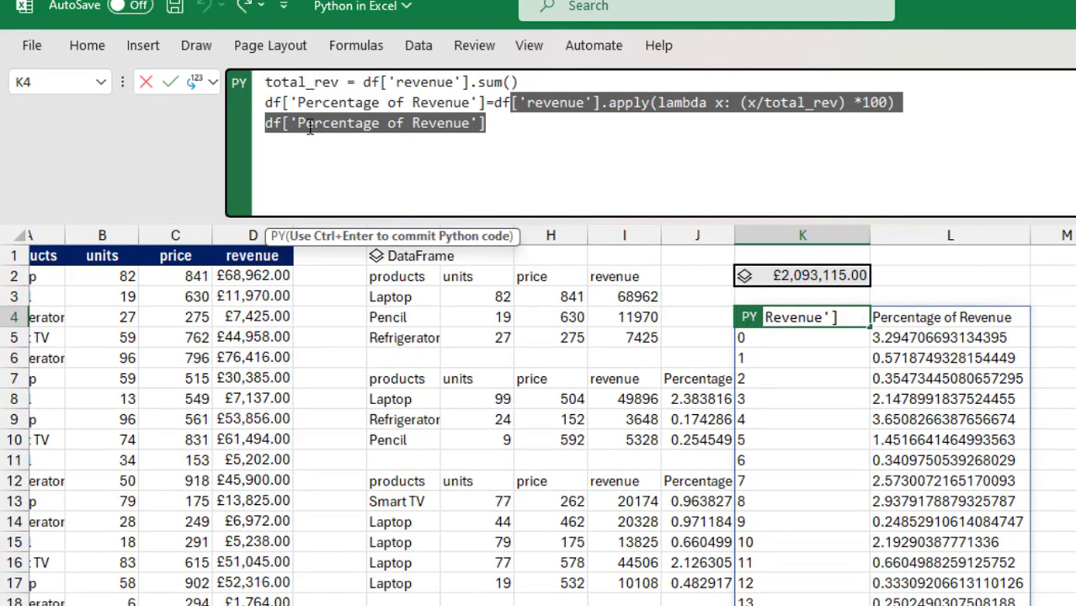
left_click(280, 125)
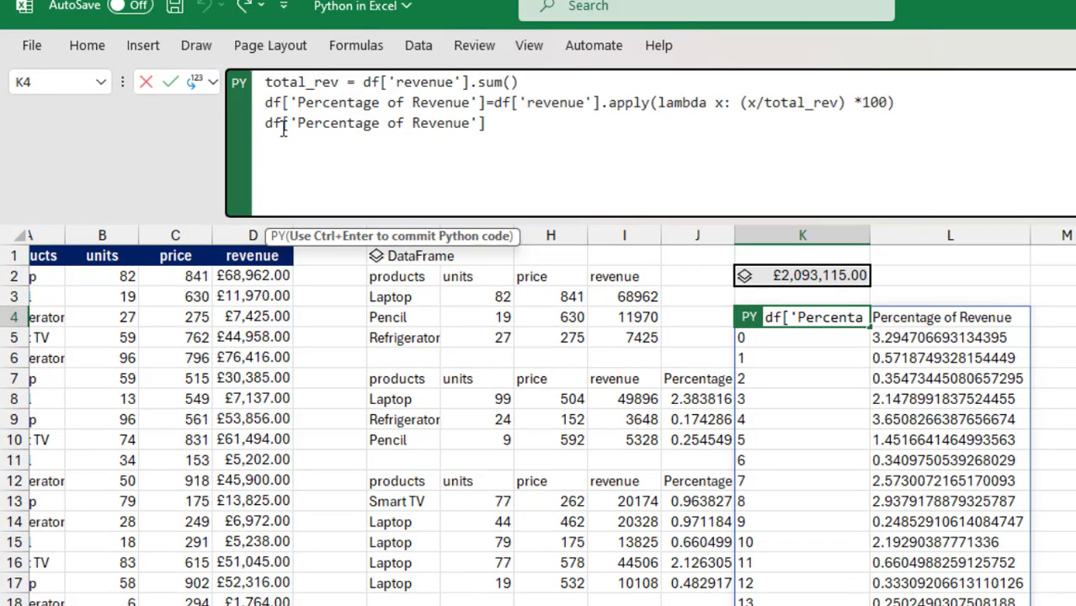
type("[")
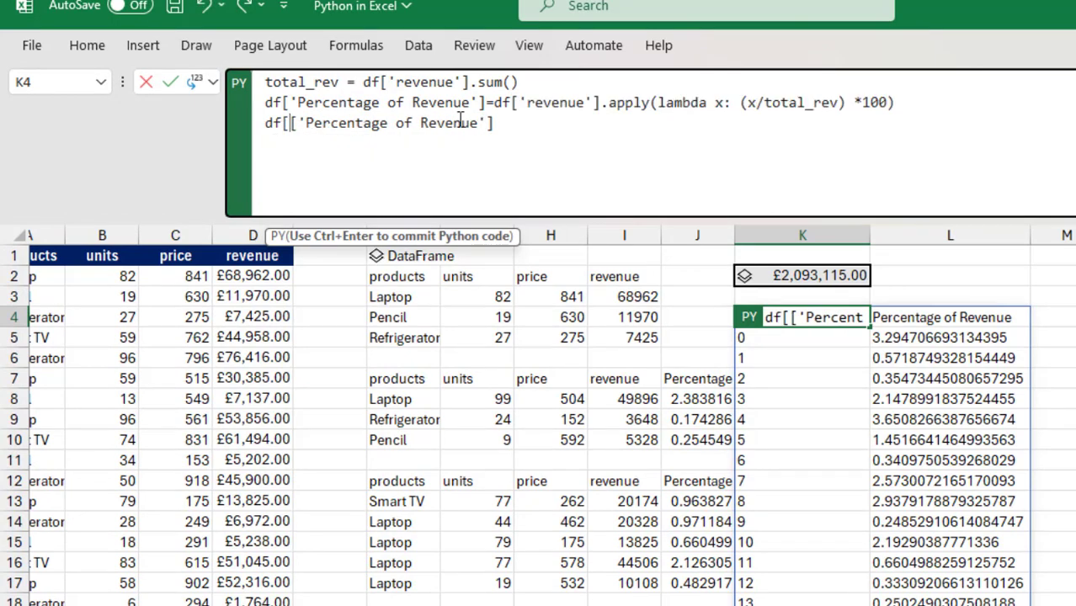
left_click(520, 125)
type("]")
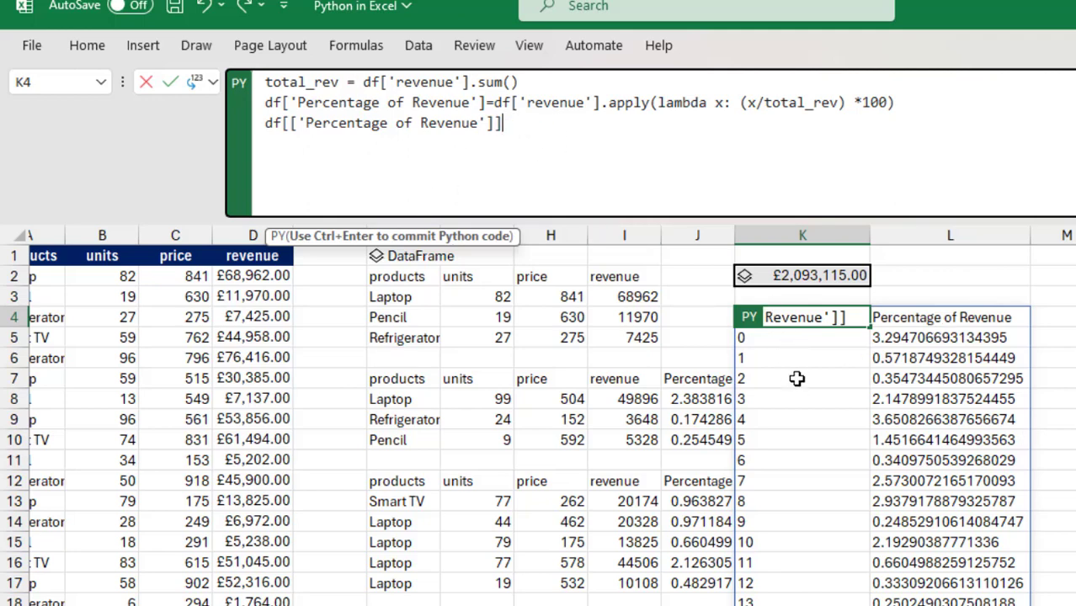
key("ctrl+Return")
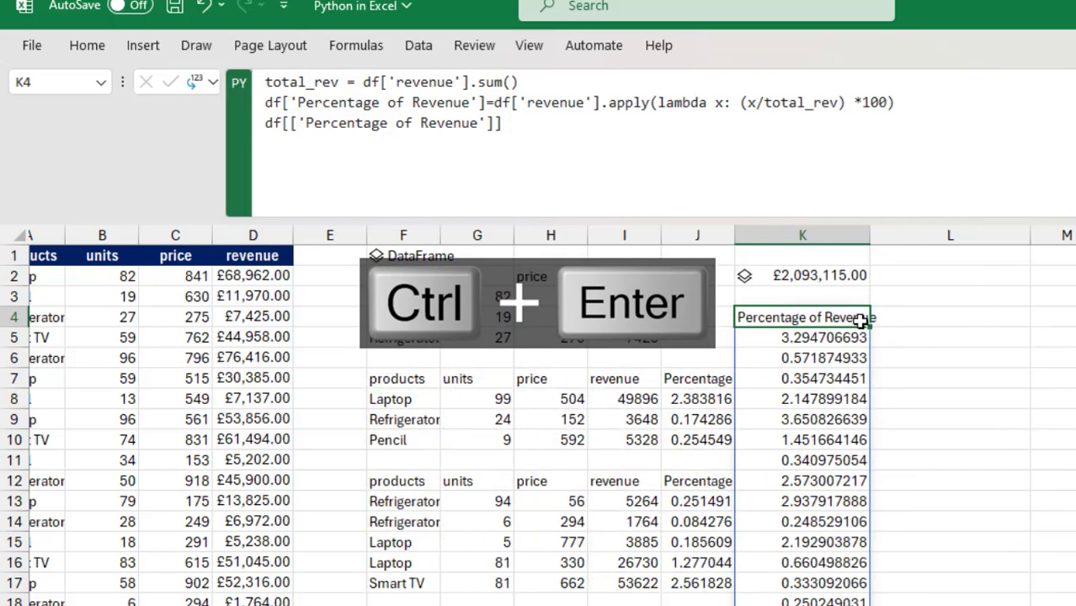
left_click(842, 440)
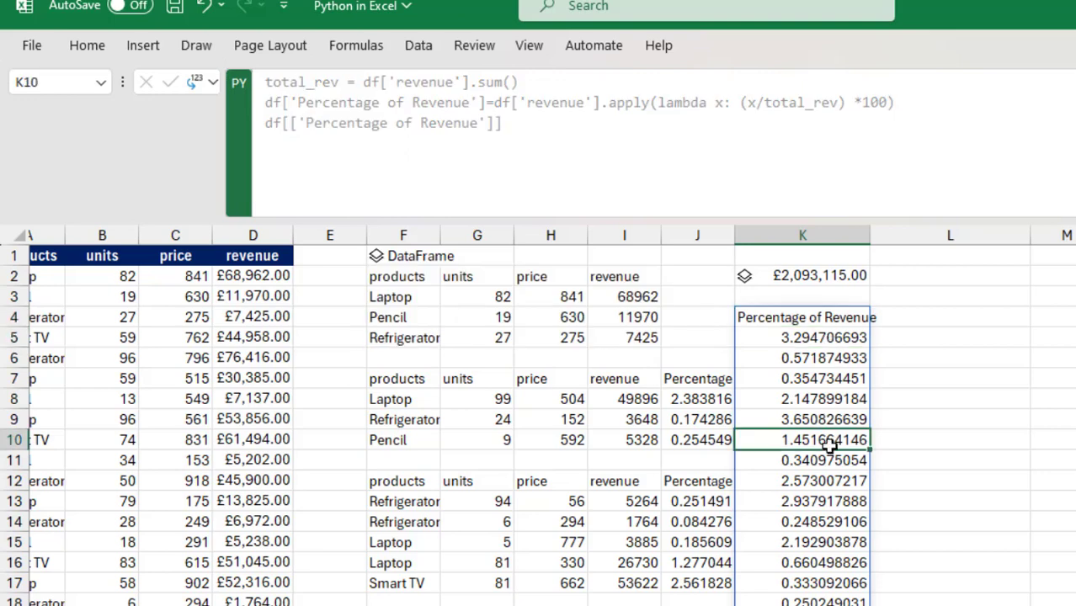
Step: In the K4 Python code, insert the format string '{:.2f}%' after lambda x: and before (x/total_rev)
left_click(785, 313)
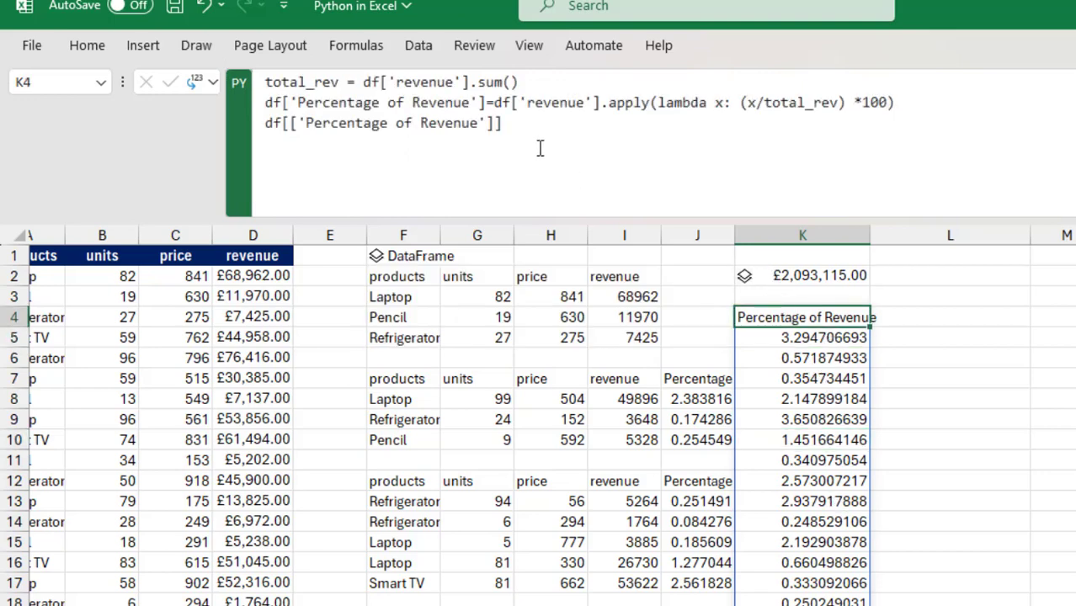
left_click(739, 102)
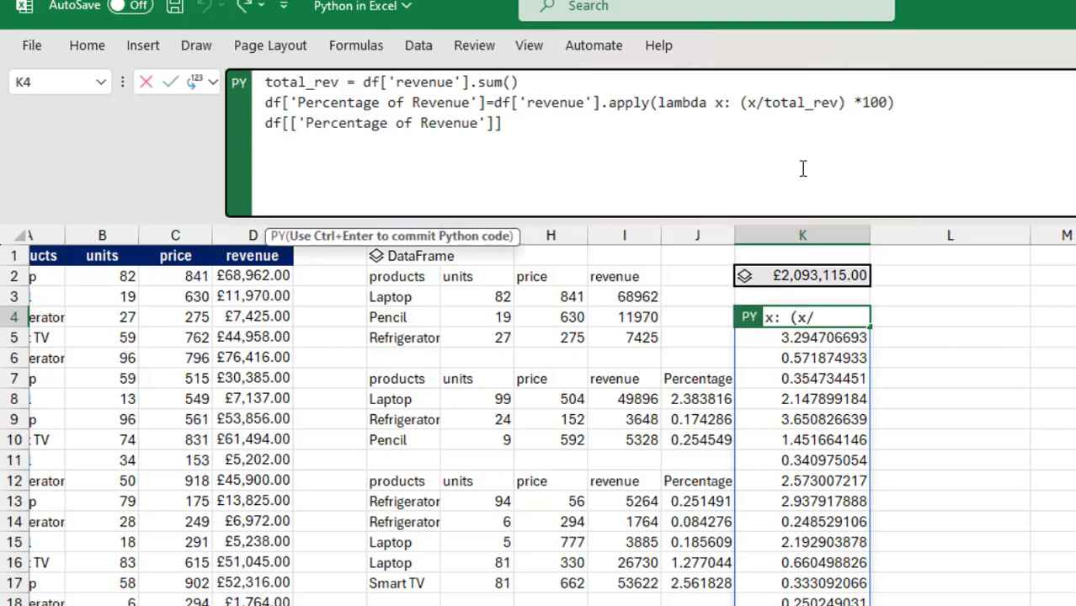
type("''")
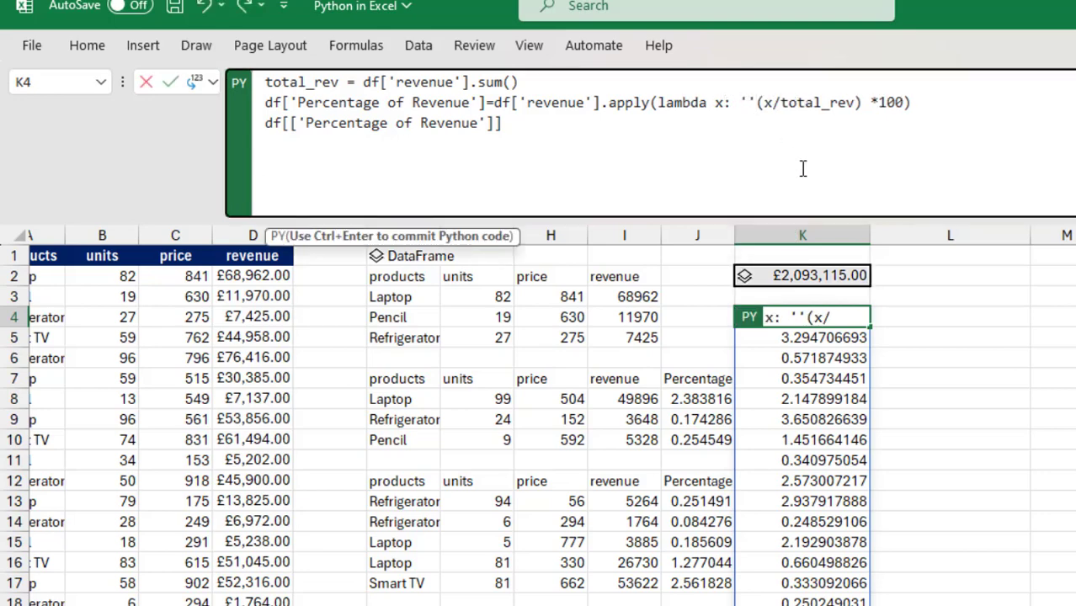
type("{")
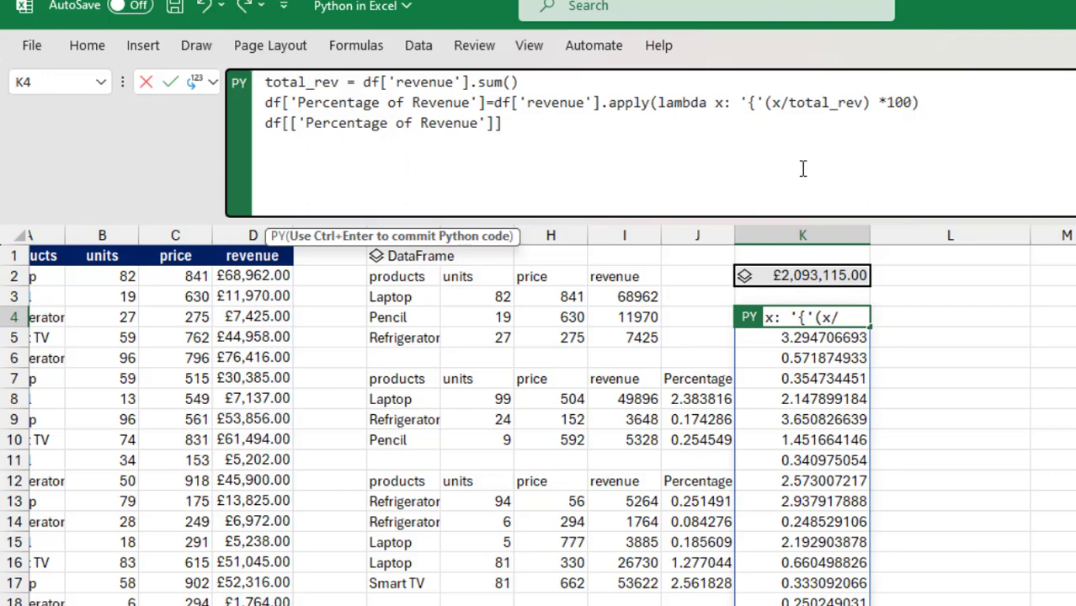
type(":.2f")
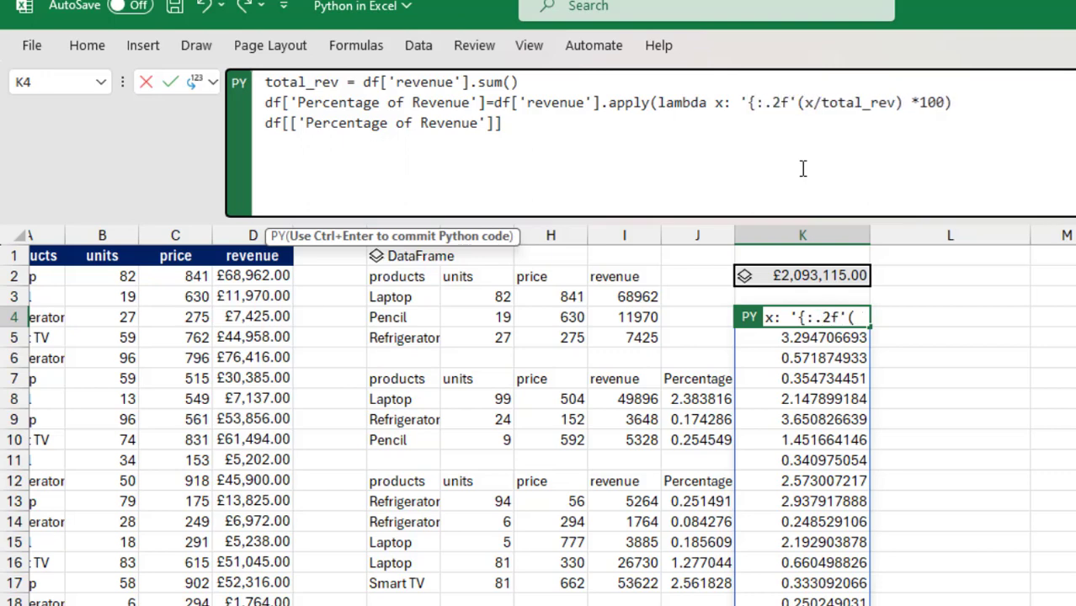
type("}")
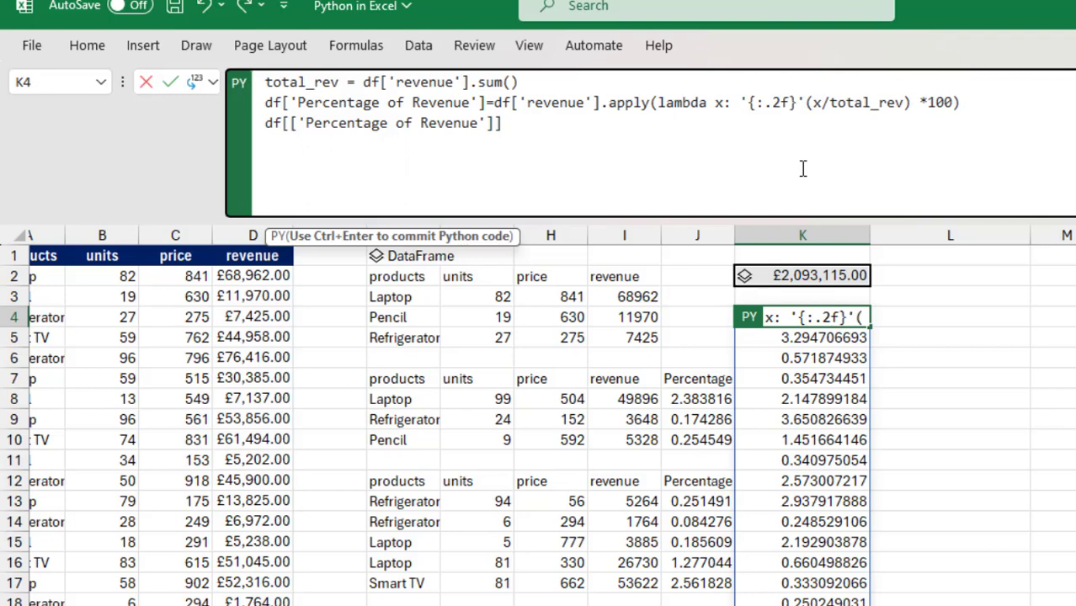
type("%")
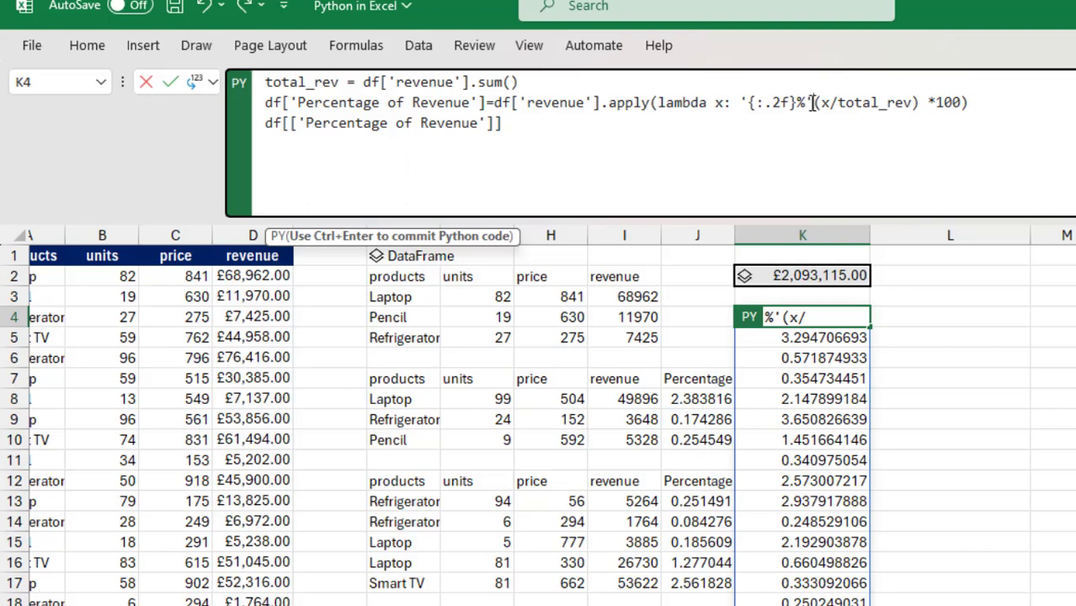
Step: Add .format( ) after the format string, wrapping (x/total_rev) *100 in it, and commit the K4 code
type(".forma")
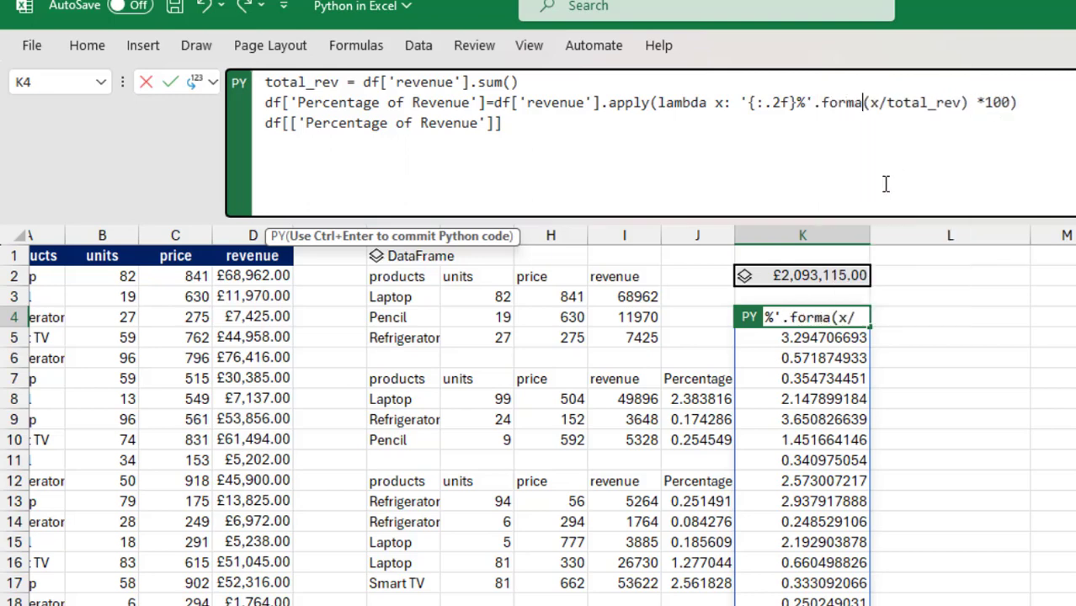
type("t")
key("Escape")
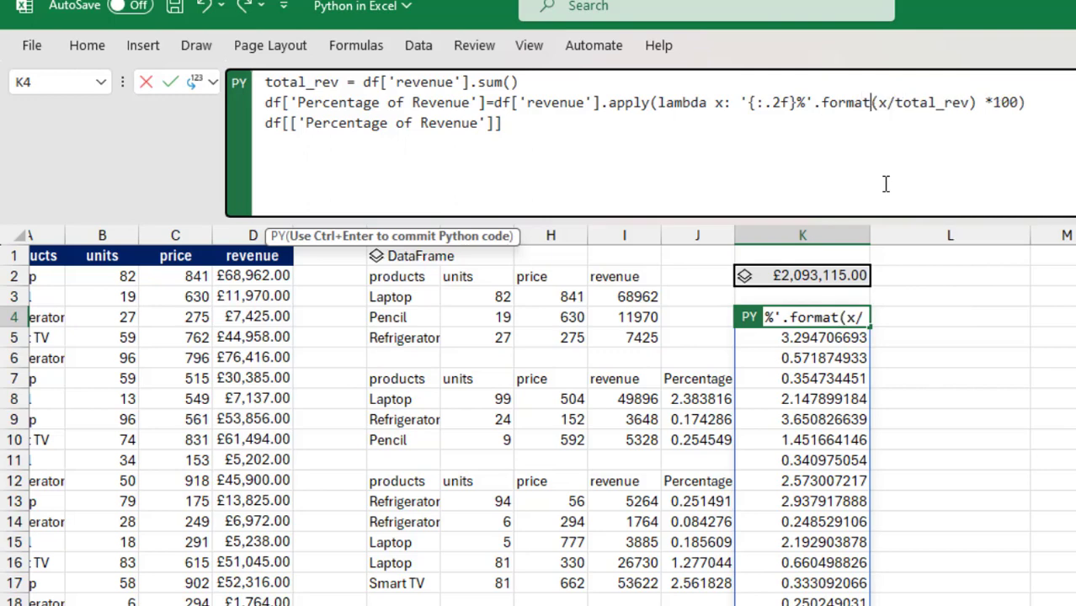
type("(")
left_click(1052, 105)
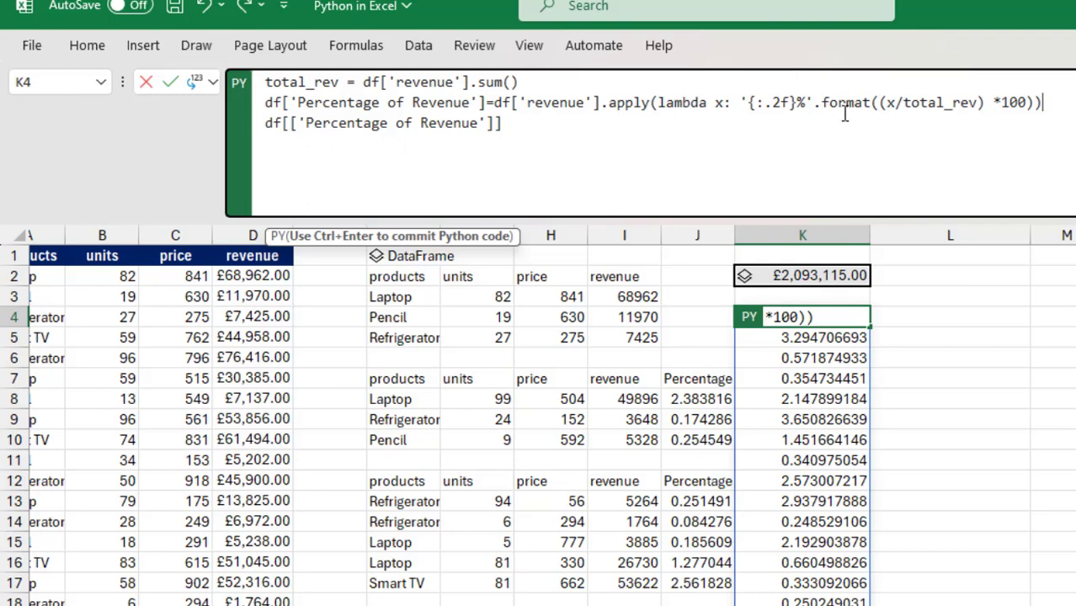
key("ctrl+Return")
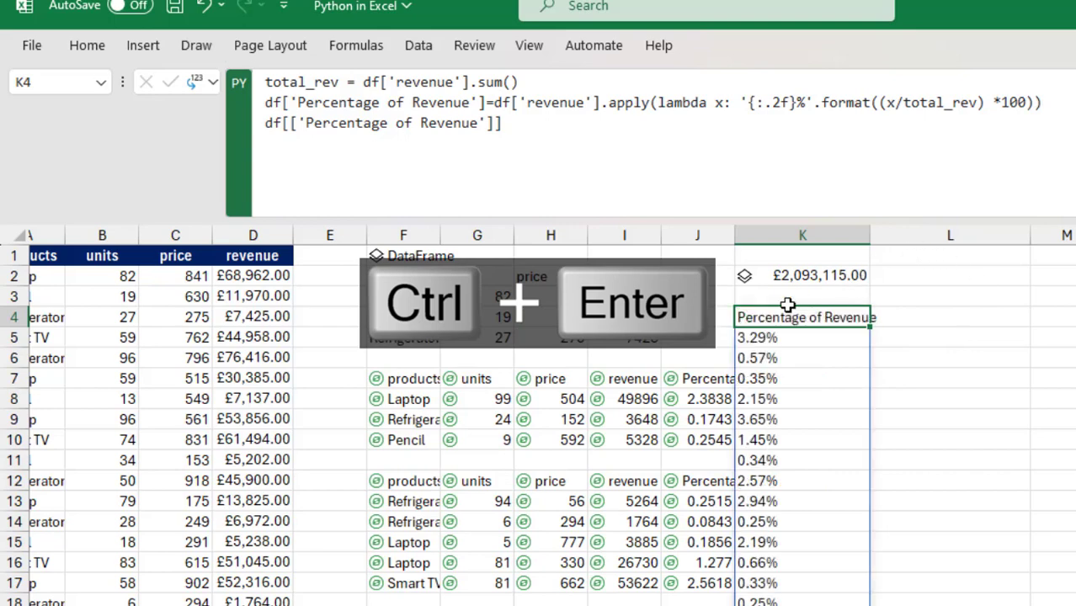
Step: Check the formatted percentages down the whole Percentage of Revenue column and return to the start of the data
left_click(779, 338)
key("Down")
key("Down")
left_click(808, 451)
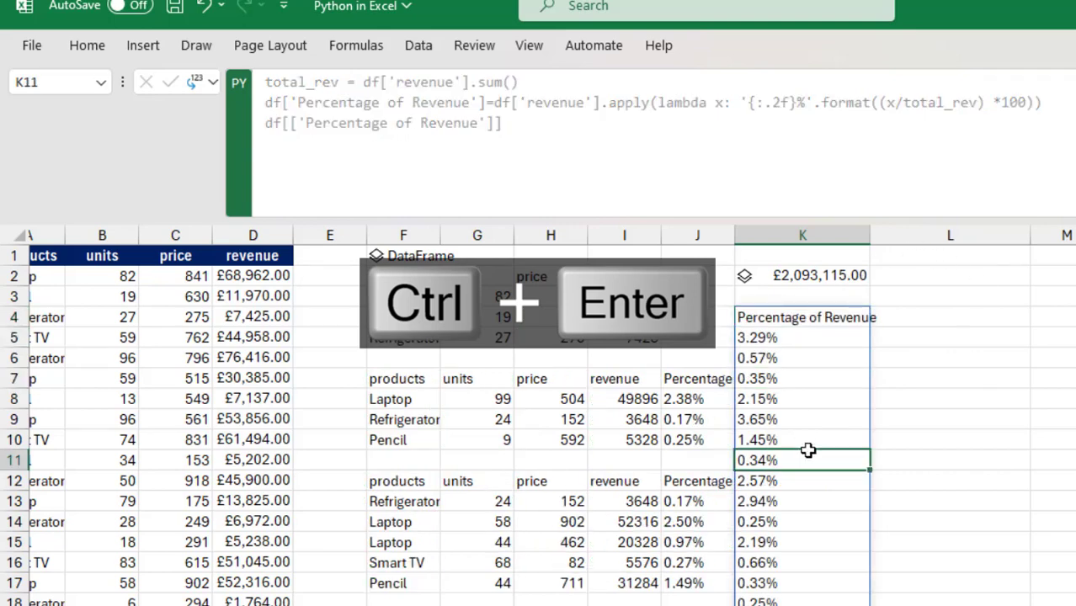
key("Down")
key("Down")
key("Down")
key("Down")
key("Down")
key("Down")
key("Down")
key("Down")
key("Down")
key("Down")
key("Down")
key("Down")
key("Down")
key("Down")
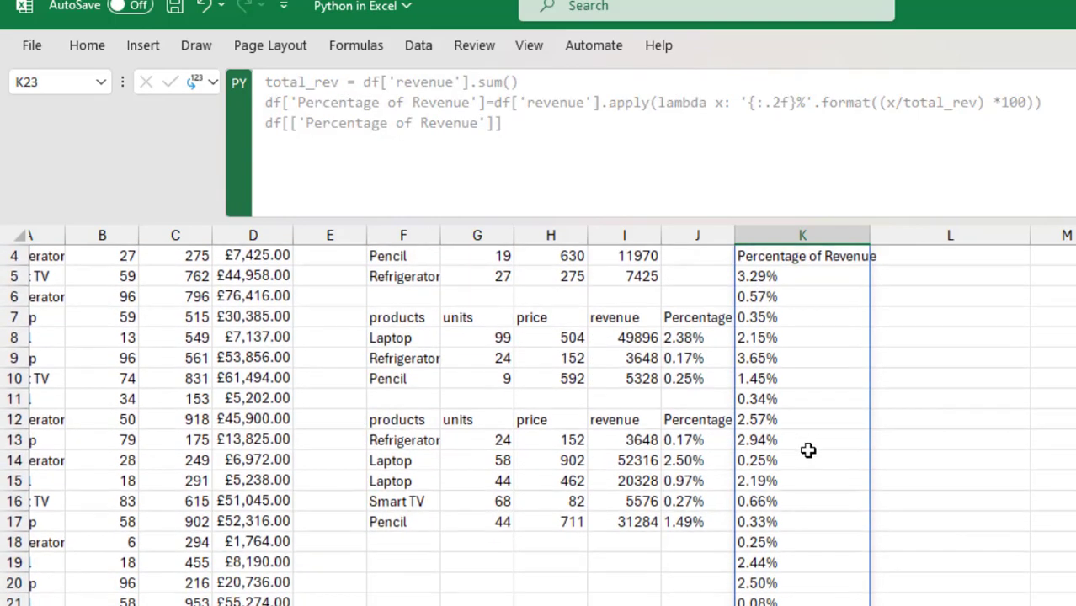
key("ctrl+Up")
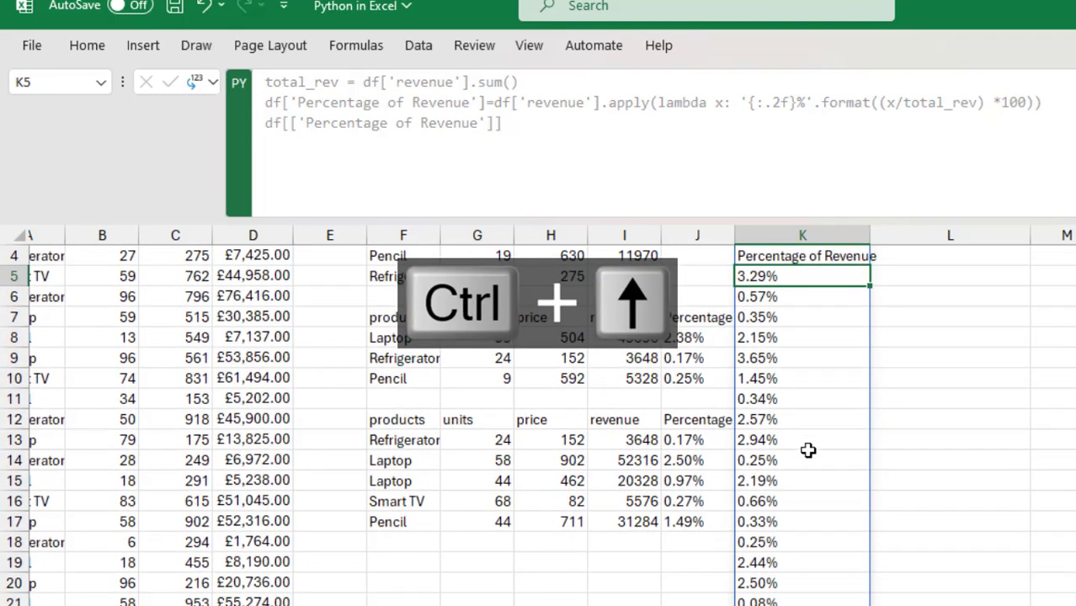
key("ctrl+shift+Down")
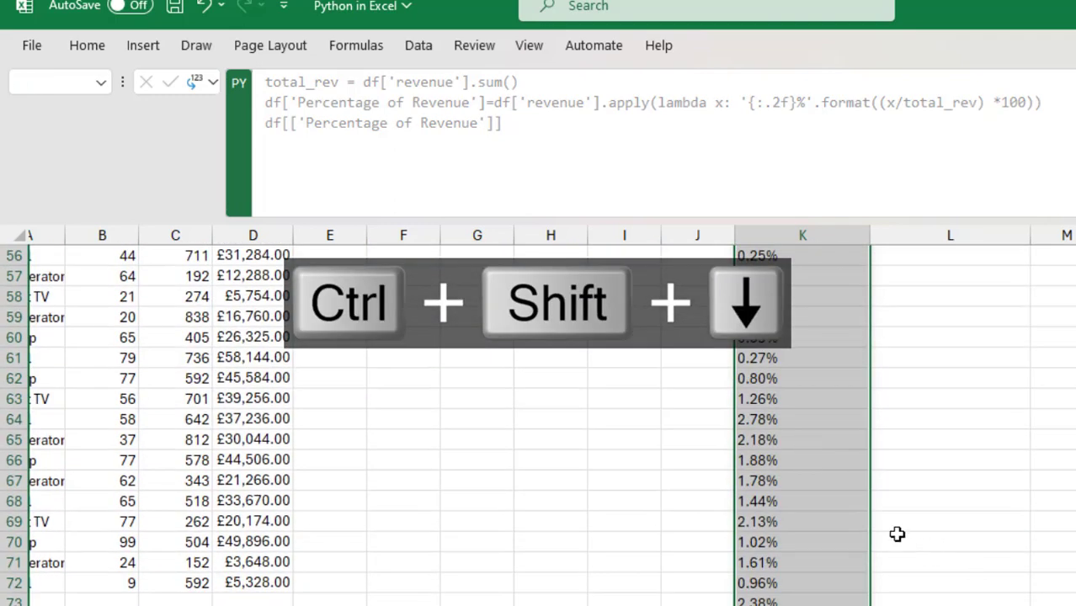
key("ctrl+Up")
left_click(253, 255)
key("ctrl+Up")
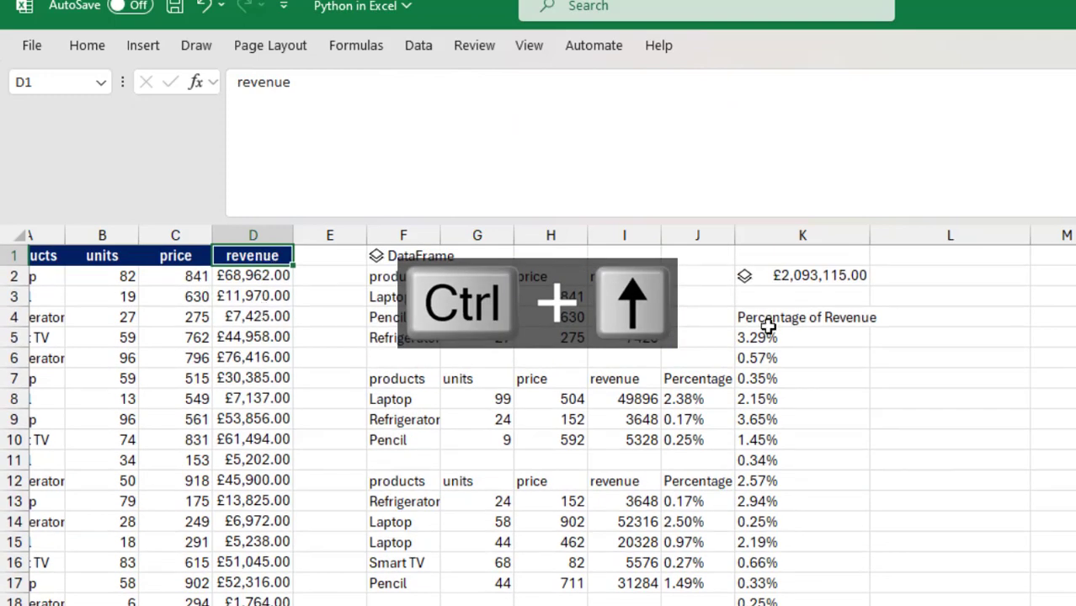
left_click(808, 352)
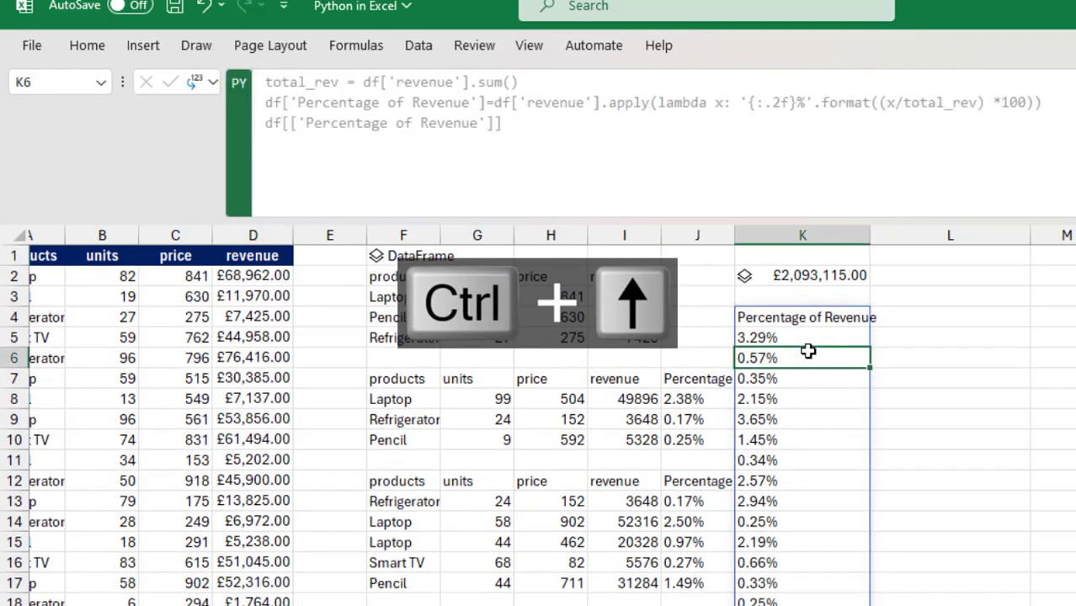